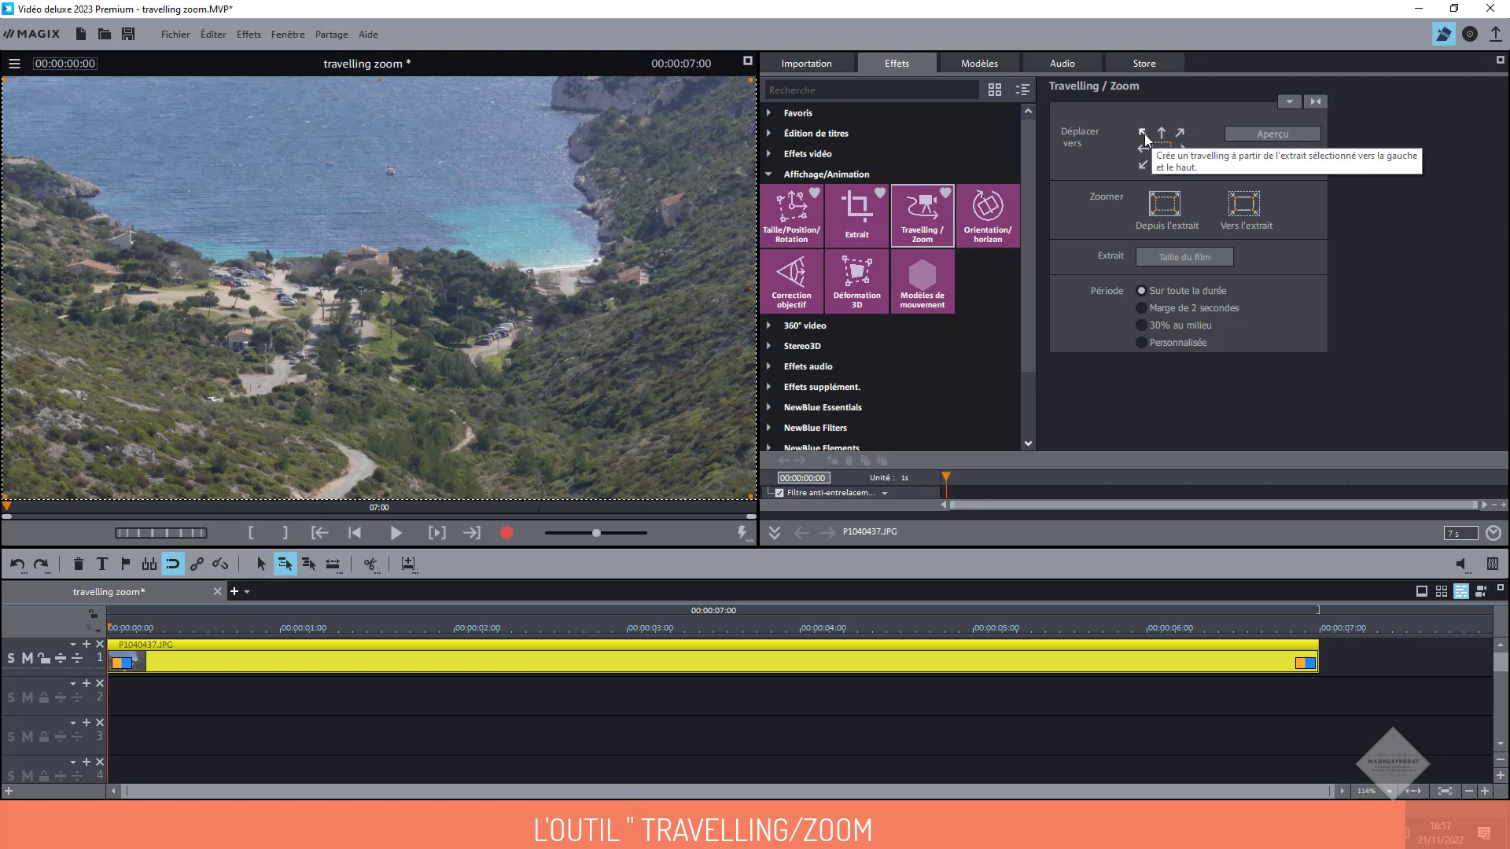
Try a travelling movement toward the upper left on the P1040437.JPG clip, play it, and reset the effect
{"action": "left_click", "coordinate": [1144, 134]}
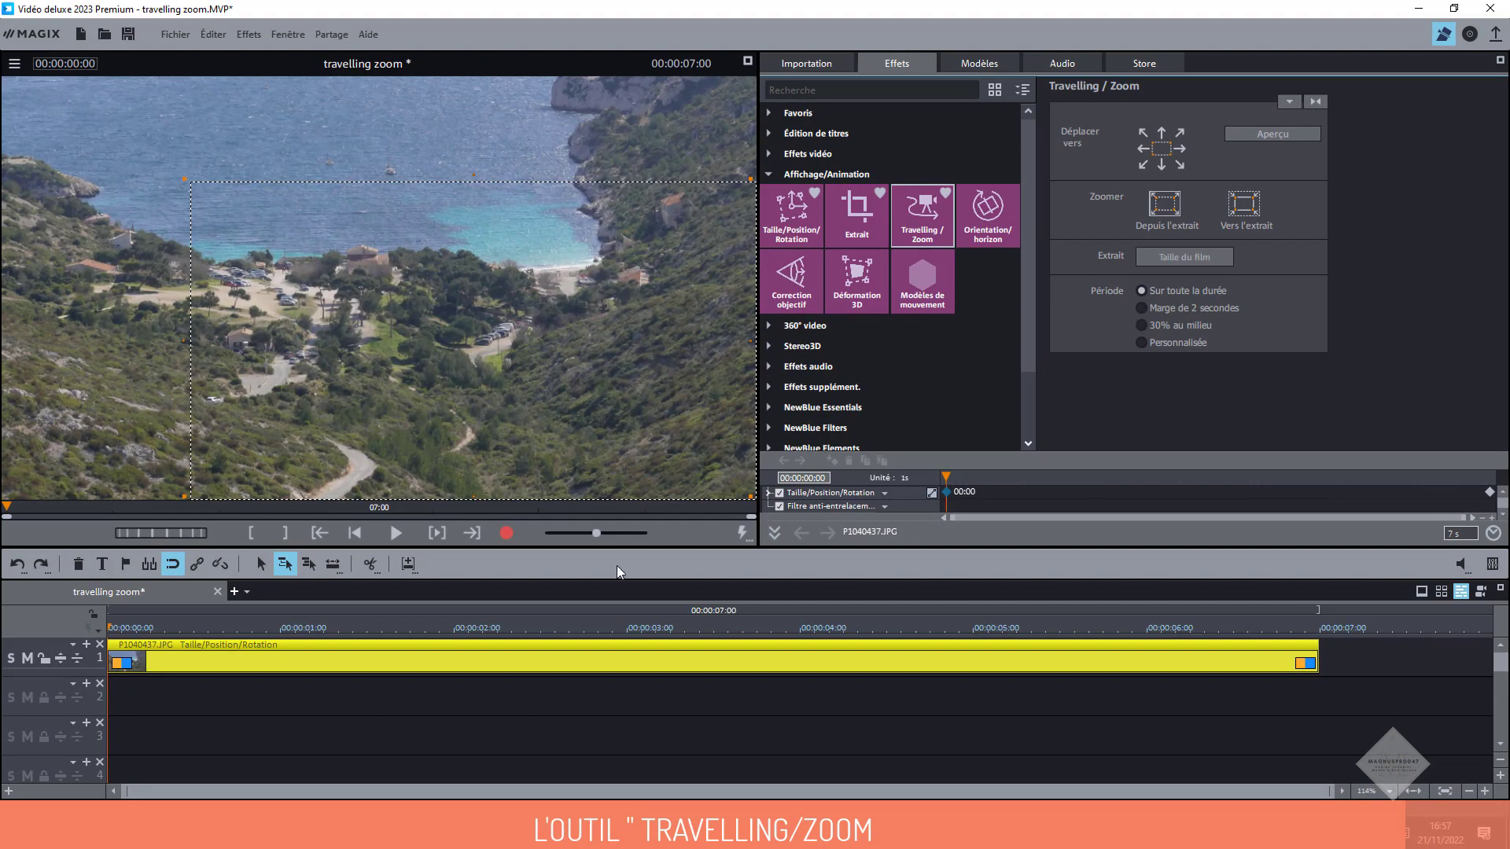
{"action": "left_click", "coordinate": [400, 537]}
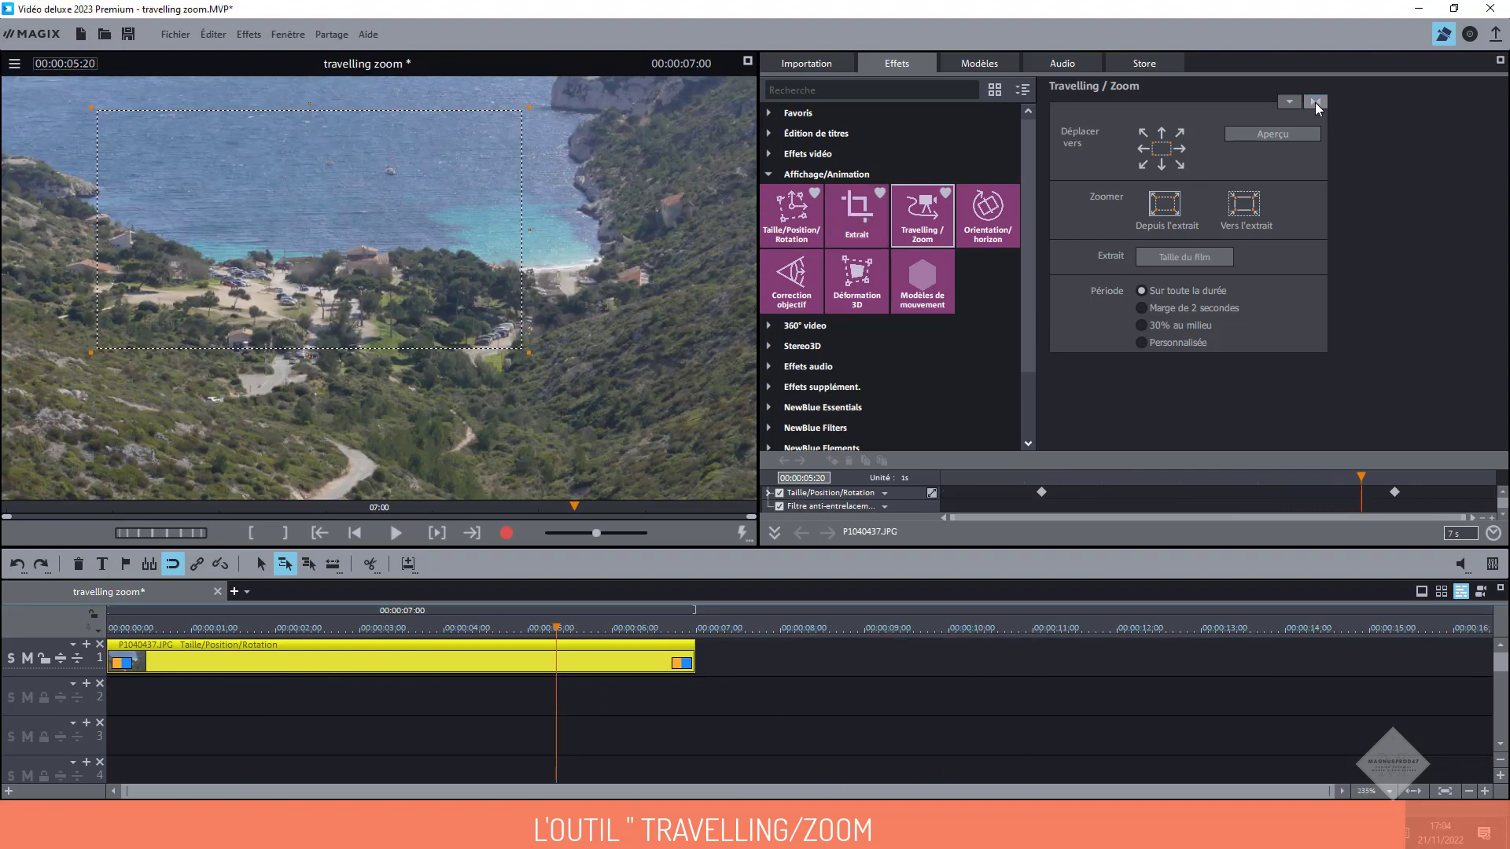
{"action": "left_click", "coordinate": [1315, 102]}
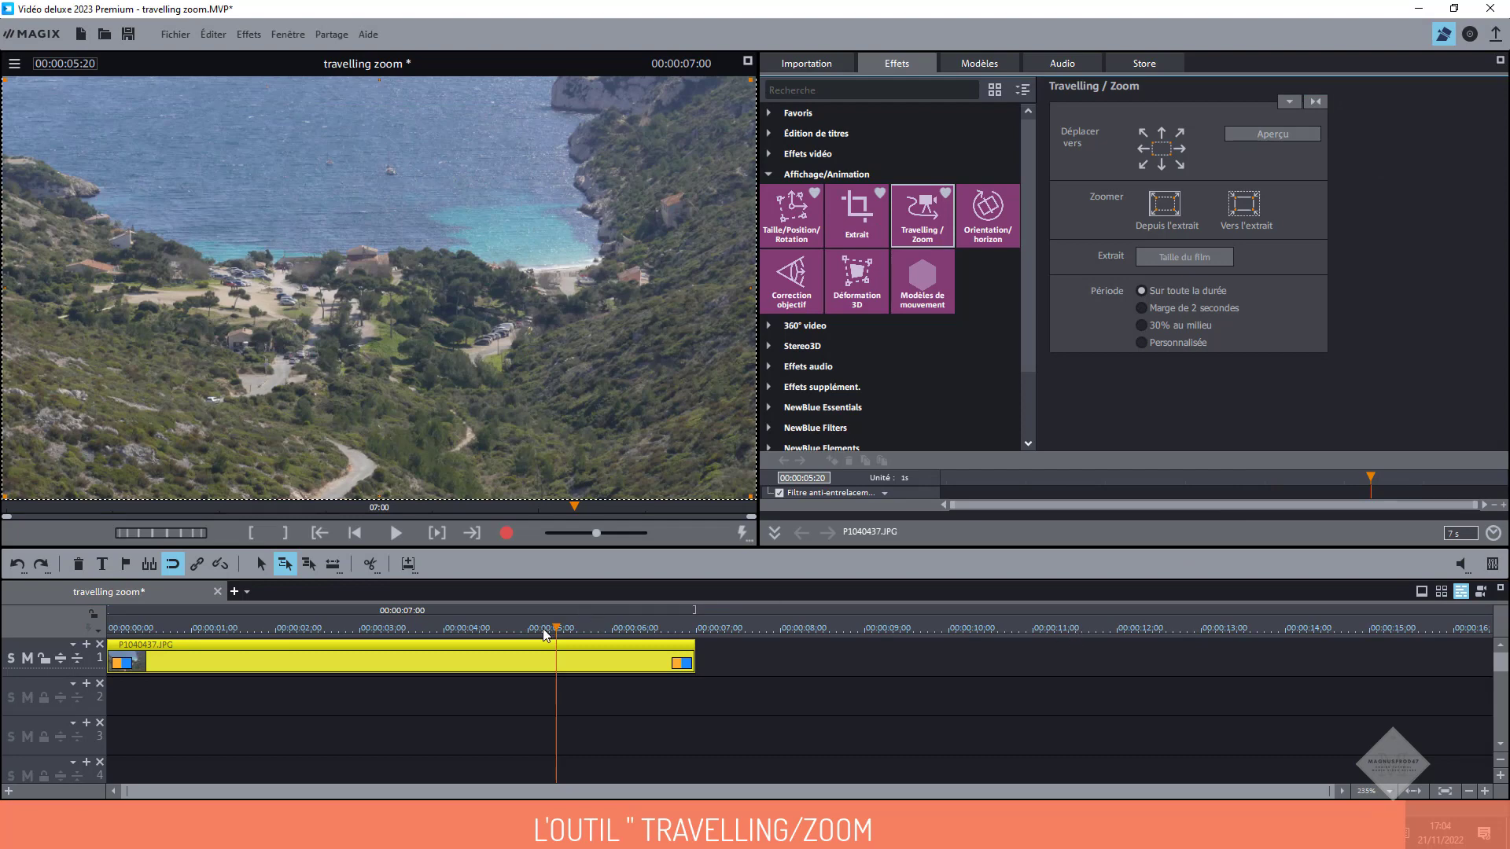
Apply a leftward travelling movement to the photo clip over its whole duration and go to its start keyframe
{"action": "left_click_drag", "start_coordinate": [560, 626], "coordinate": [426, 626]}
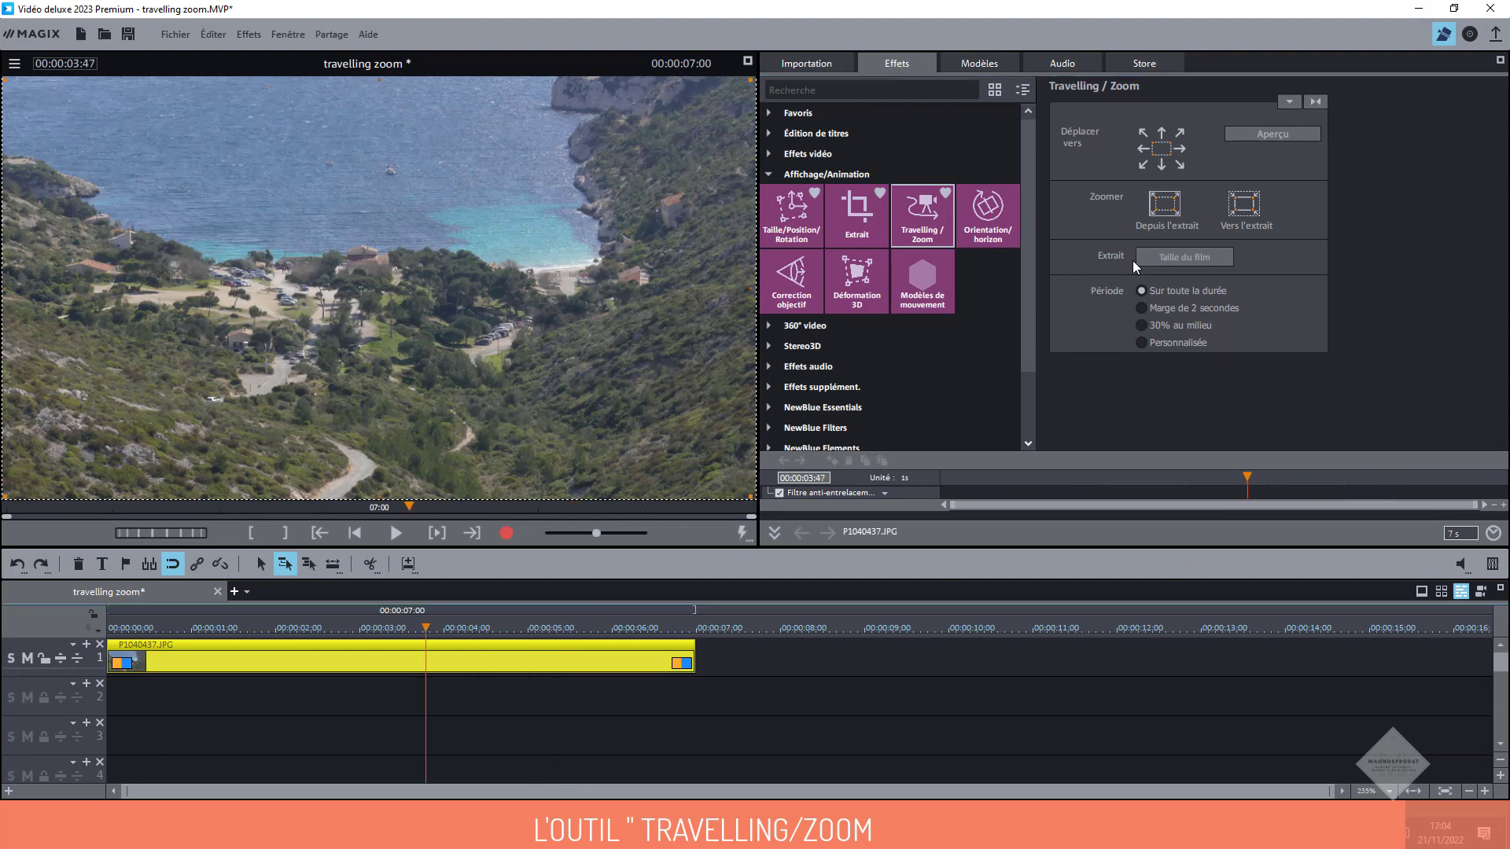
{"action": "left_click", "coordinate": [1148, 152]}
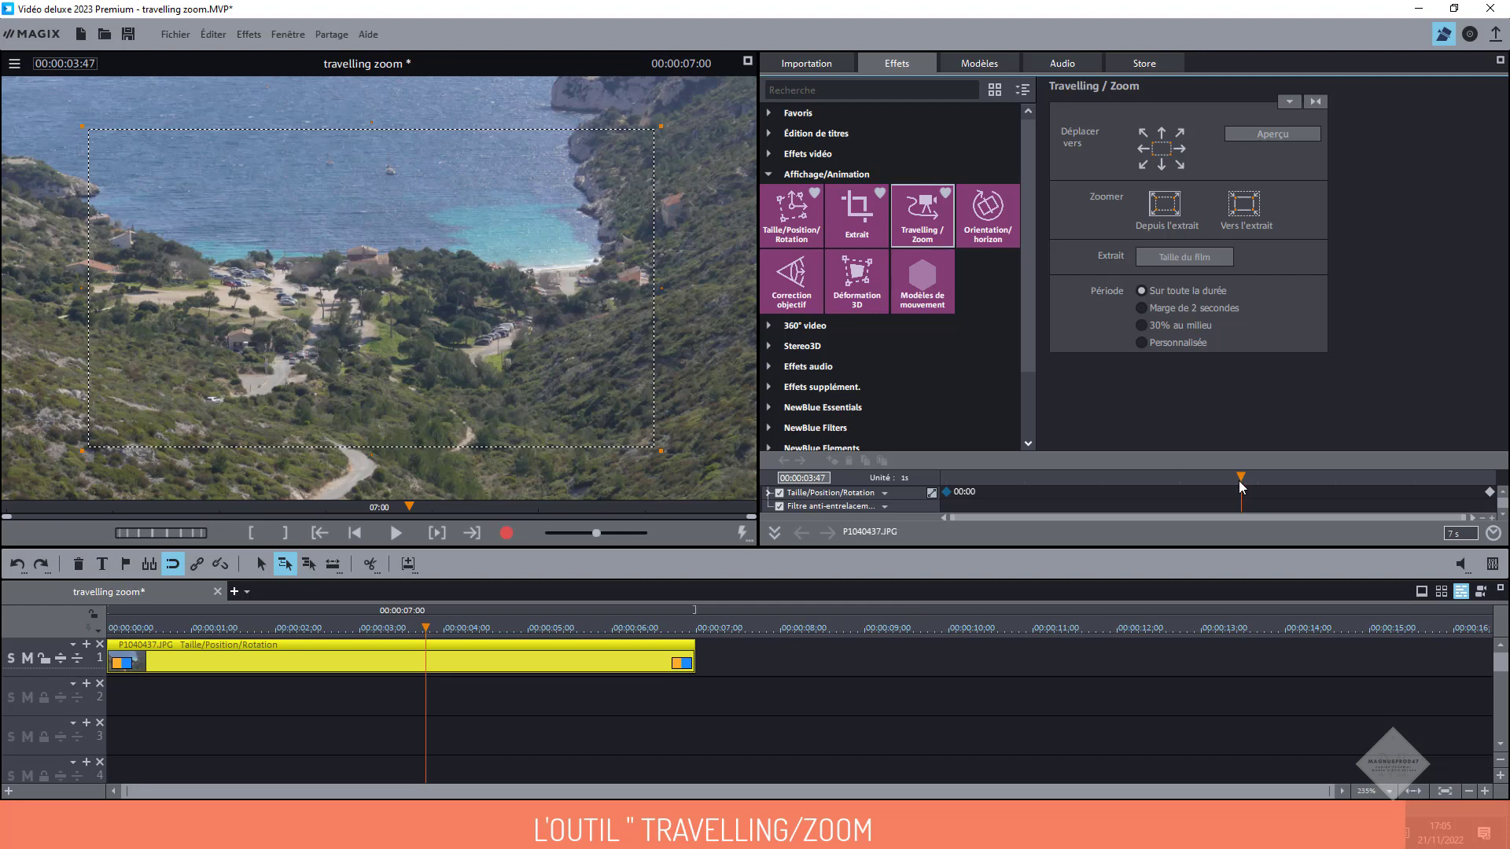
{"action": "left_click_drag", "start_coordinate": [1240, 477], "coordinate": [953, 516]}
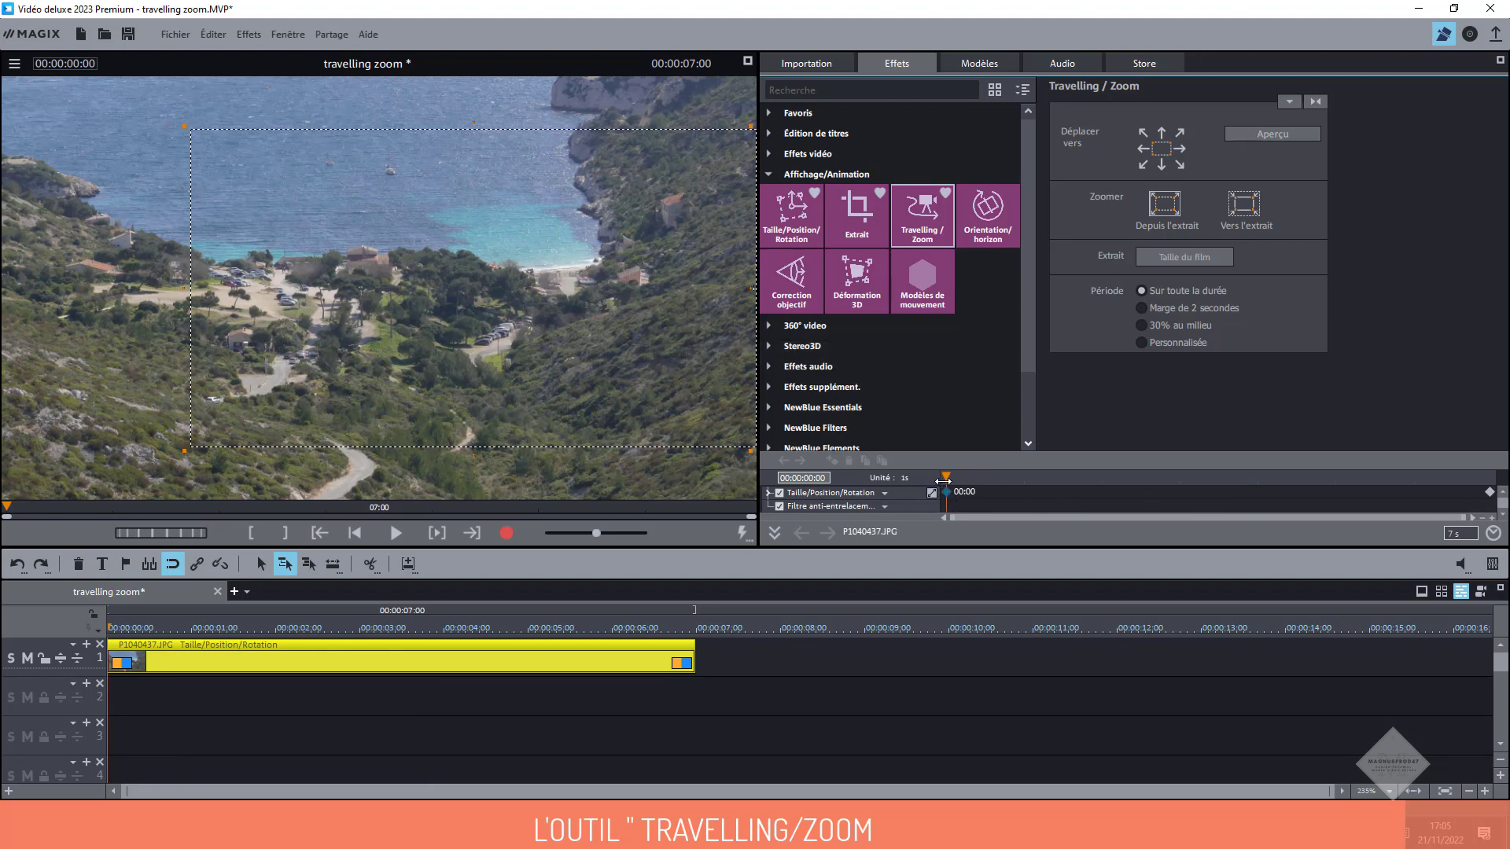
Shrink the frame at the 00:00 keyframe around the beach's right end and the adjoining hillside, and preview the movement
{"action": "left_click_drag", "start_coordinate": [946, 484], "coordinate": [882, 477]}
{"action": "left_click_drag", "start_coordinate": [185, 136], "coordinate": [404, 290]}
{"action": "left_click_drag", "start_coordinate": [577, 357], "coordinate": [563, 302]}
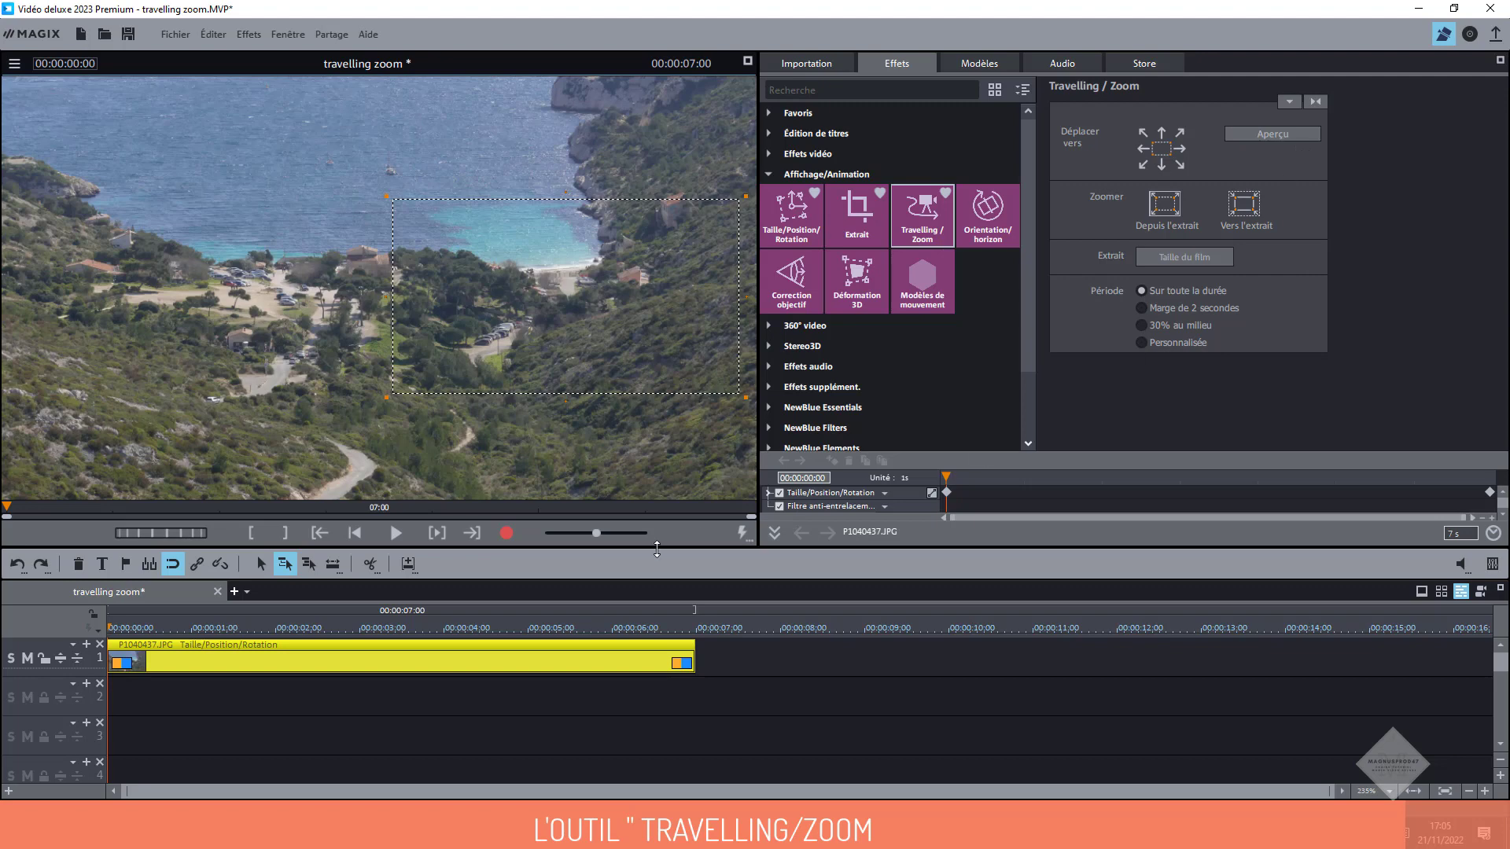
{"action": "left_click", "coordinate": [395, 533]}
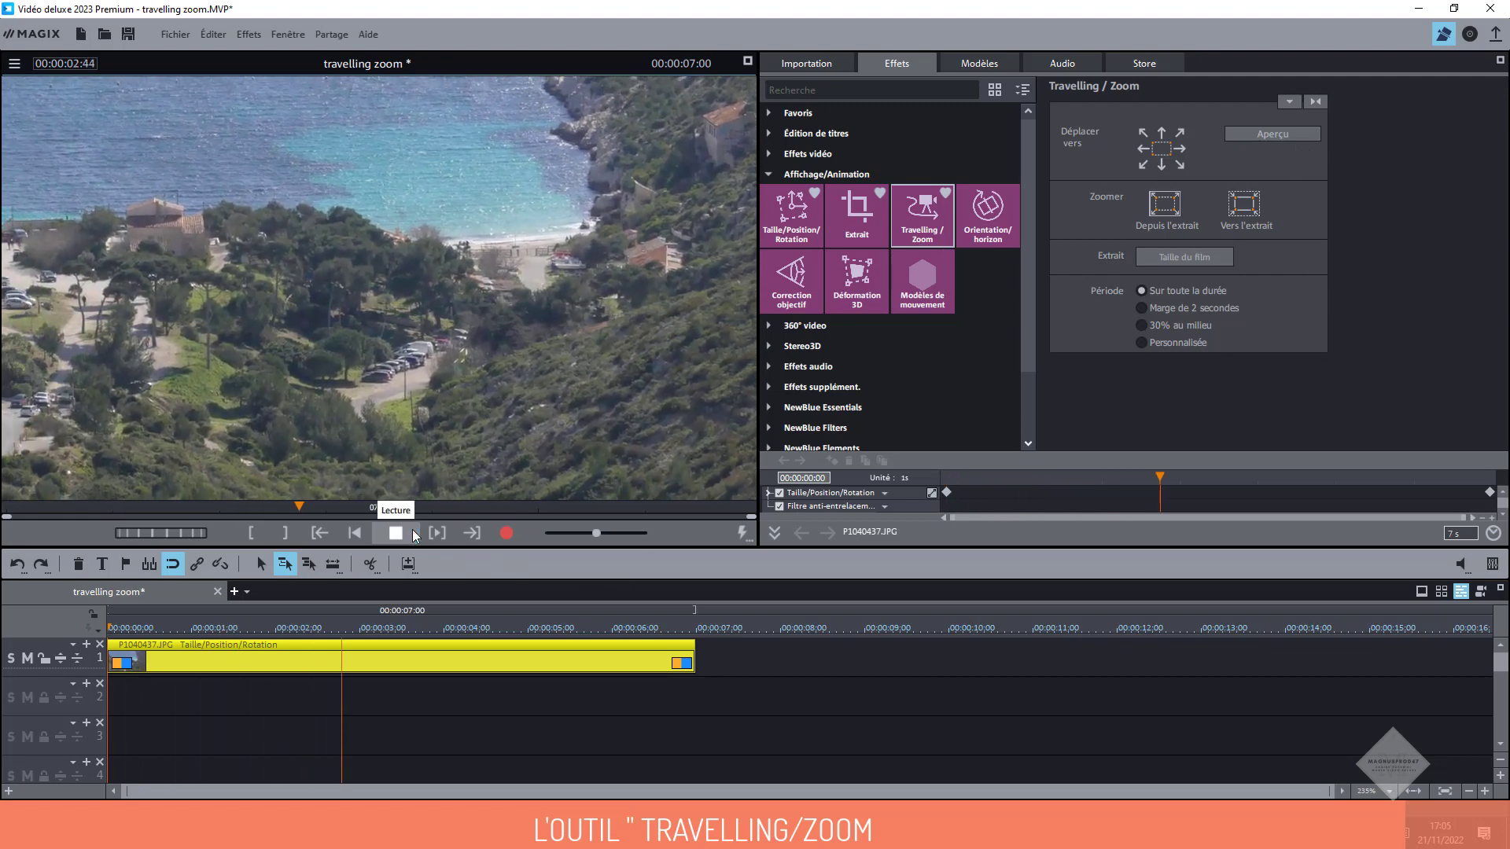
{"action": "left_click", "coordinate": [398, 538]}
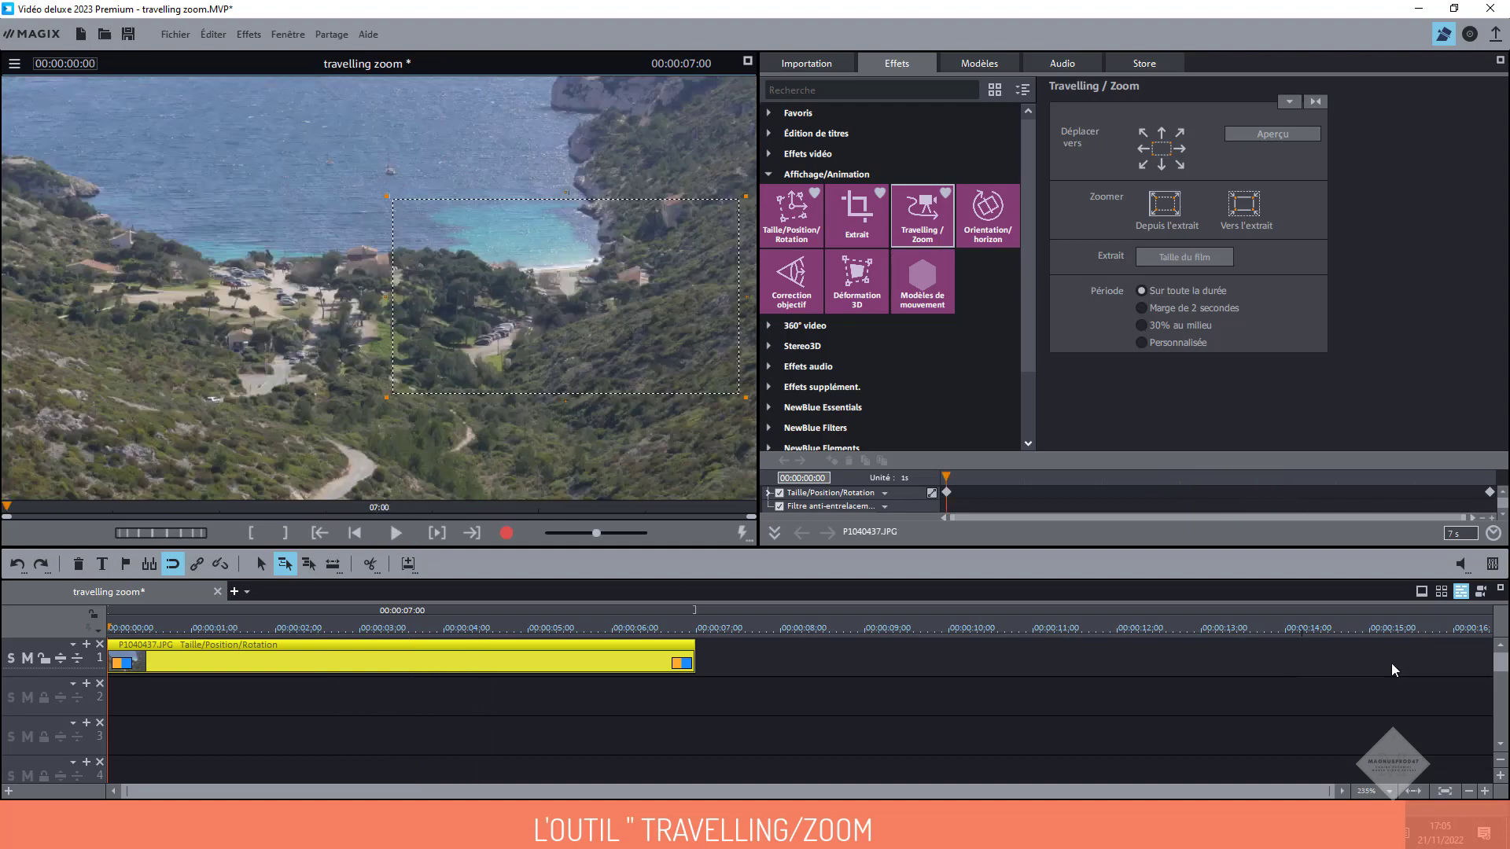
At the 06:59 keyframe, shrink the frame around the car park and houses at the image's left edge, and play from the start
{"action": "left_click", "coordinate": [1489, 492]}
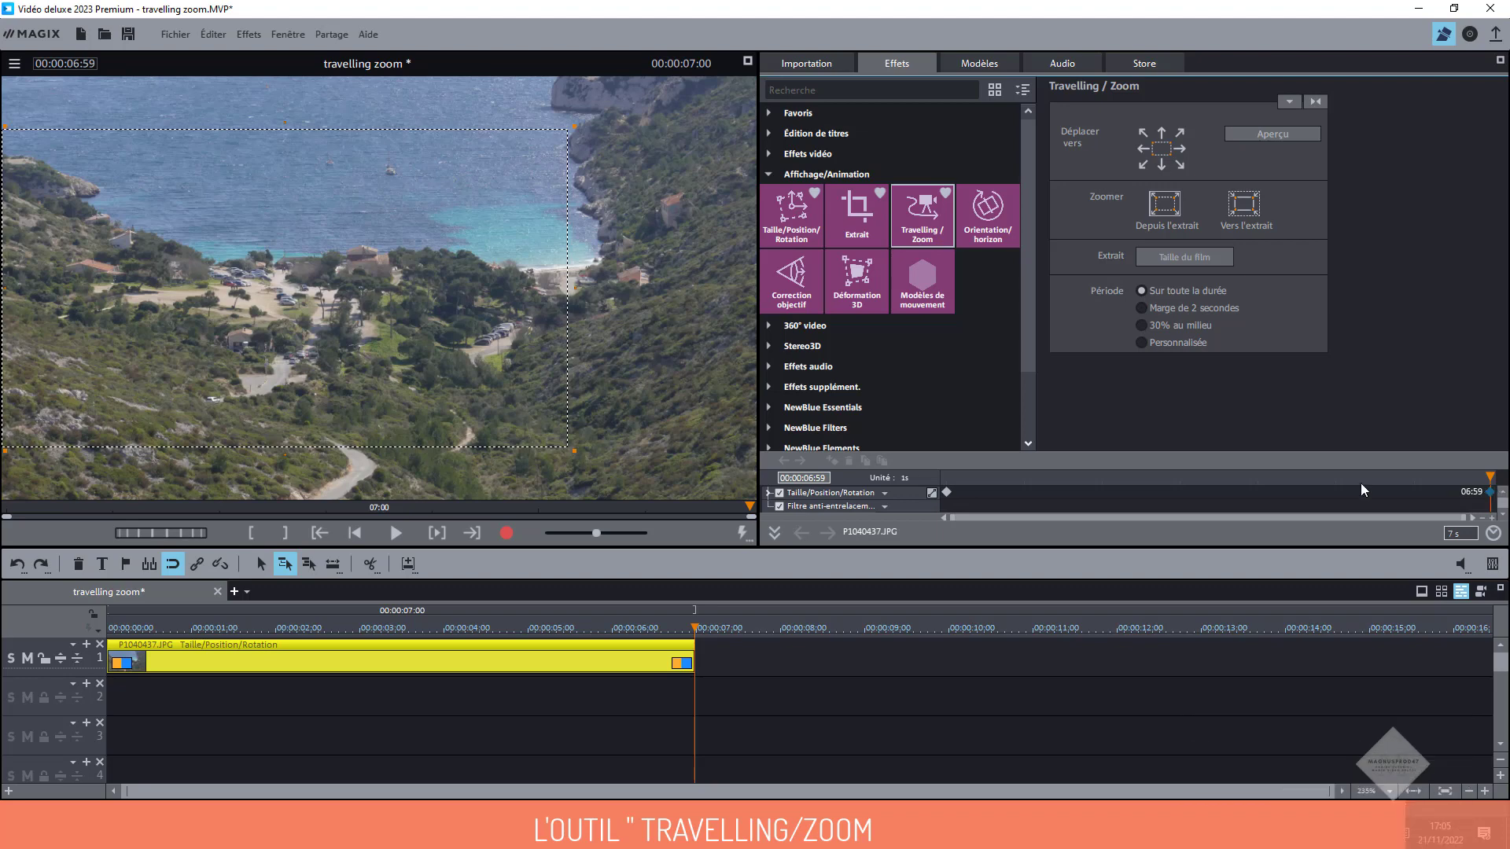
{"action": "left_click", "coordinate": [1491, 494]}
{"action": "left_click_drag", "start_coordinate": [574, 451], "coordinate": [460, 385]}
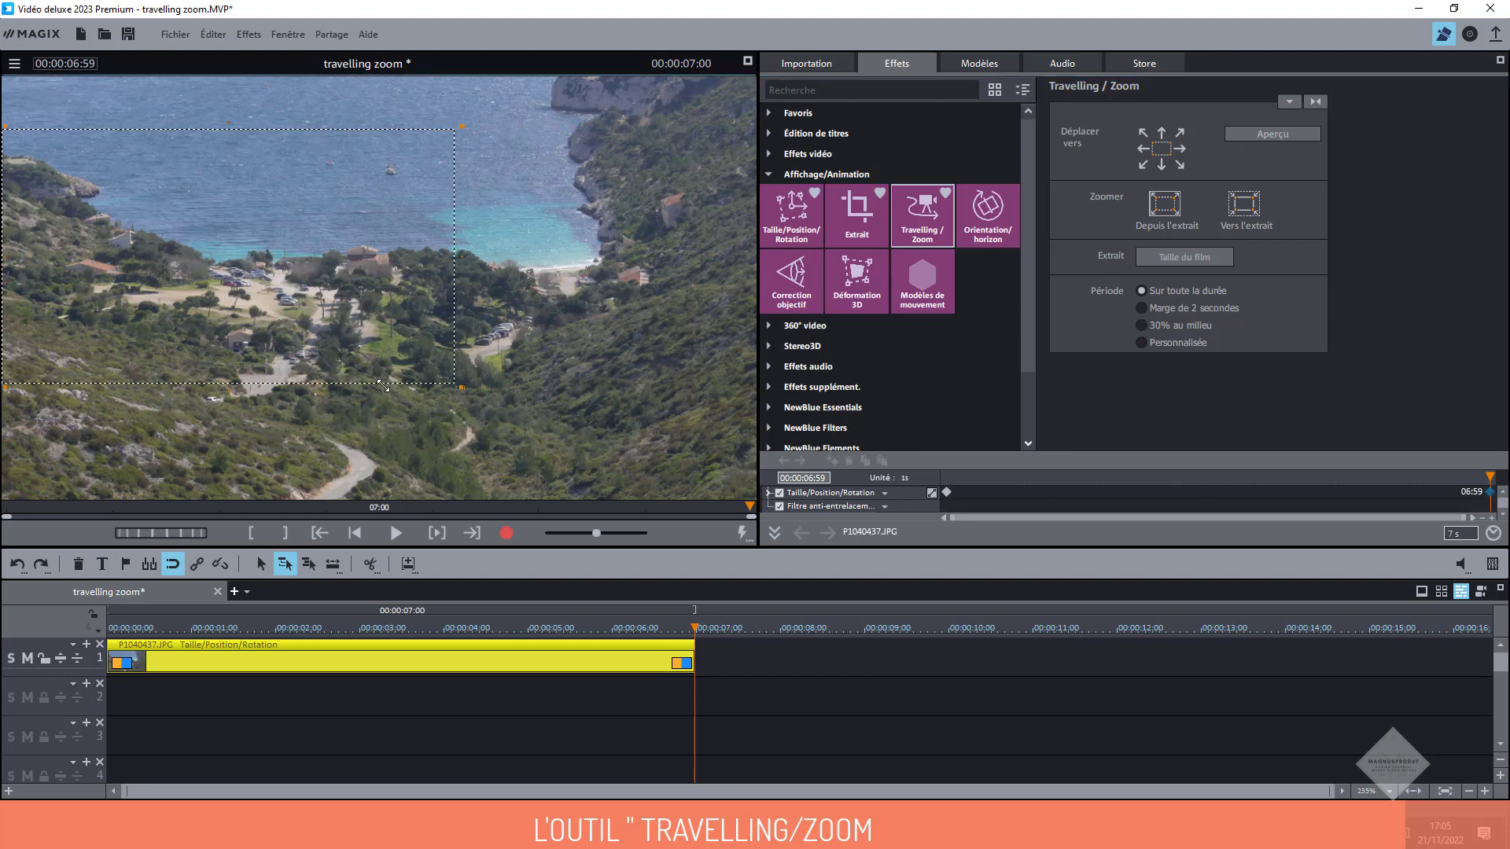
{"action": "left_click_drag", "start_coordinate": [460, 126], "coordinate": [425, 226]}
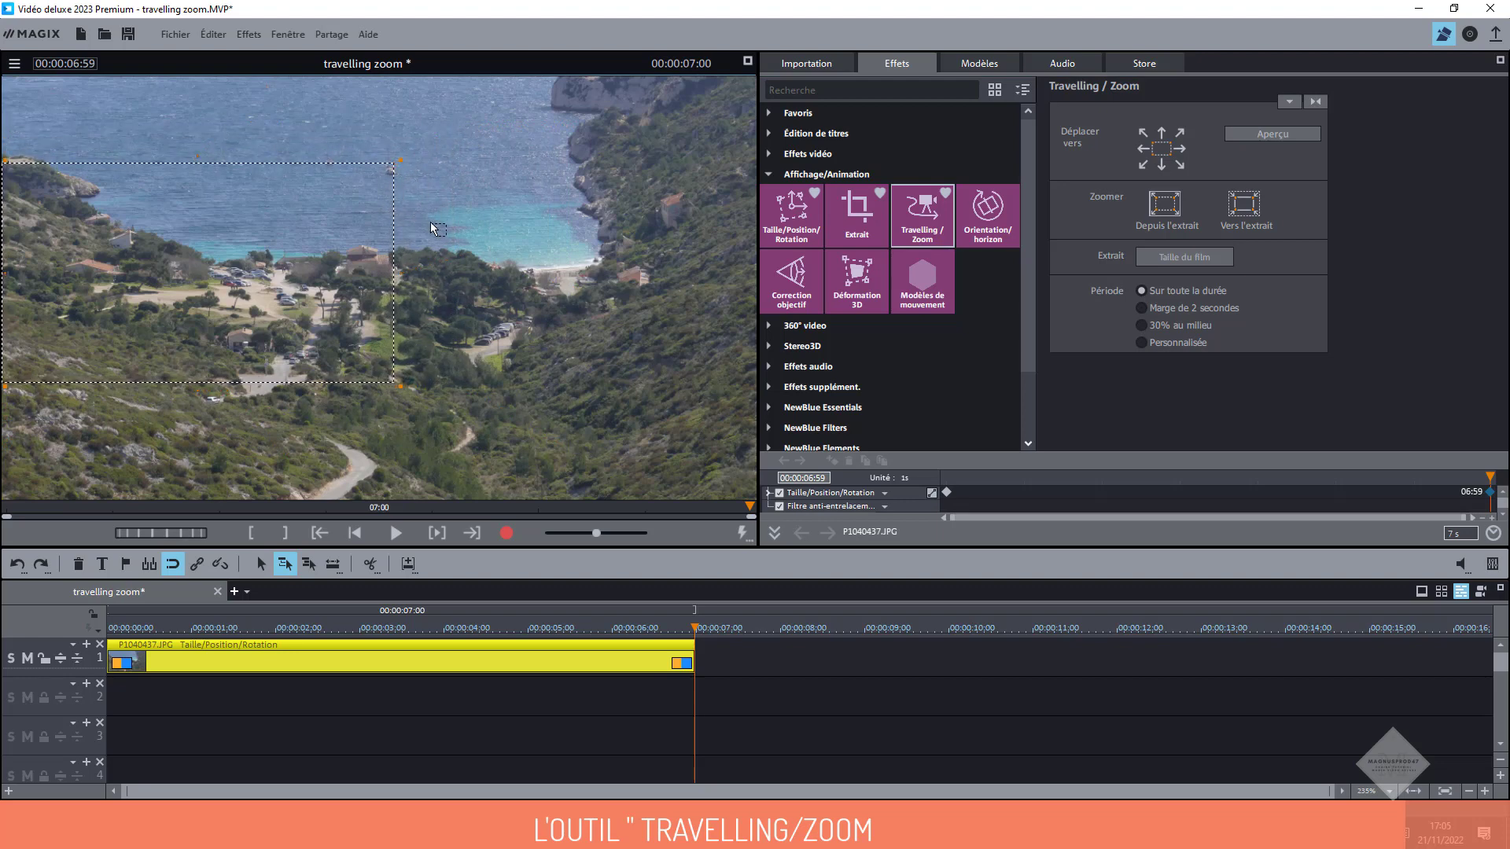
{"action": "left_click_drag", "start_coordinate": [1490, 482], "coordinate": [947, 482]}
{"action": "left_click", "coordinate": [399, 532]}
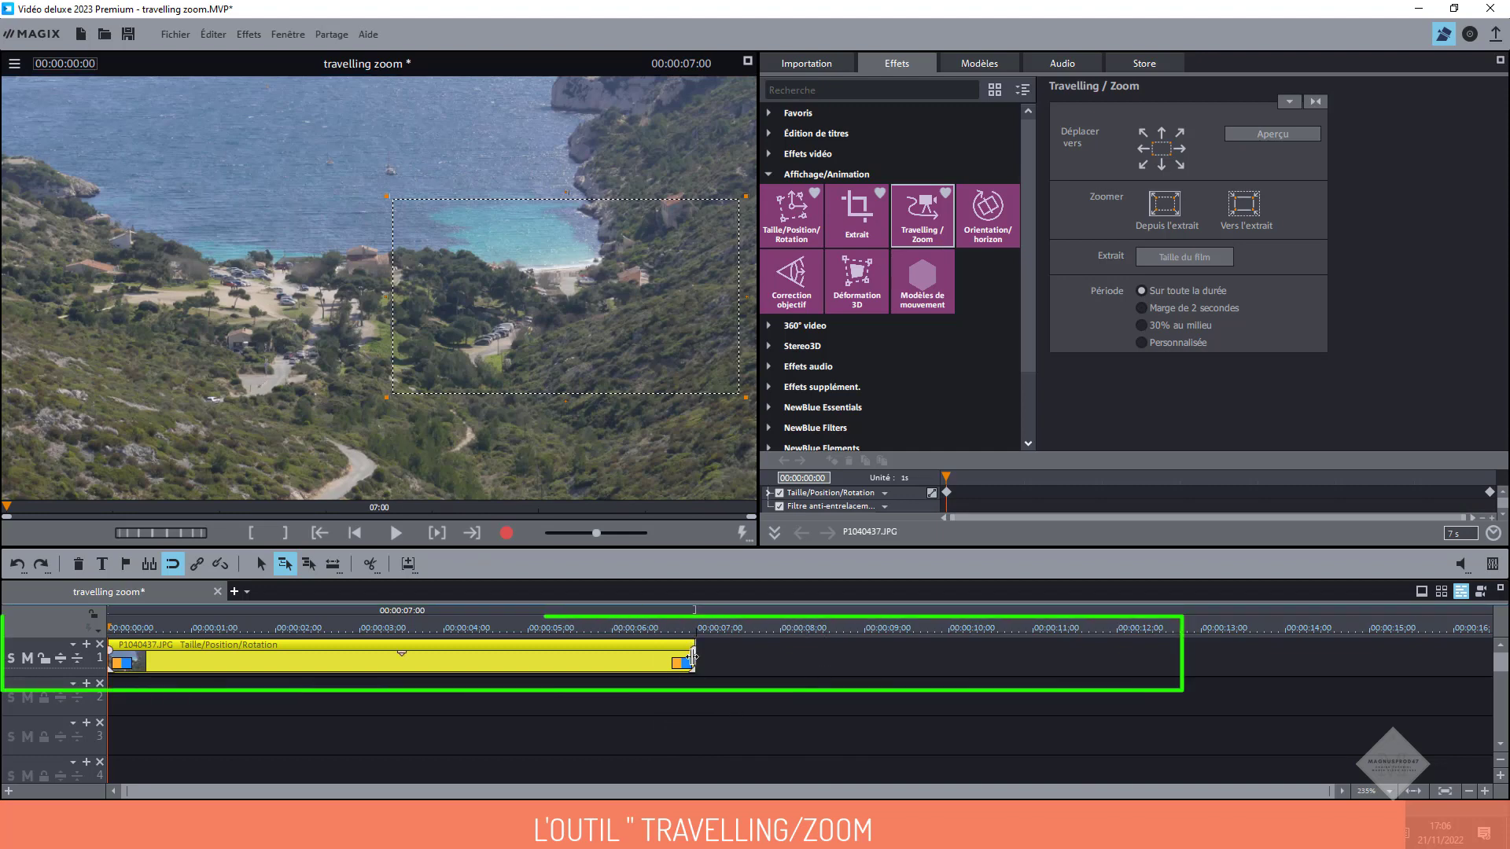
Lengthen the photo clip on track 1 to 12:01 and reselect it
{"action": "left_click_drag", "start_coordinate": [694, 659], "coordinate": [1116, 666]}
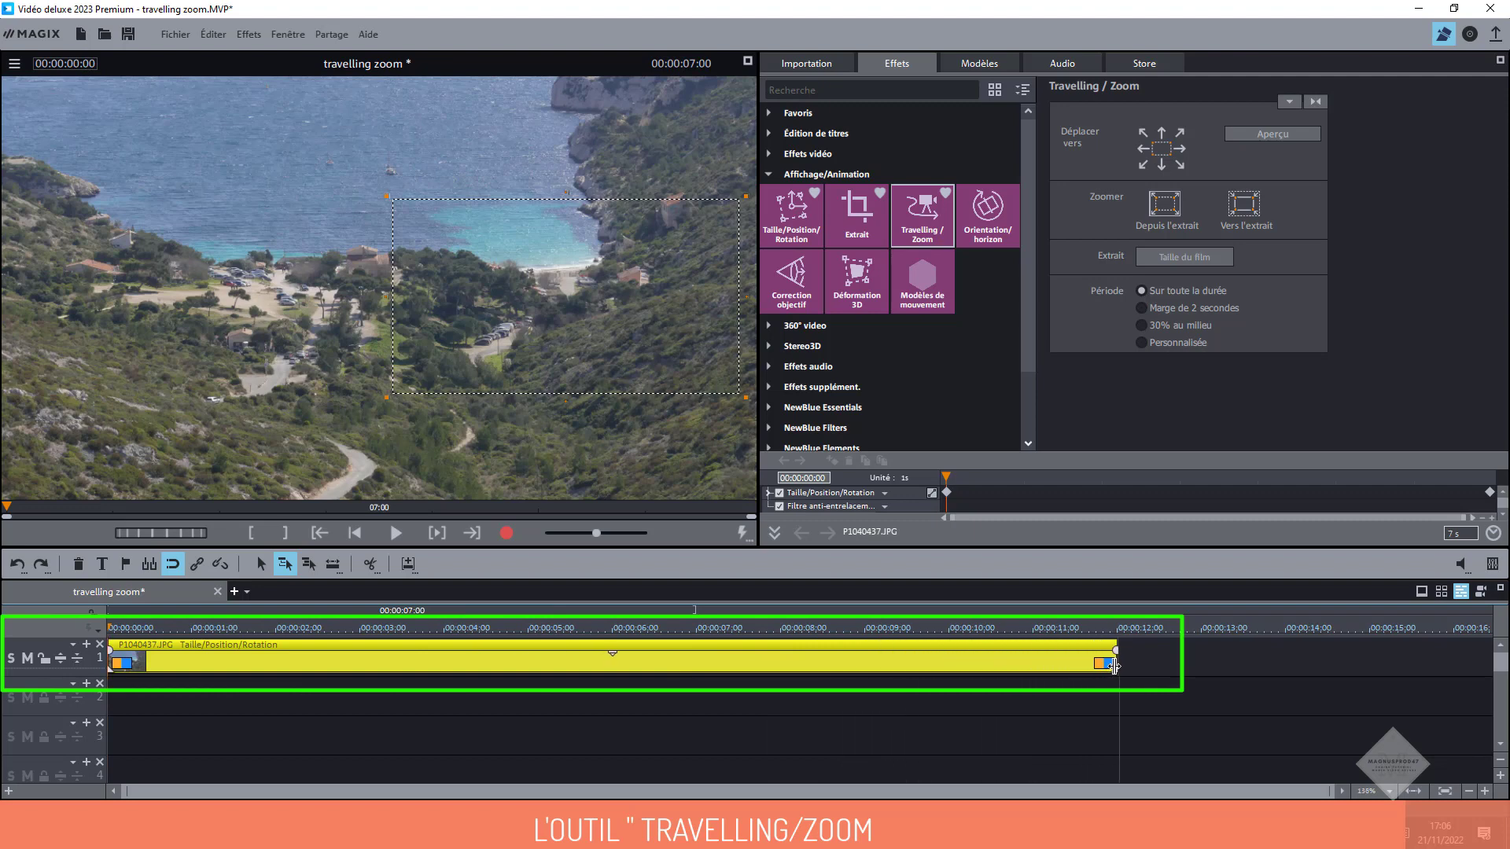
{"action": "left_click", "coordinate": [791, 741]}
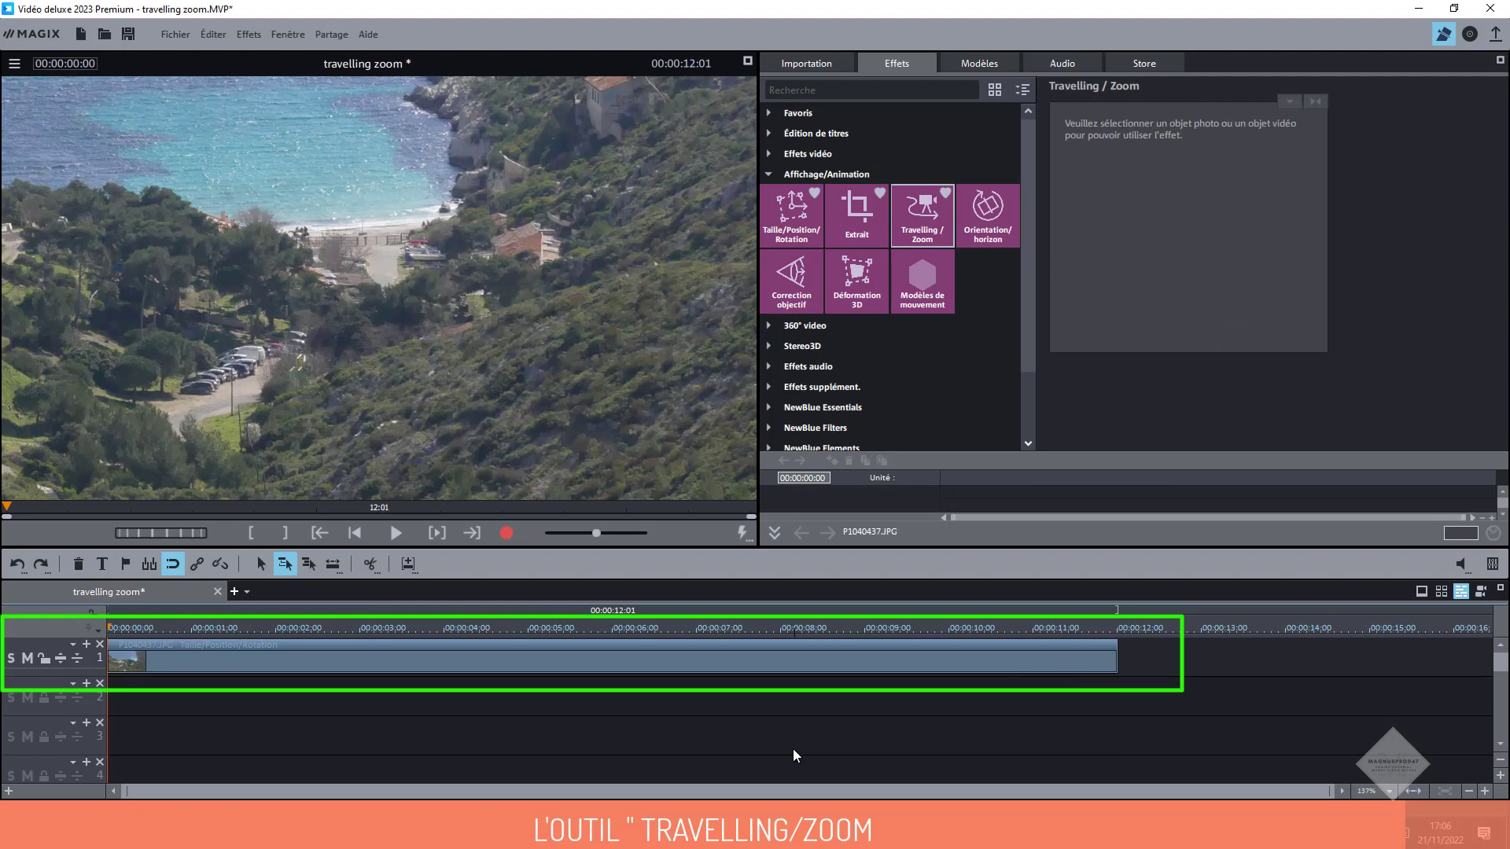
{"action": "left_click", "coordinate": [791, 669]}
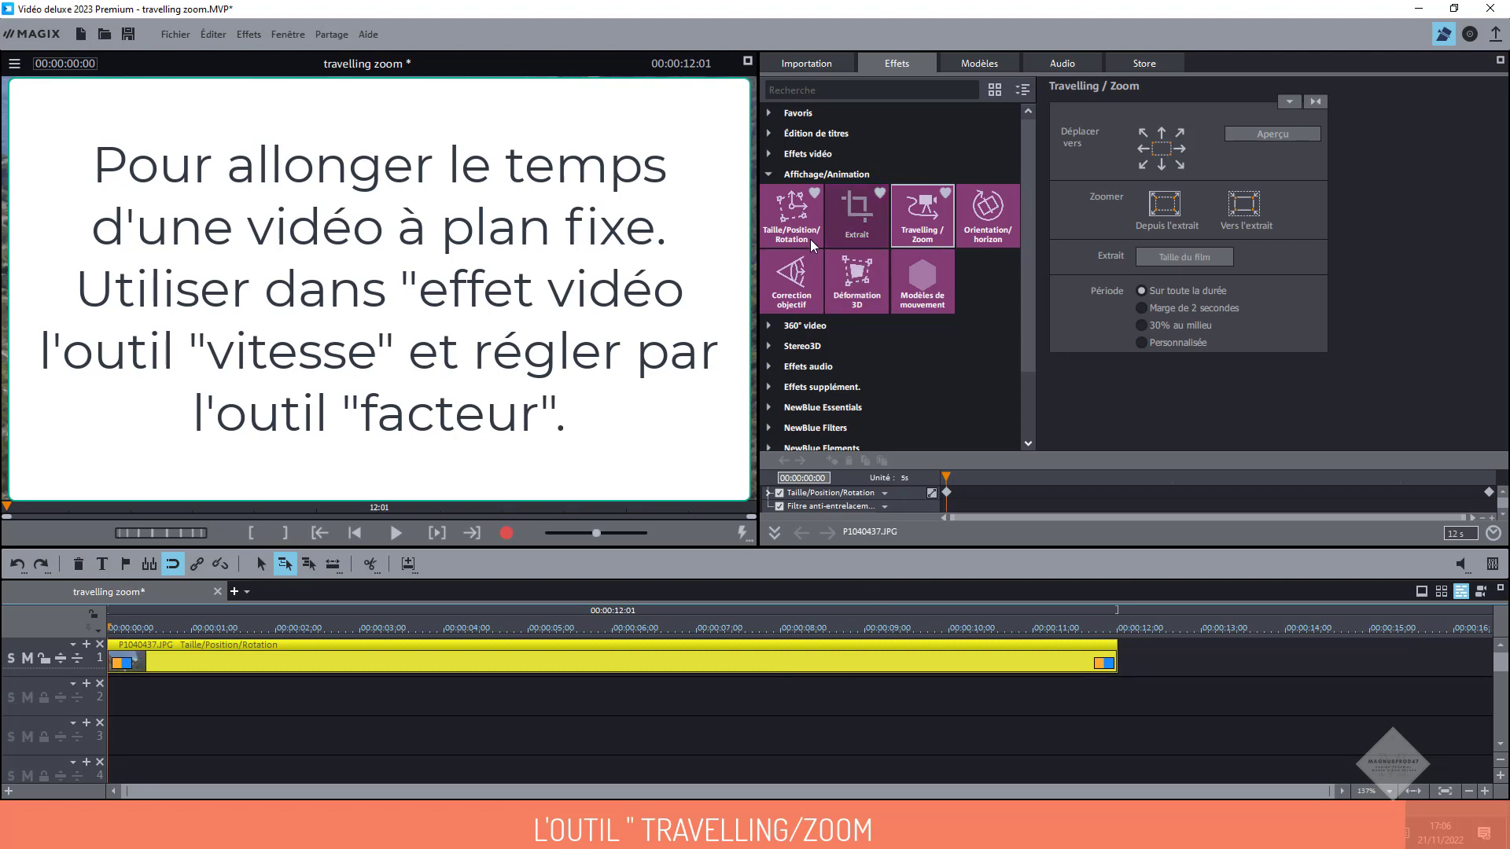
View the settings of the Vitesse video effect, including Facteur, and return to the Travelling / Zoom effect
{"action": "left_click", "coordinate": [802, 155]}
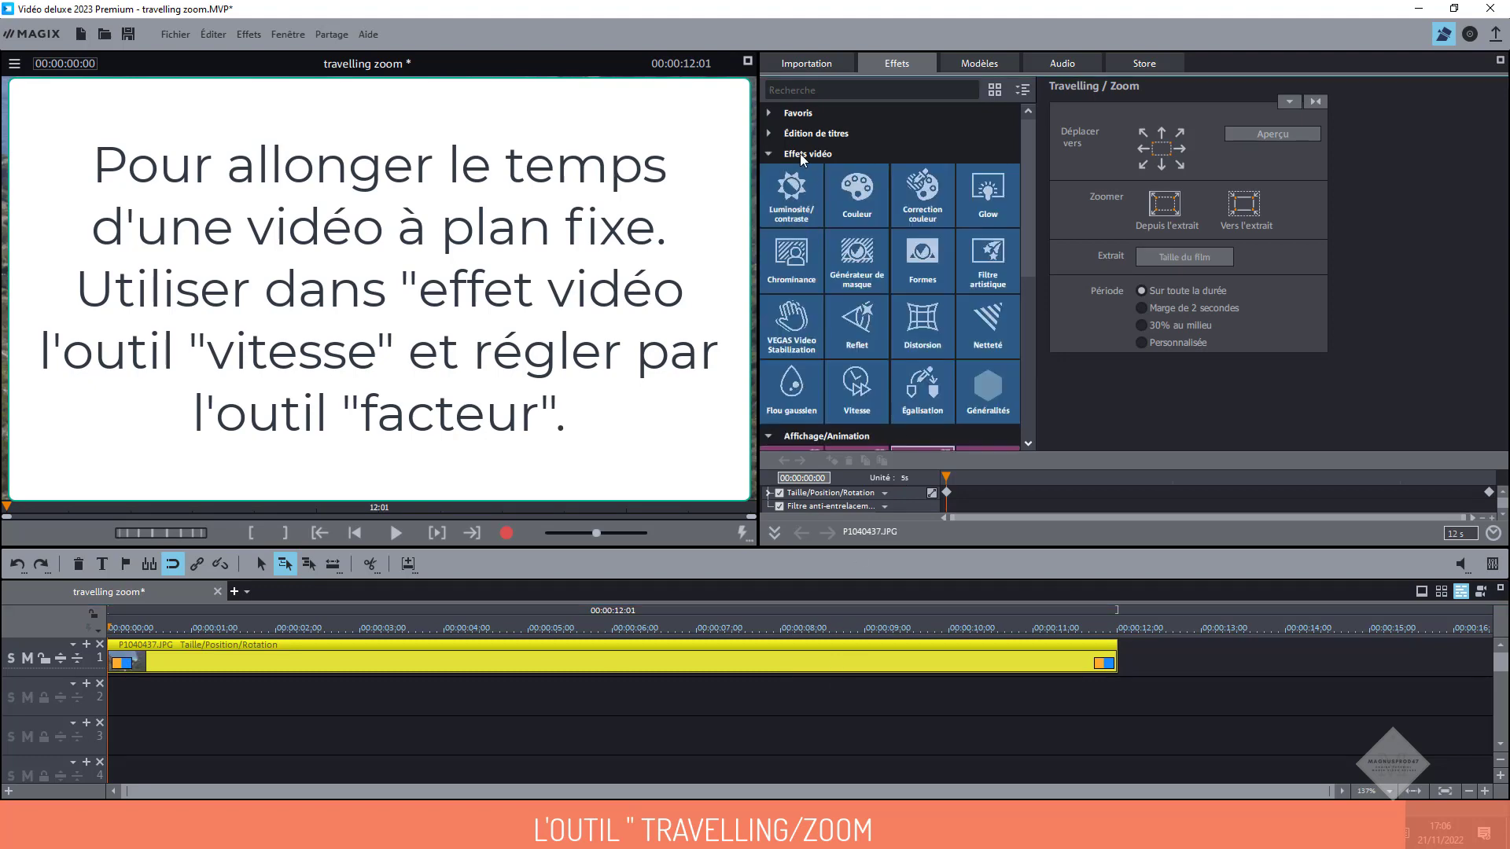
{"action": "left_click", "coordinate": [865, 399]}
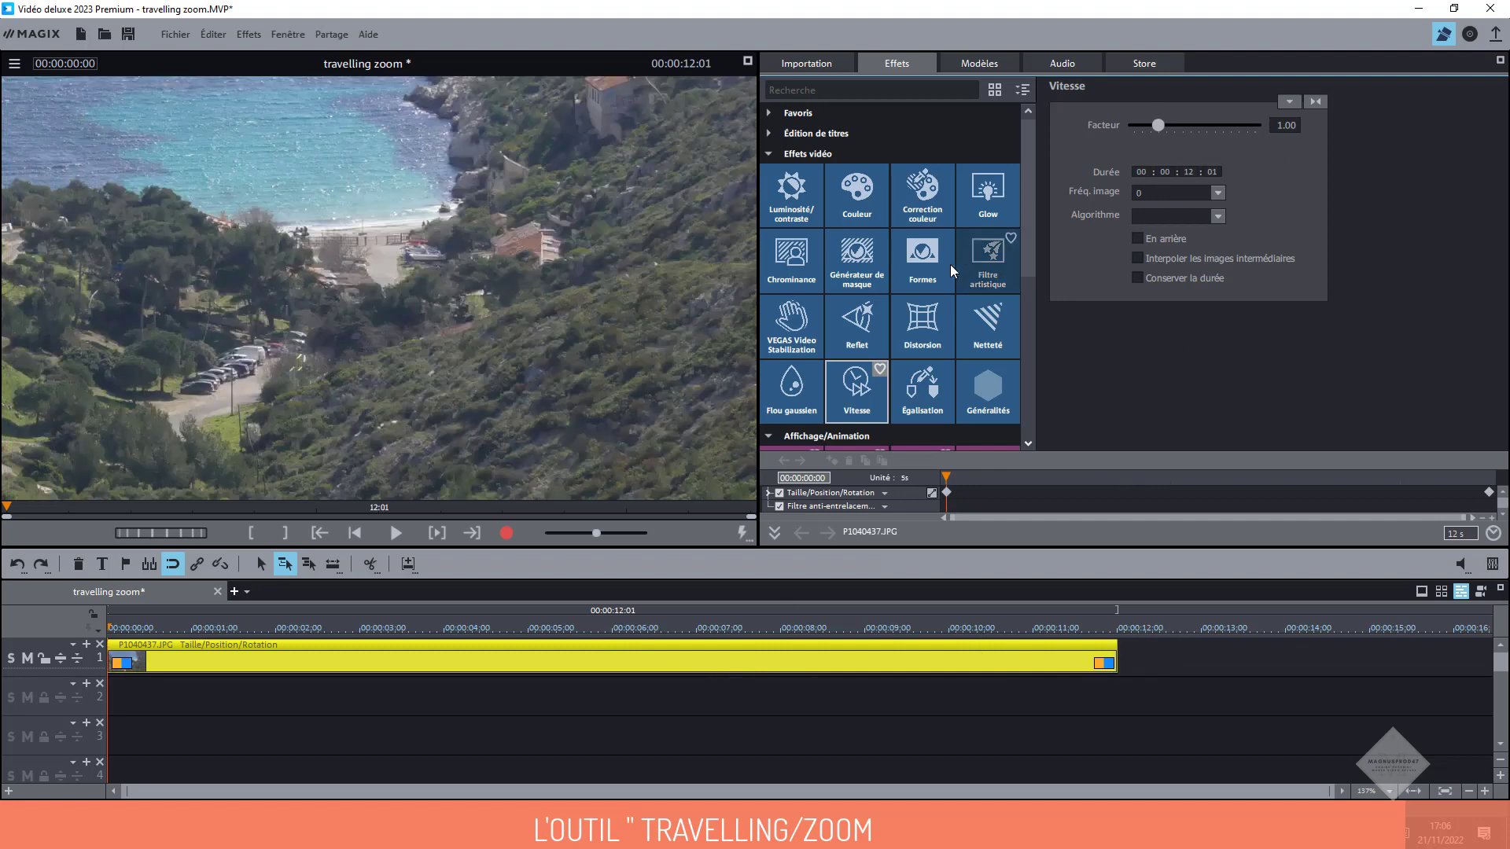
{"action": "left_click", "coordinate": [782, 154]}
{"action": "left_click", "coordinate": [936, 232]}
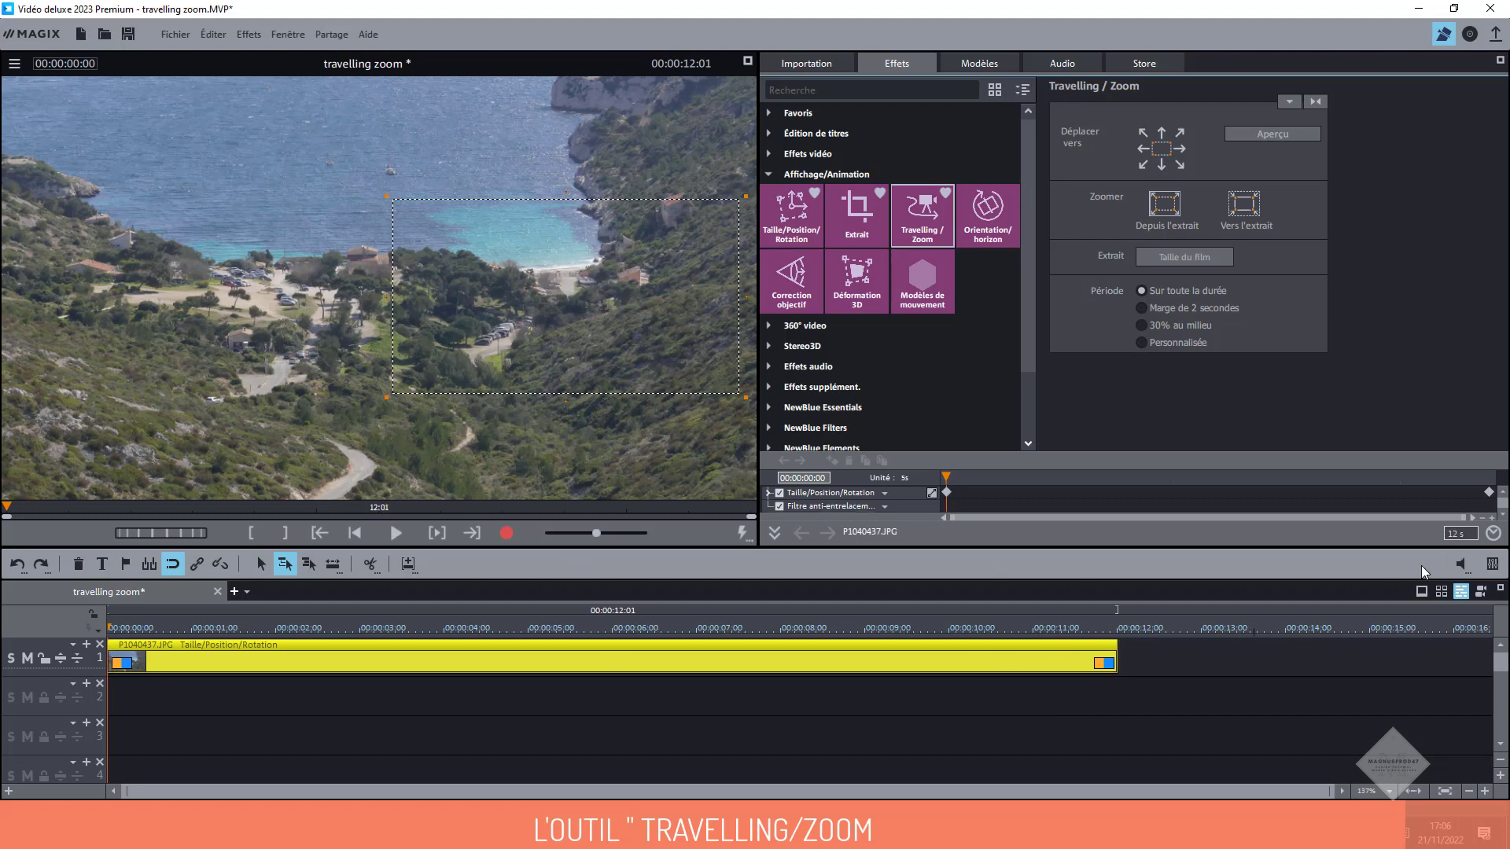
Play the lengthened clip to check the speed of the travelling movement, and stop playback
{"action": "left_click", "coordinate": [397, 533]}
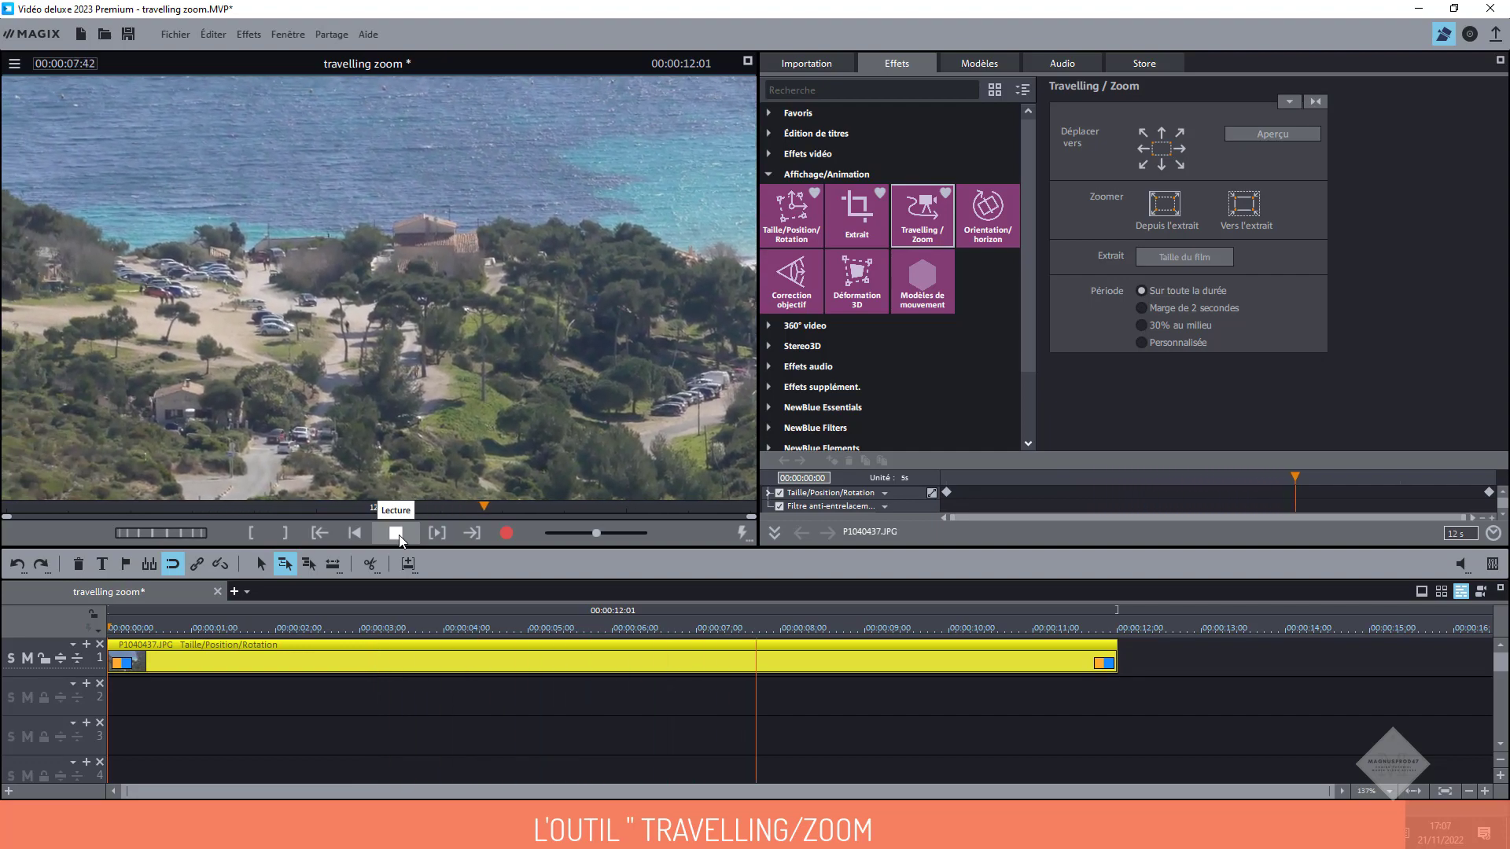
{"action": "left_click", "coordinate": [397, 535]}
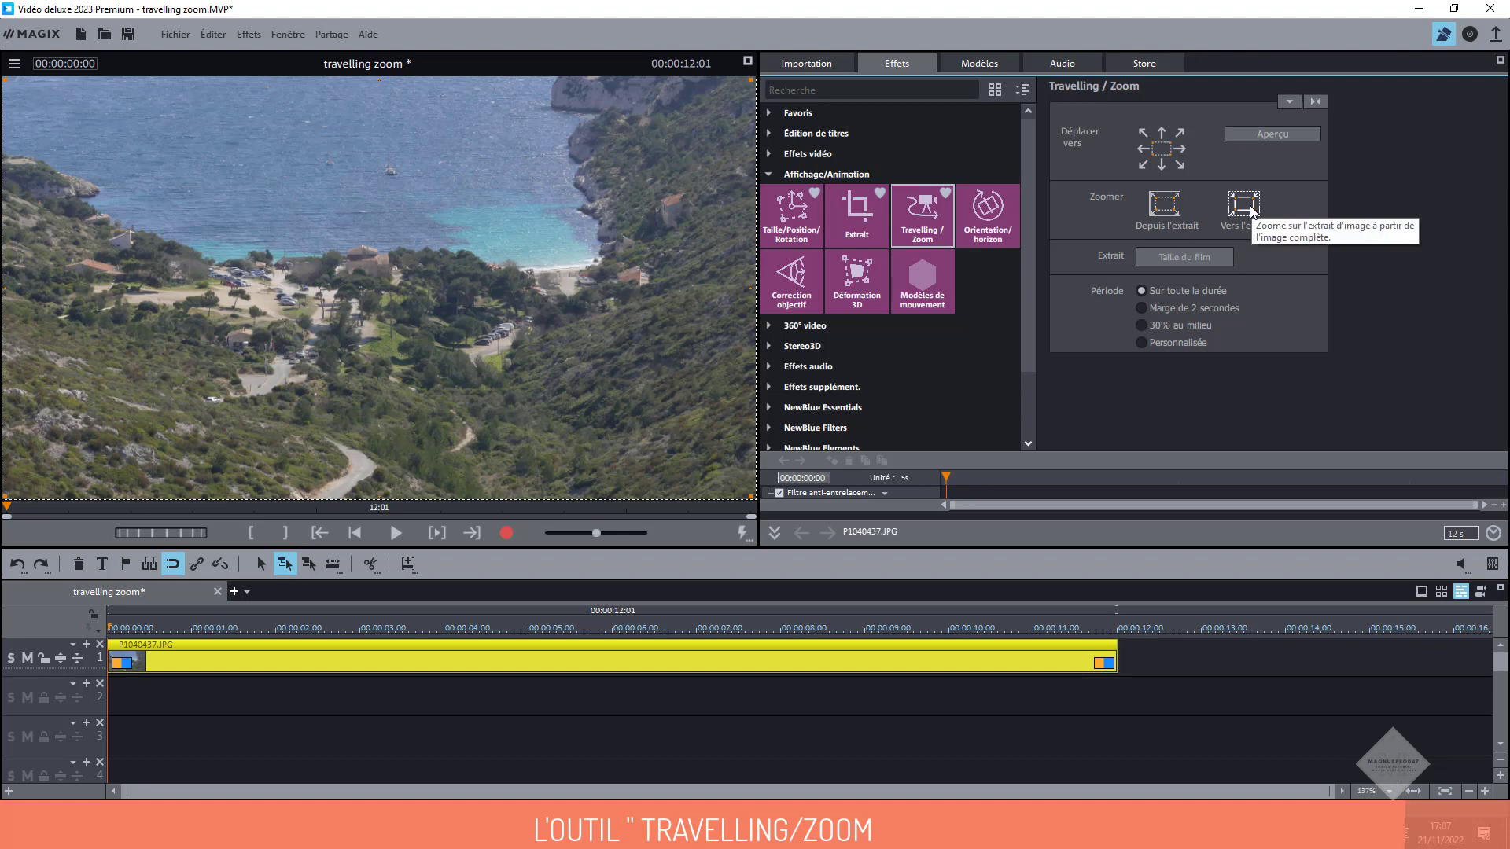
Try the Depuis l'extrait zoom on the clip, preview it from the start, and reset the effect
{"action": "left_click", "coordinate": [1165, 208]}
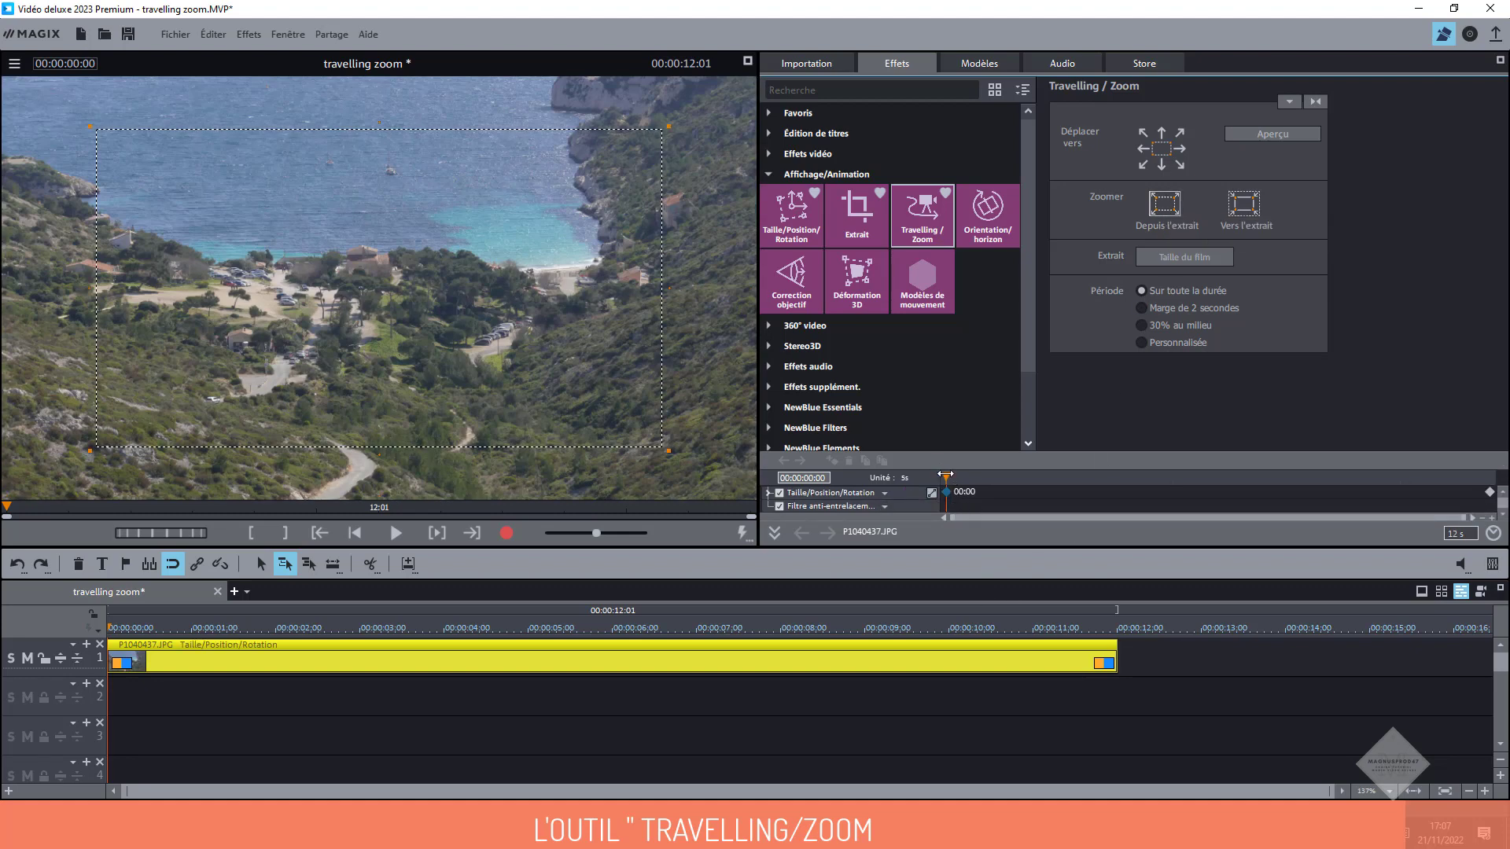
{"action": "left_click_drag", "start_coordinate": [944, 475], "coordinate": [949, 490]}
{"action": "left_click", "coordinate": [407, 538]}
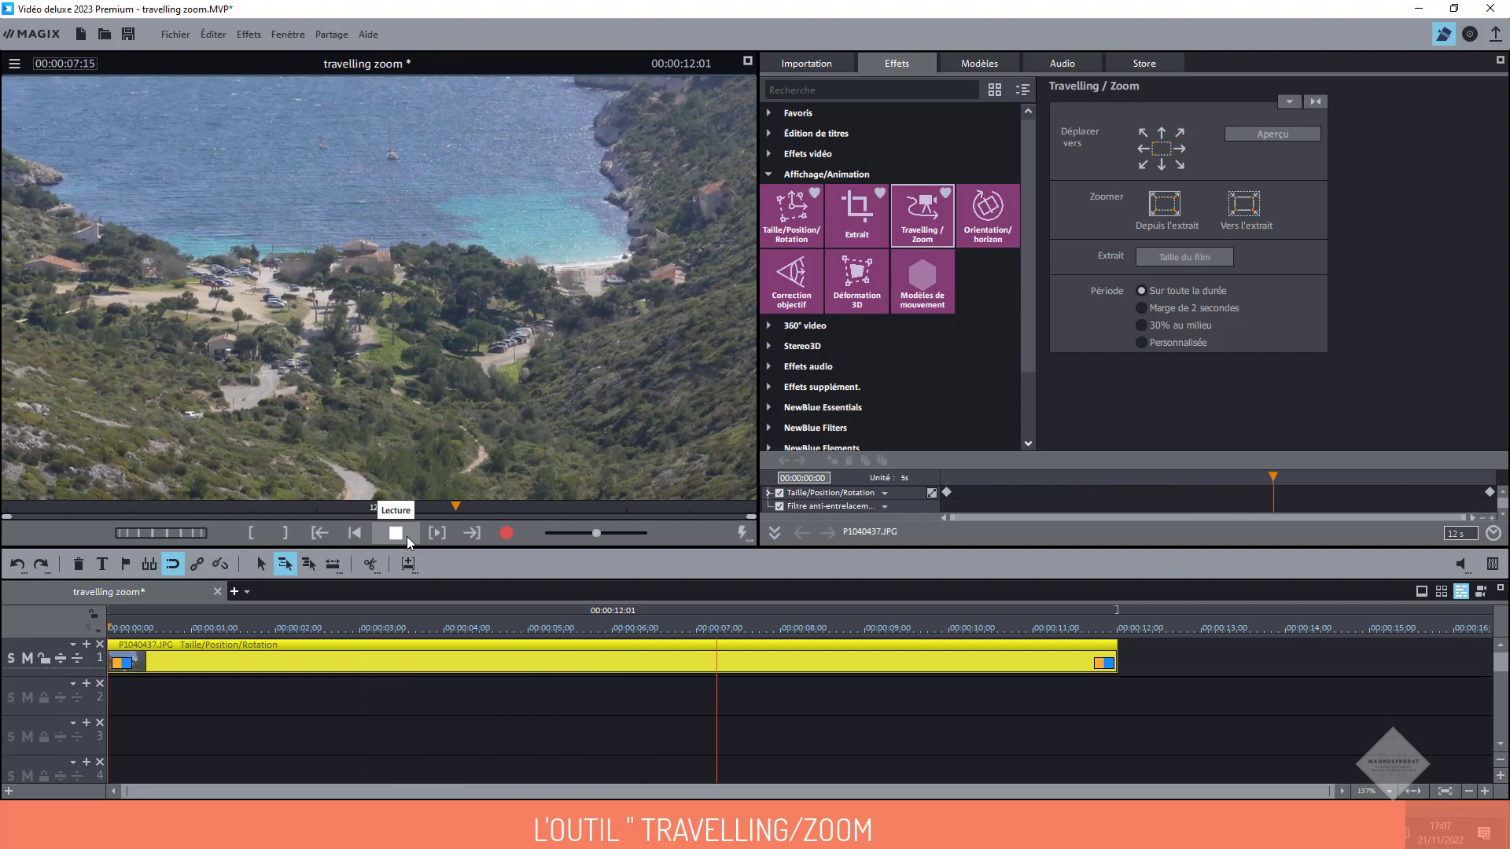
{"action": "left_click", "coordinate": [408, 541]}
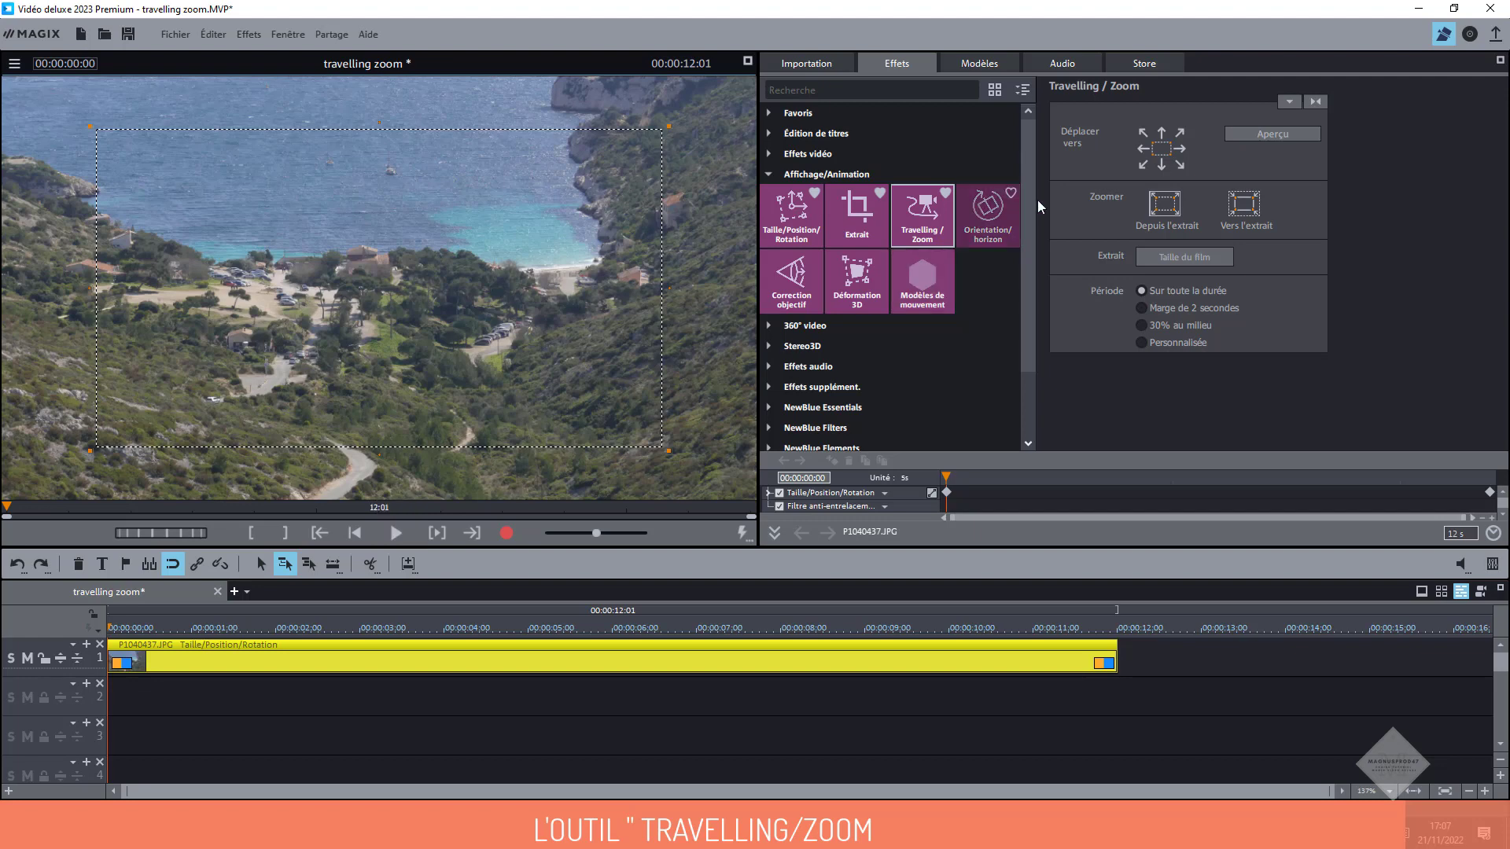
{"action": "left_click", "coordinate": [1315, 102]}
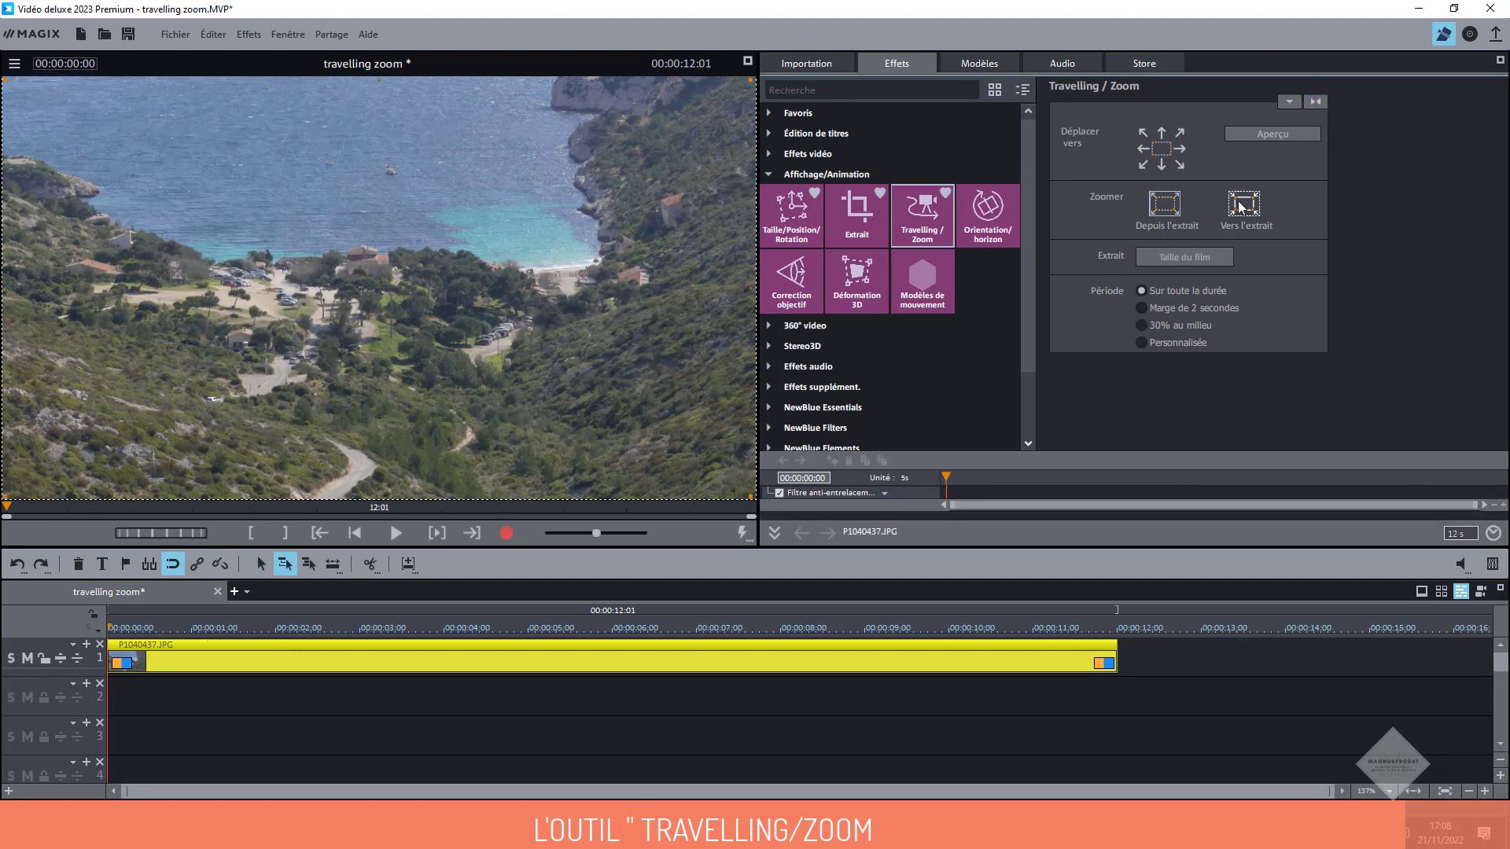
Apply the Vers l'extrait zoom to the clip over its whole duration and preview it
{"action": "left_click", "coordinate": [1240, 206]}
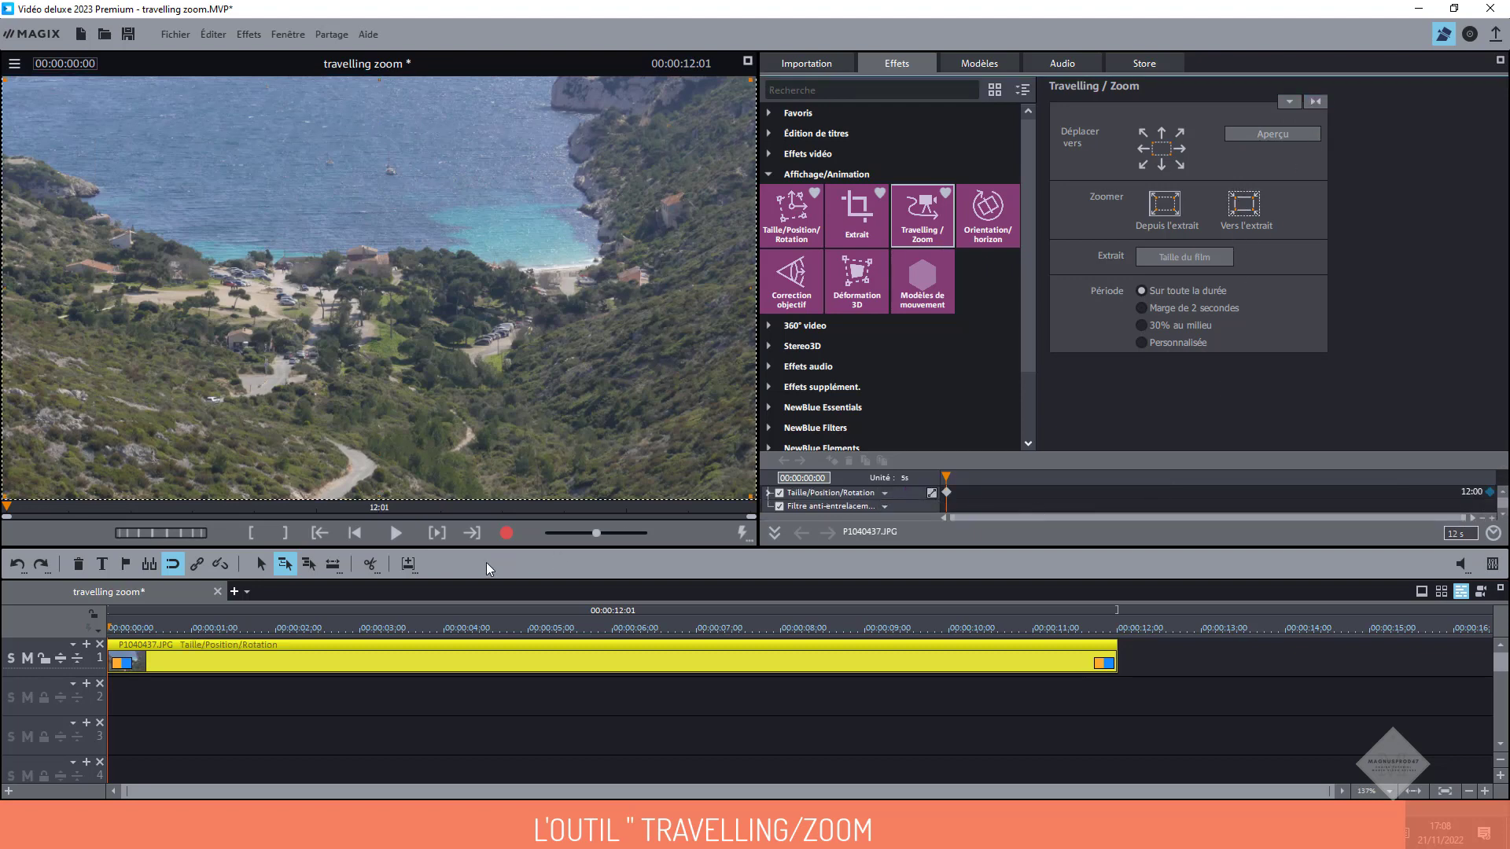
{"action": "left_click", "coordinate": [395, 534]}
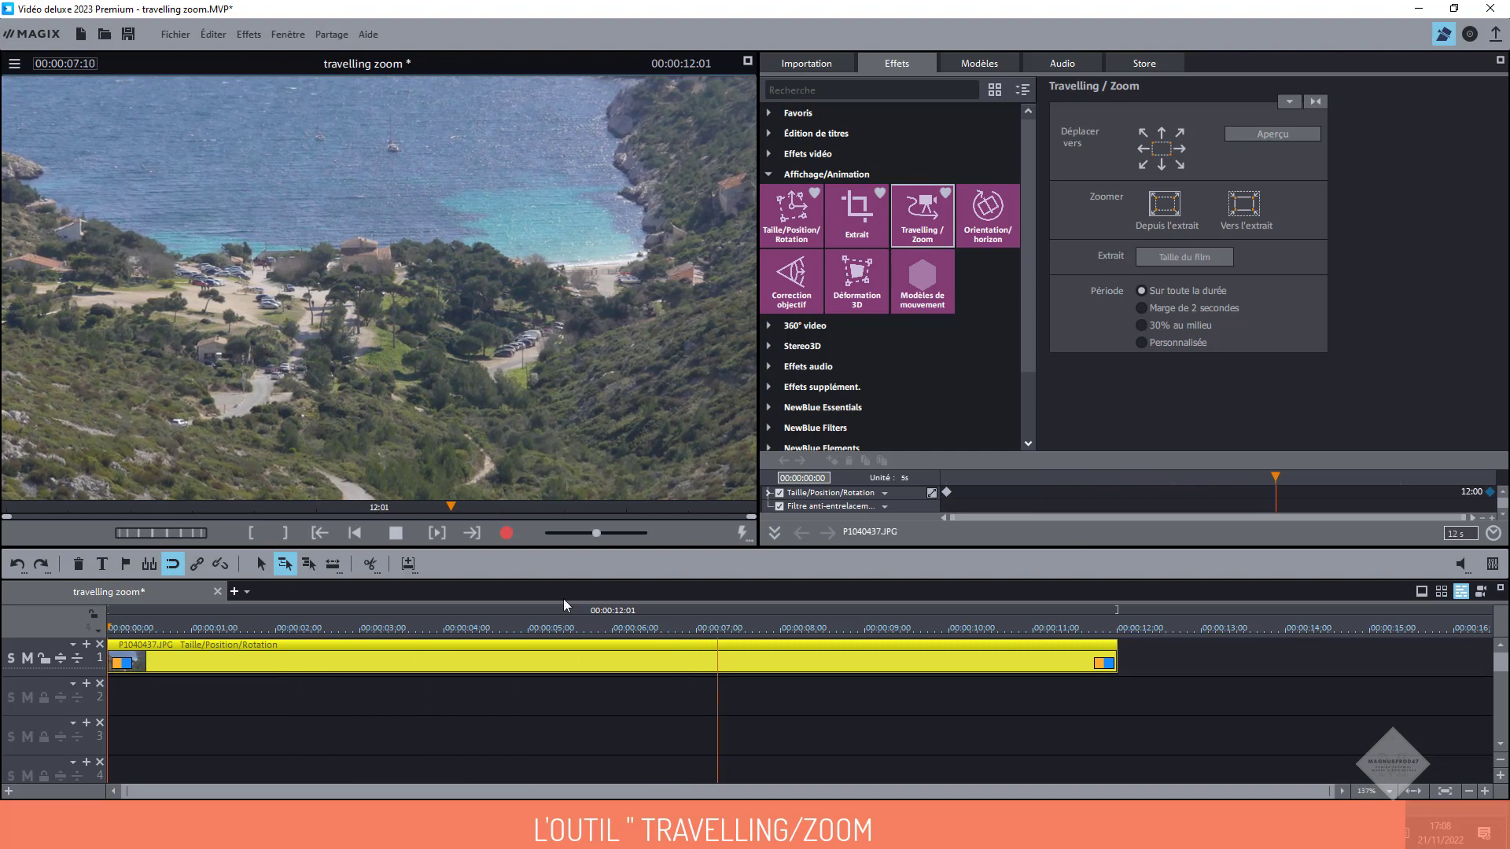
{"action": "left_click", "coordinate": [394, 535]}
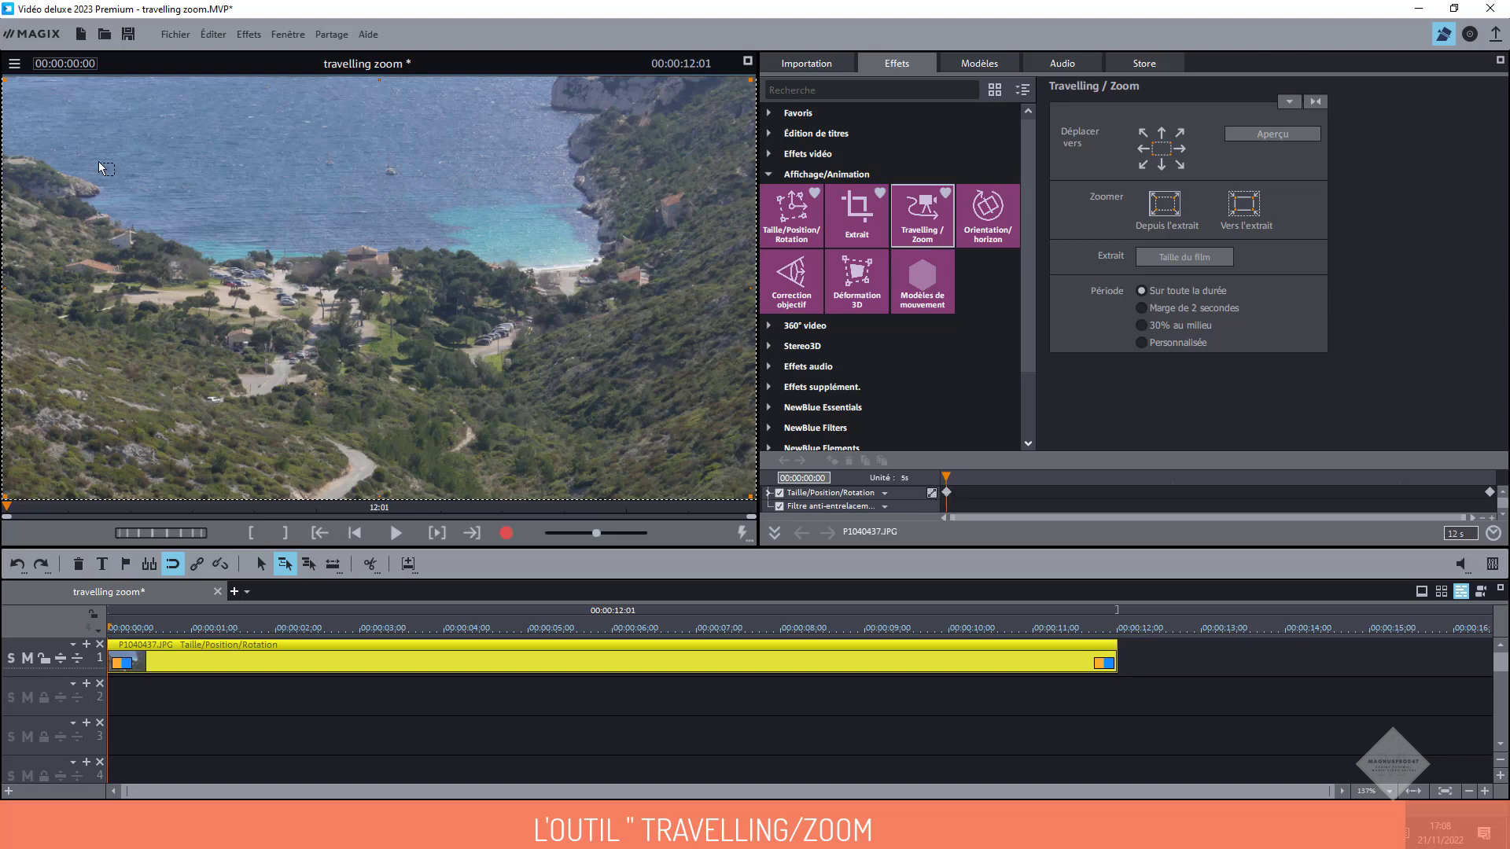
At the 12:00 keyframe, shrink the zoom frame around the car park and houses, and preview the zoom from the start
{"action": "left_click", "coordinate": [1489, 491]}
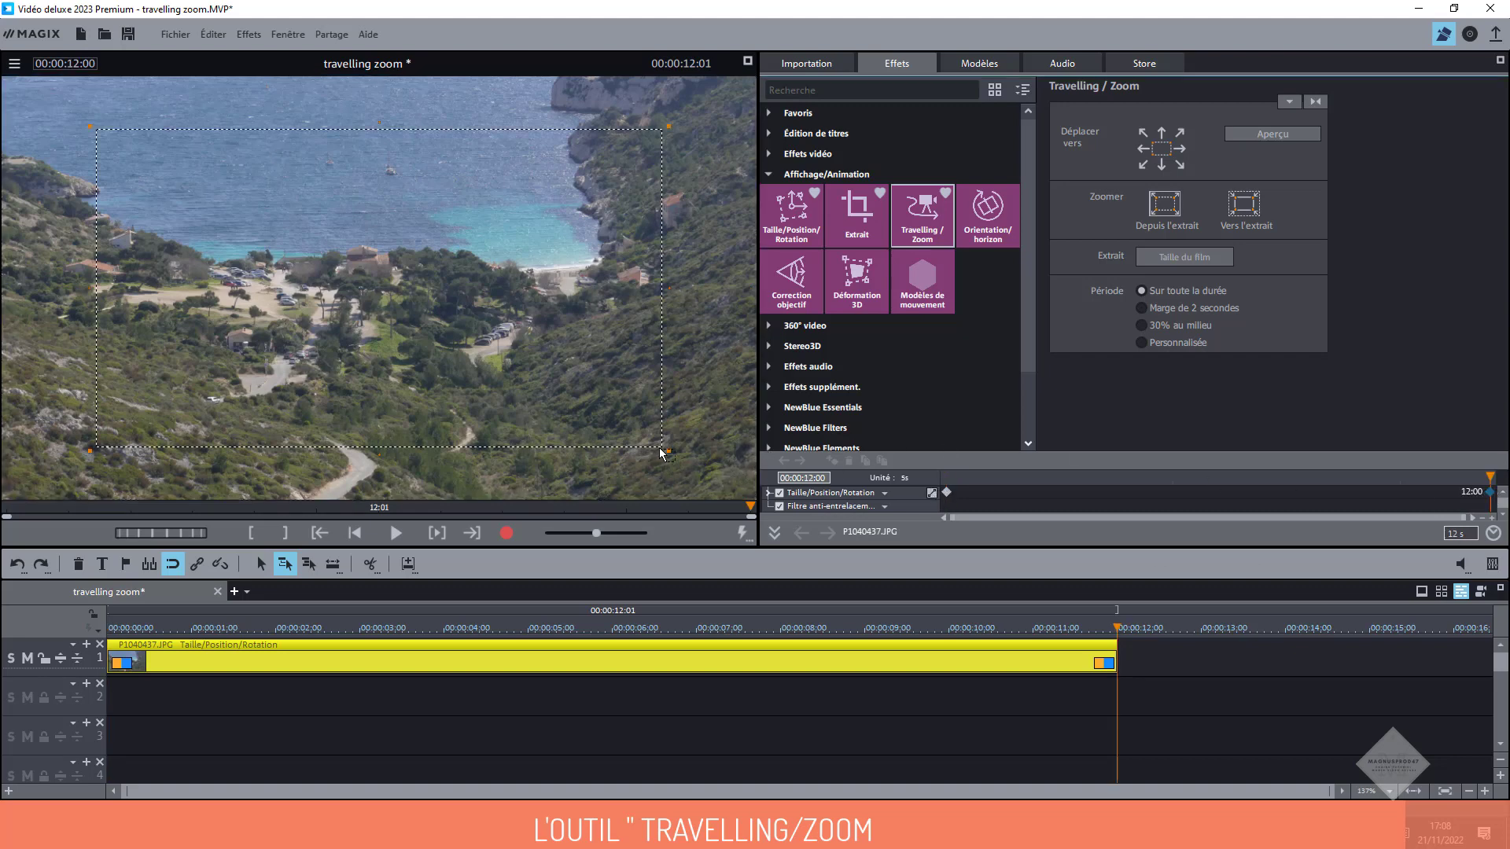
{"action": "left_click_drag", "start_coordinate": [668, 451], "coordinate": [479, 368]}
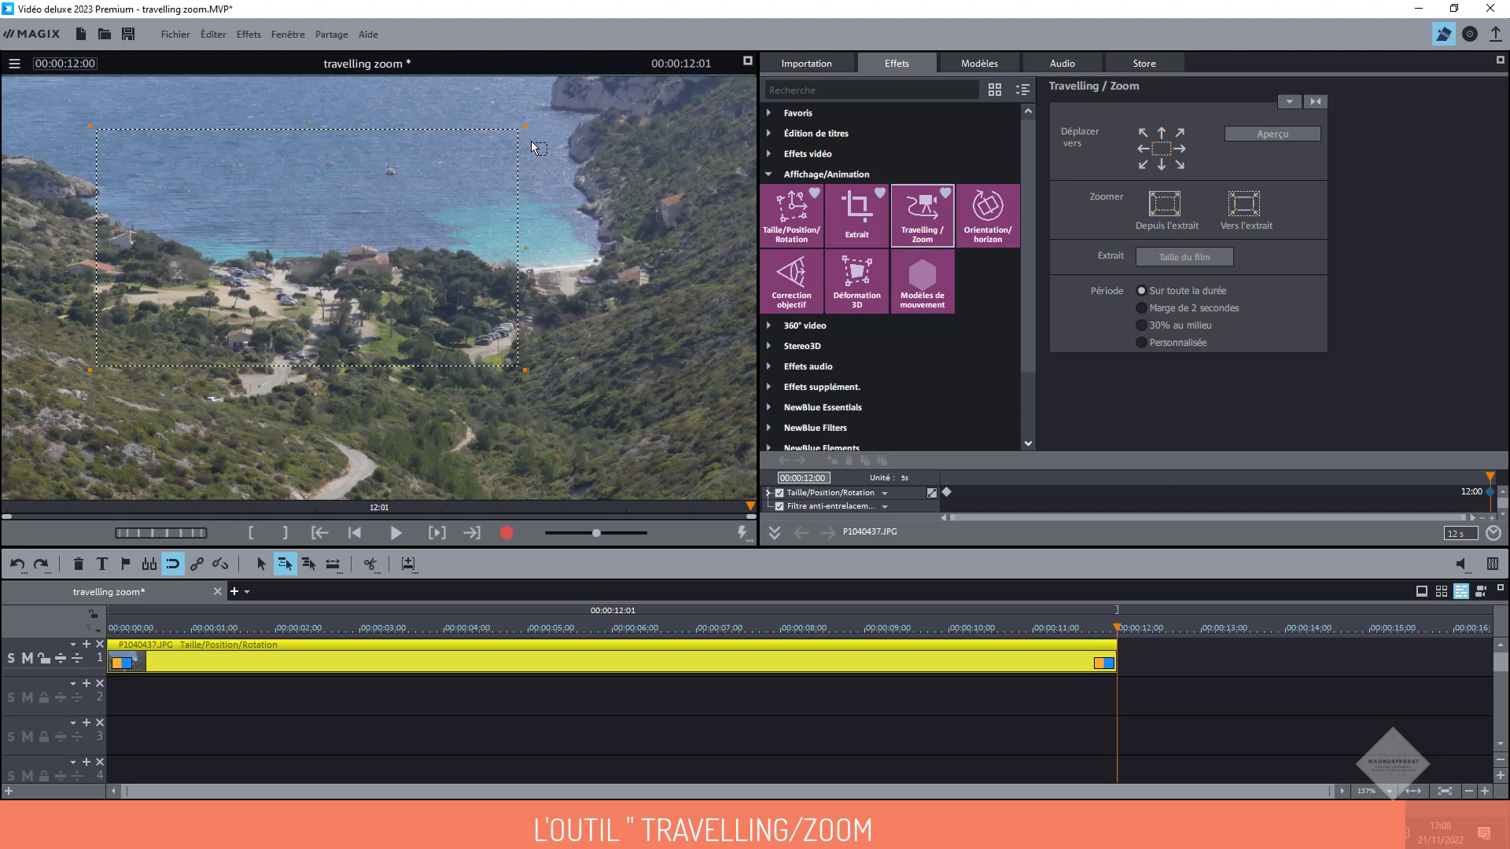
{"action": "left_click_drag", "start_coordinate": [524, 123], "coordinate": [399, 229]}
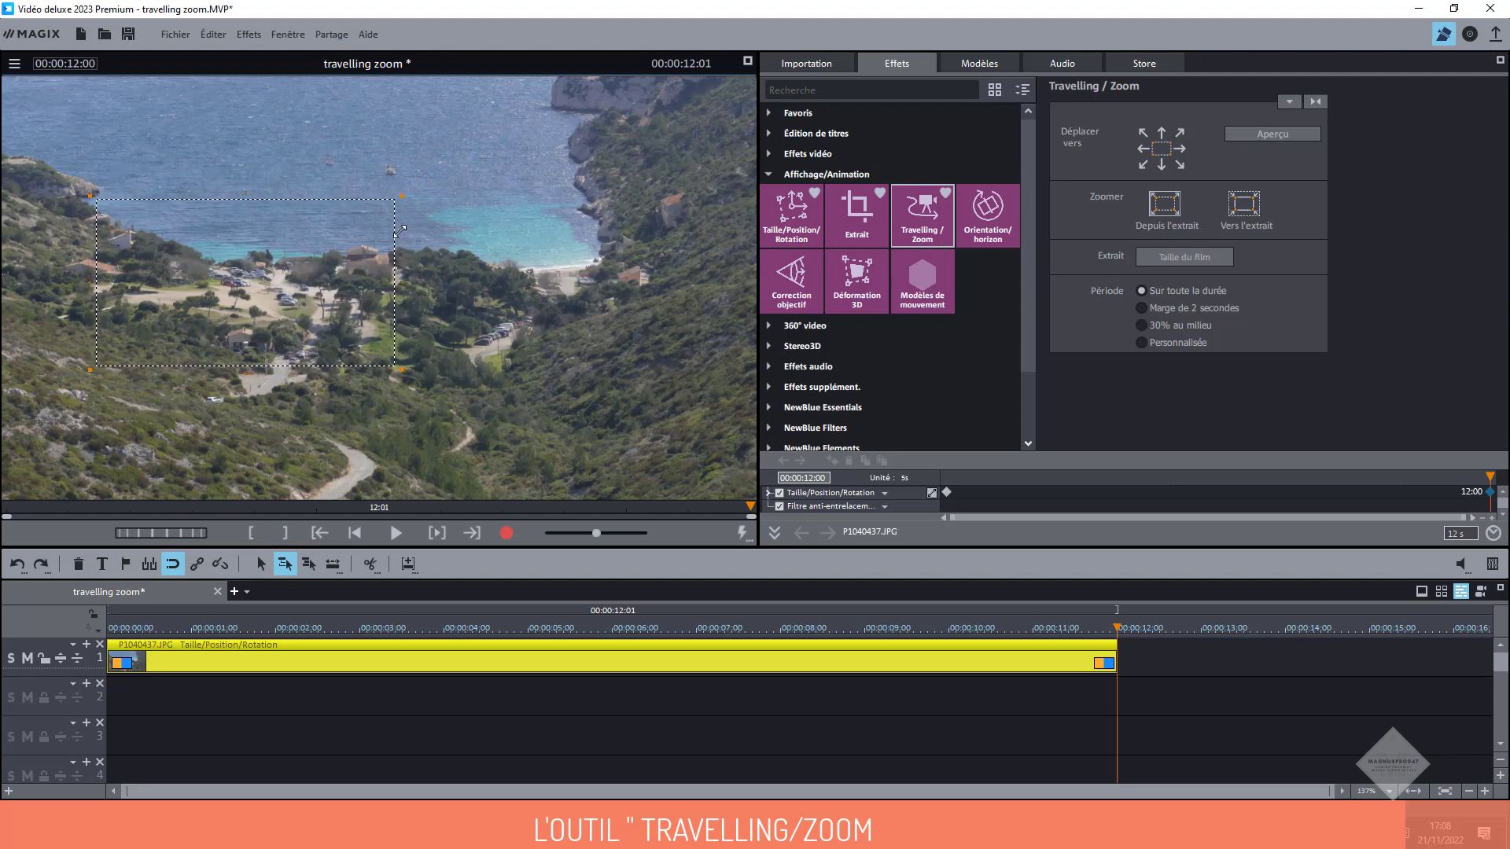
{"action": "left_click_drag", "start_coordinate": [1490, 478], "coordinate": [847, 445]}
{"action": "left_click", "coordinate": [395, 534]}
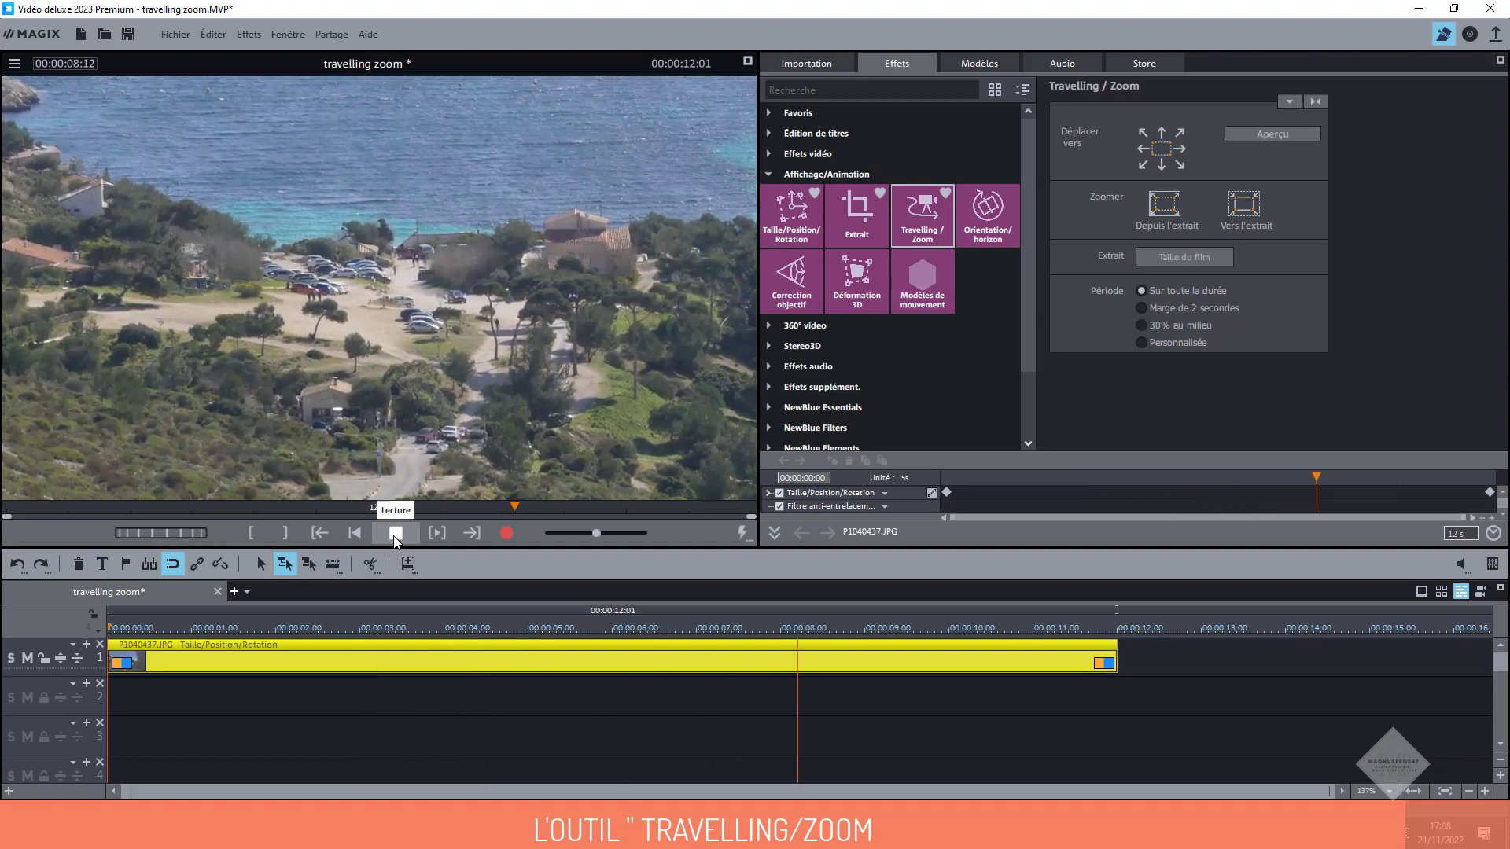
{"action": "left_click", "coordinate": [395, 537]}
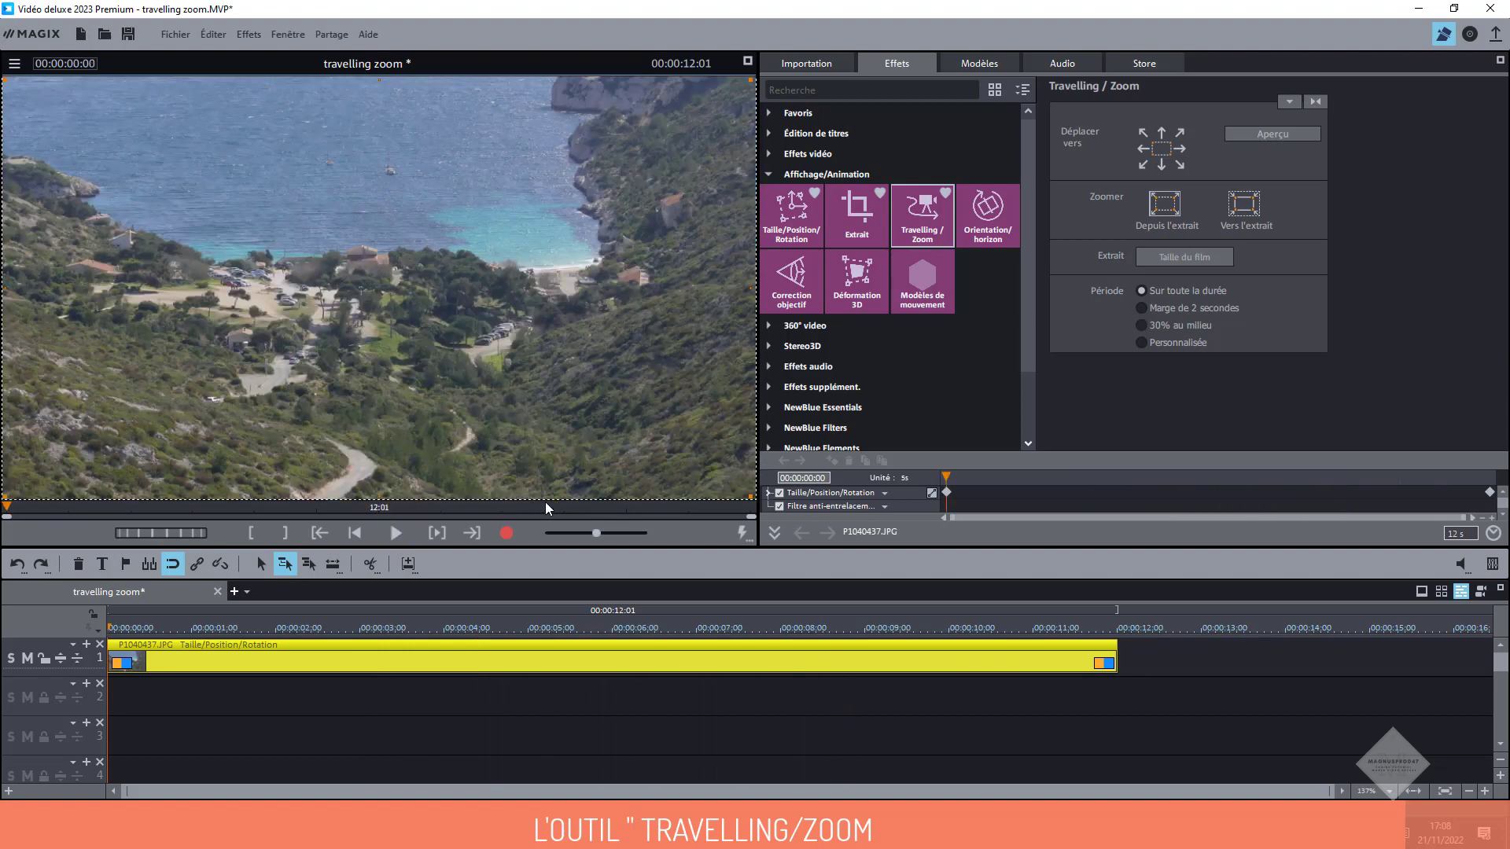
Go to the 12:00 keyframe and nudge the zoom frame slightly left over the car park
{"action": "left_click", "coordinate": [1490, 493]}
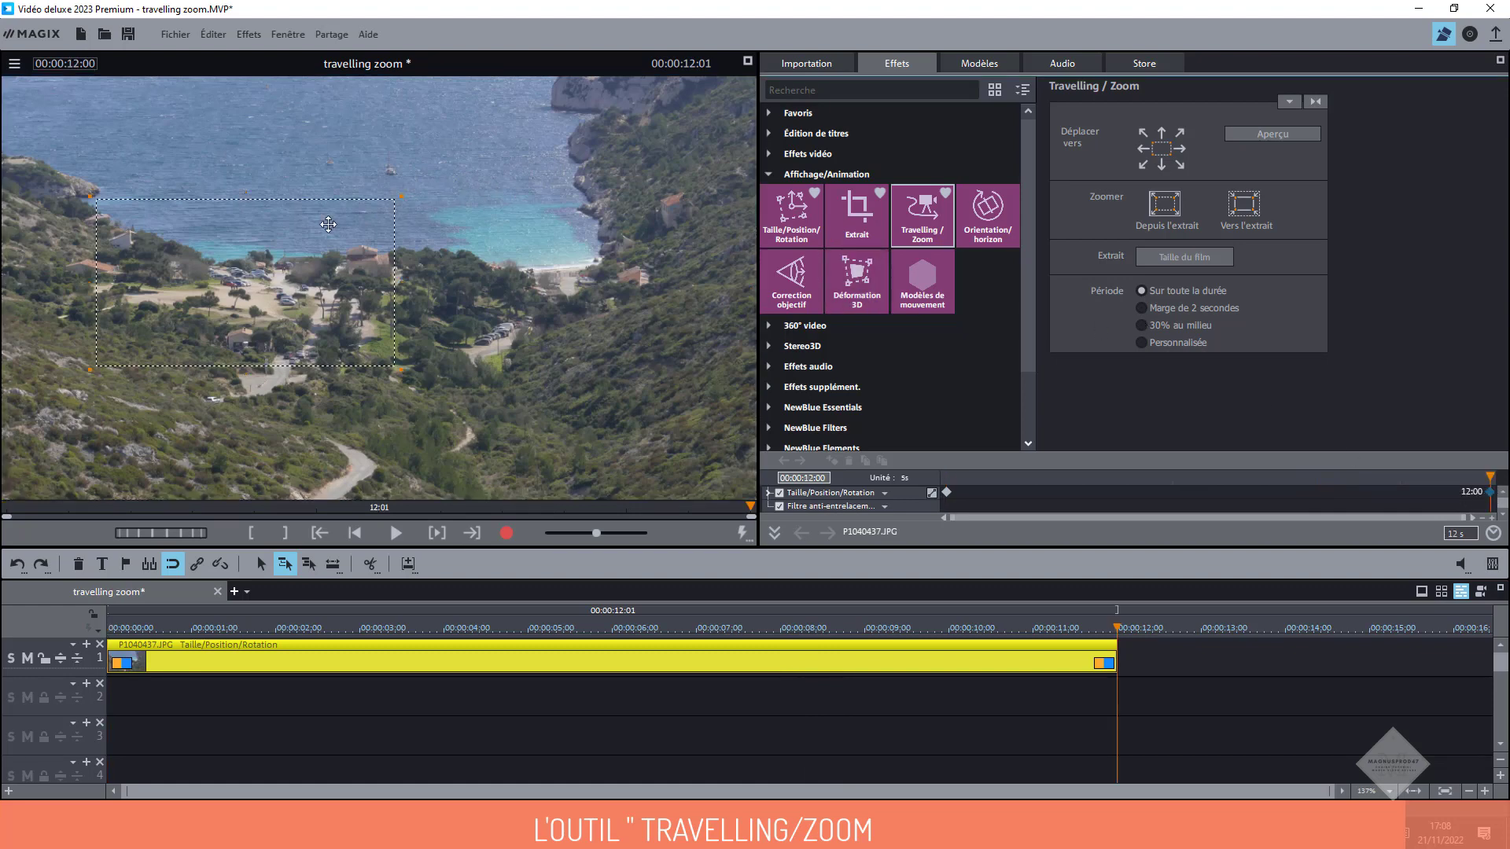
{"action": "left_click_drag", "start_coordinate": [254, 274], "coordinate": [253, 274]}
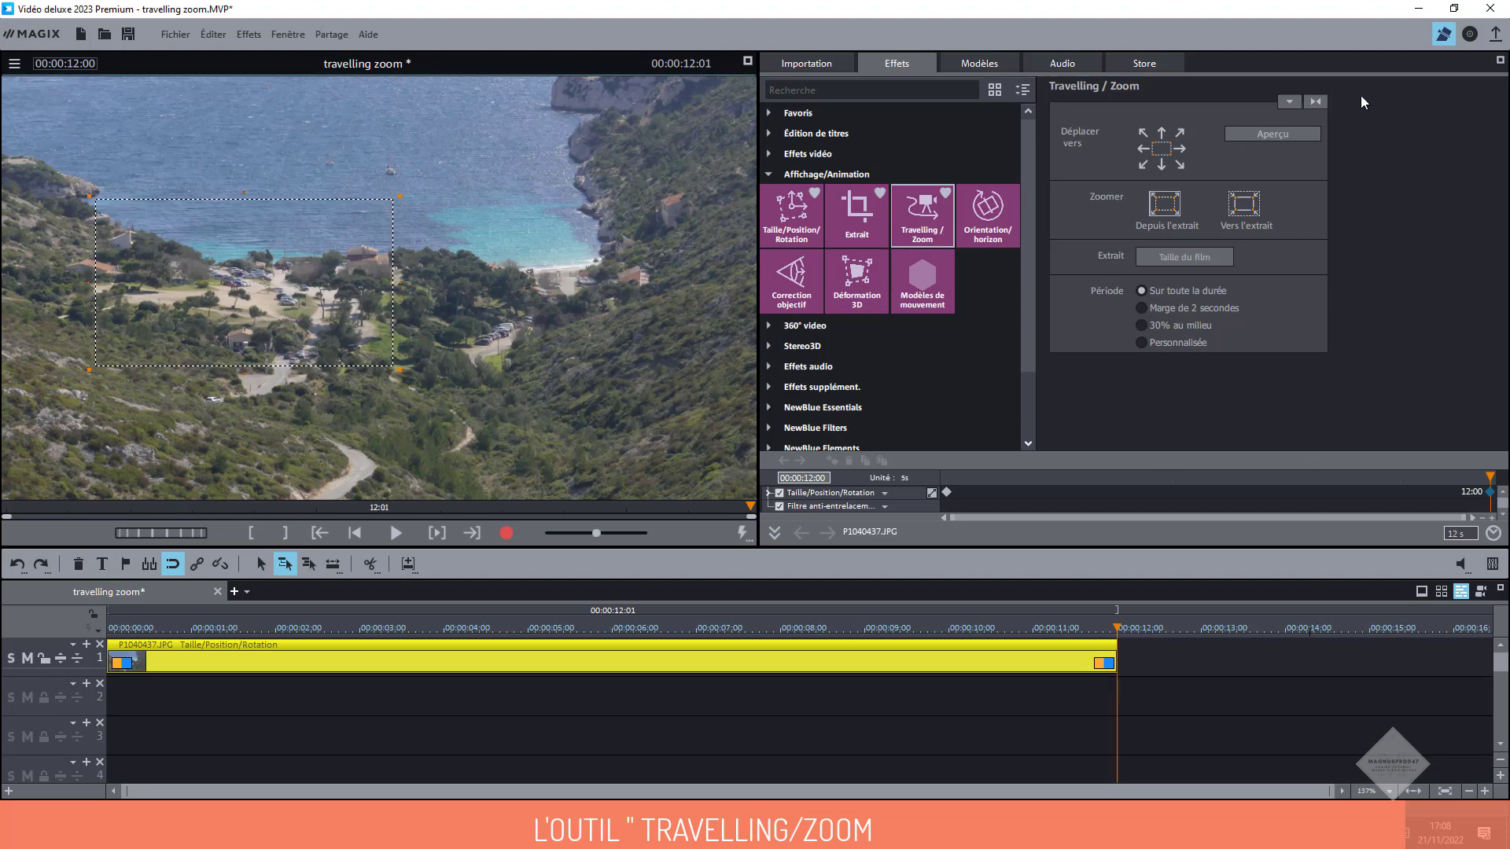
Reset the effect, set the excerpt to Taille du film, and preview the fixed framing from the start
{"action": "left_click", "coordinate": [1318, 100]}
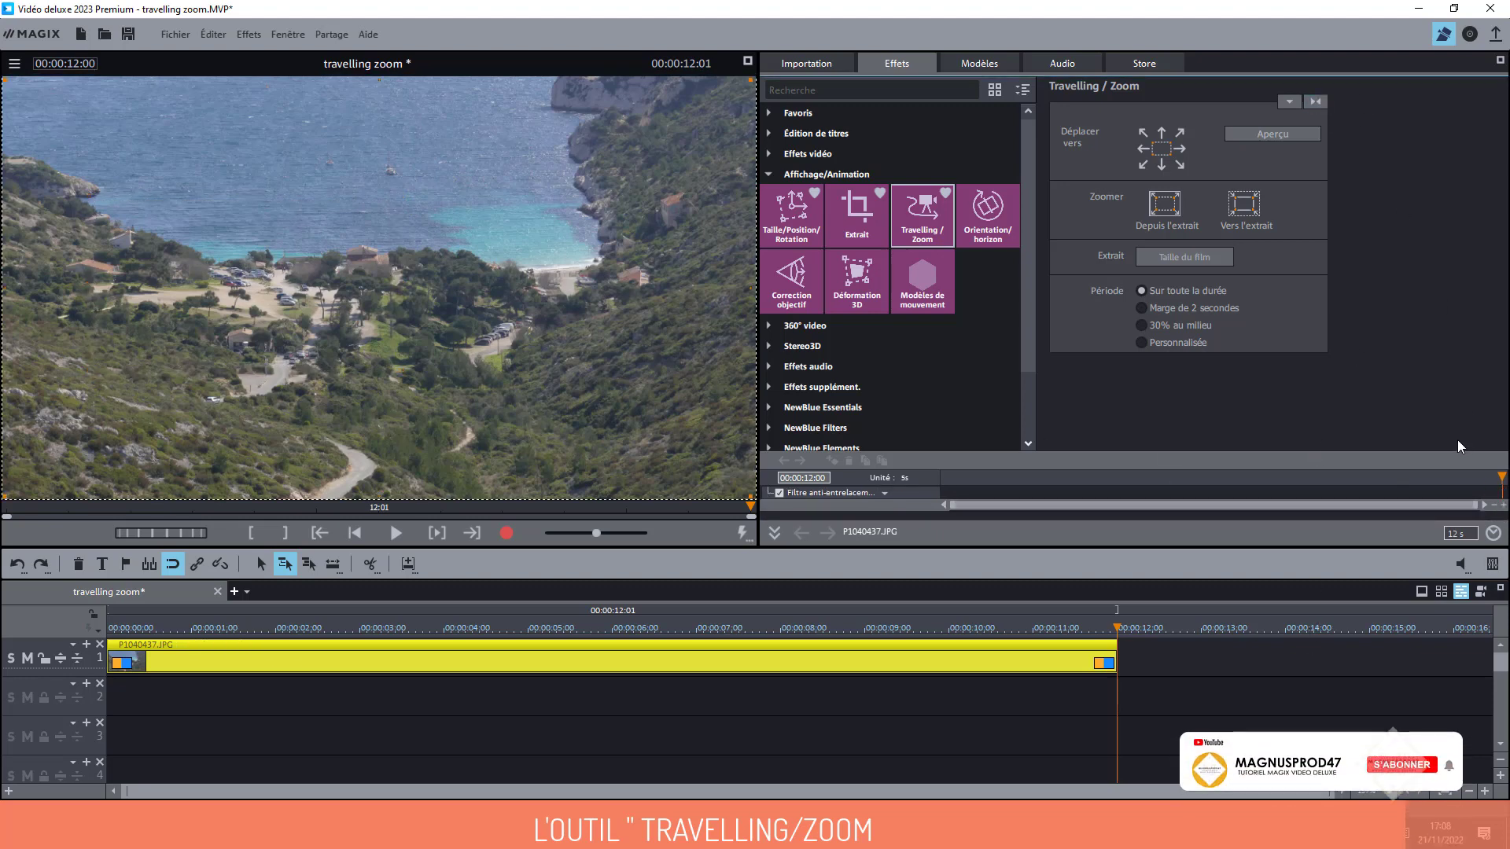
{"action": "left_click", "coordinate": [1189, 256]}
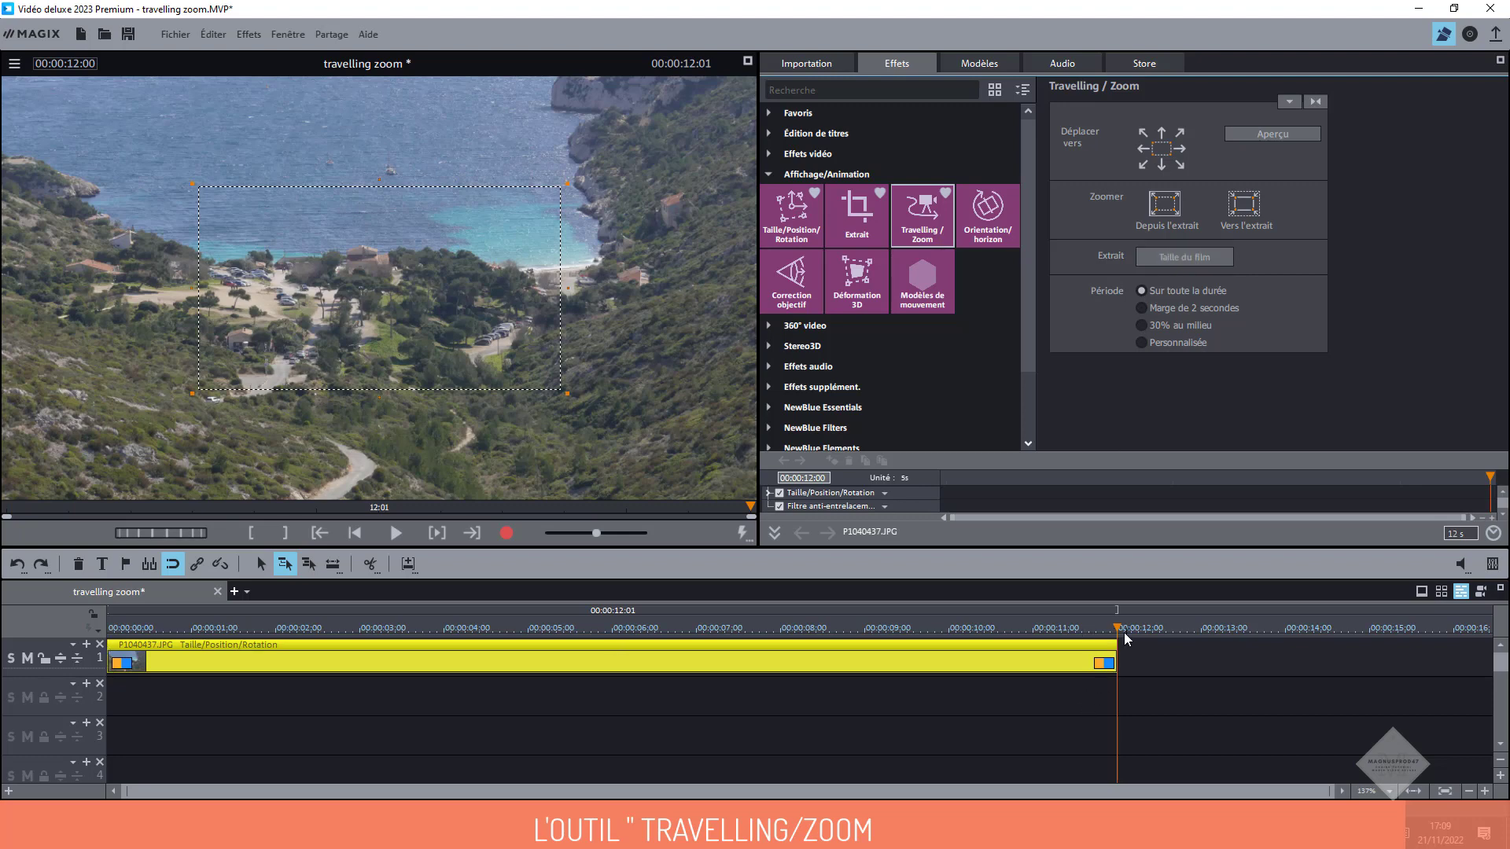
{"action": "mouse_move", "coordinate": [1120, 632]}
{"action": "left_mouse_down"}
{"action": "mouse_move", "coordinate": [206, 661]}
{"action": "mouse_move", "coordinate": [876, 668]}
{"action": "mouse_move", "coordinate": [108, 676]}
{"action": "mouse_move", "coordinate": [955, 687]}
{"action": "mouse_move", "coordinate": [108, 687]}
{"action": "left_mouse_up"}
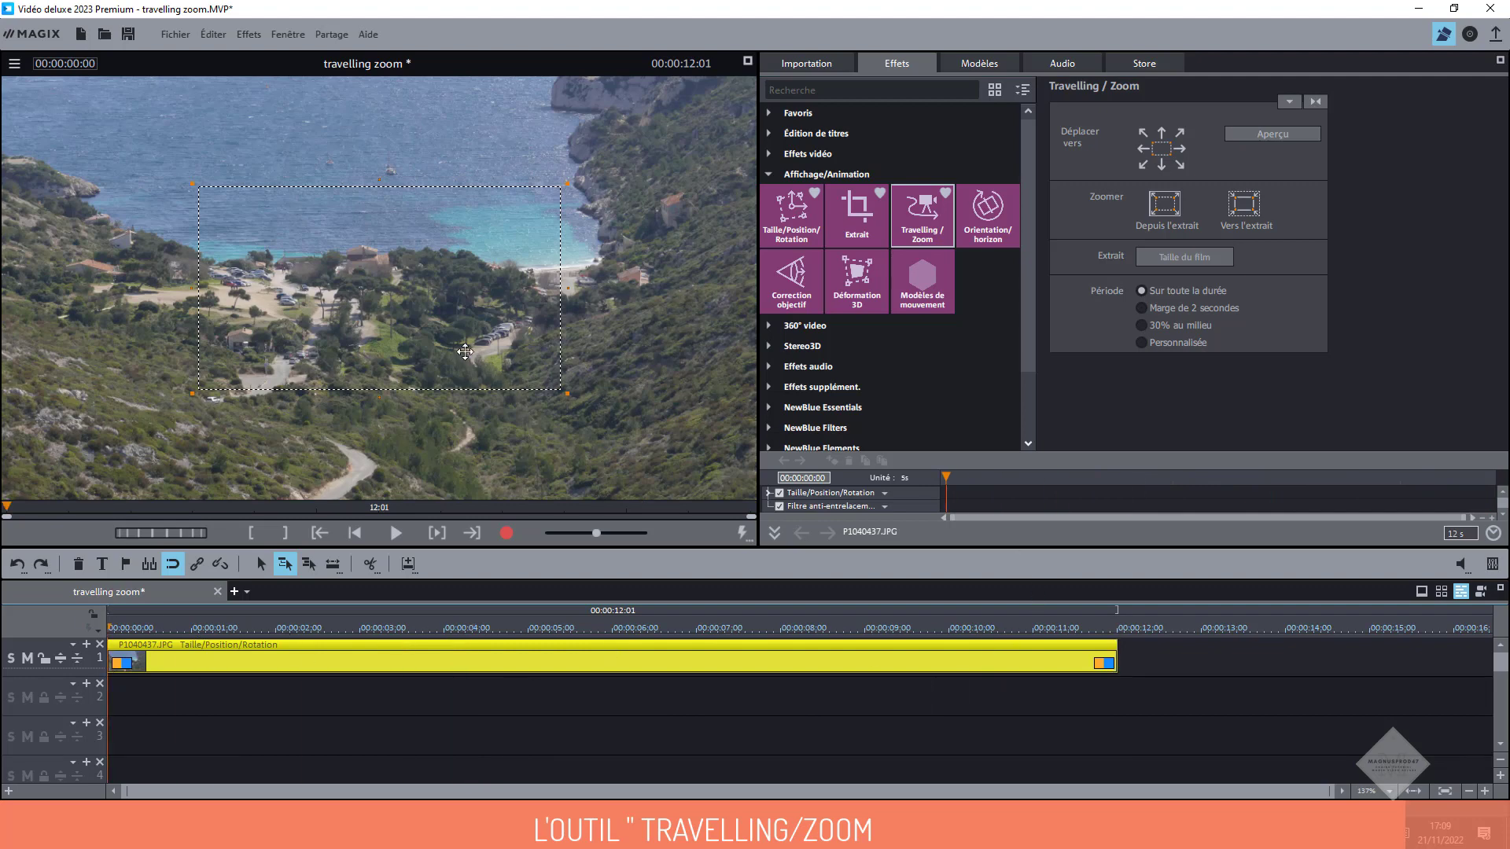
{"action": "left_click", "coordinate": [397, 534]}
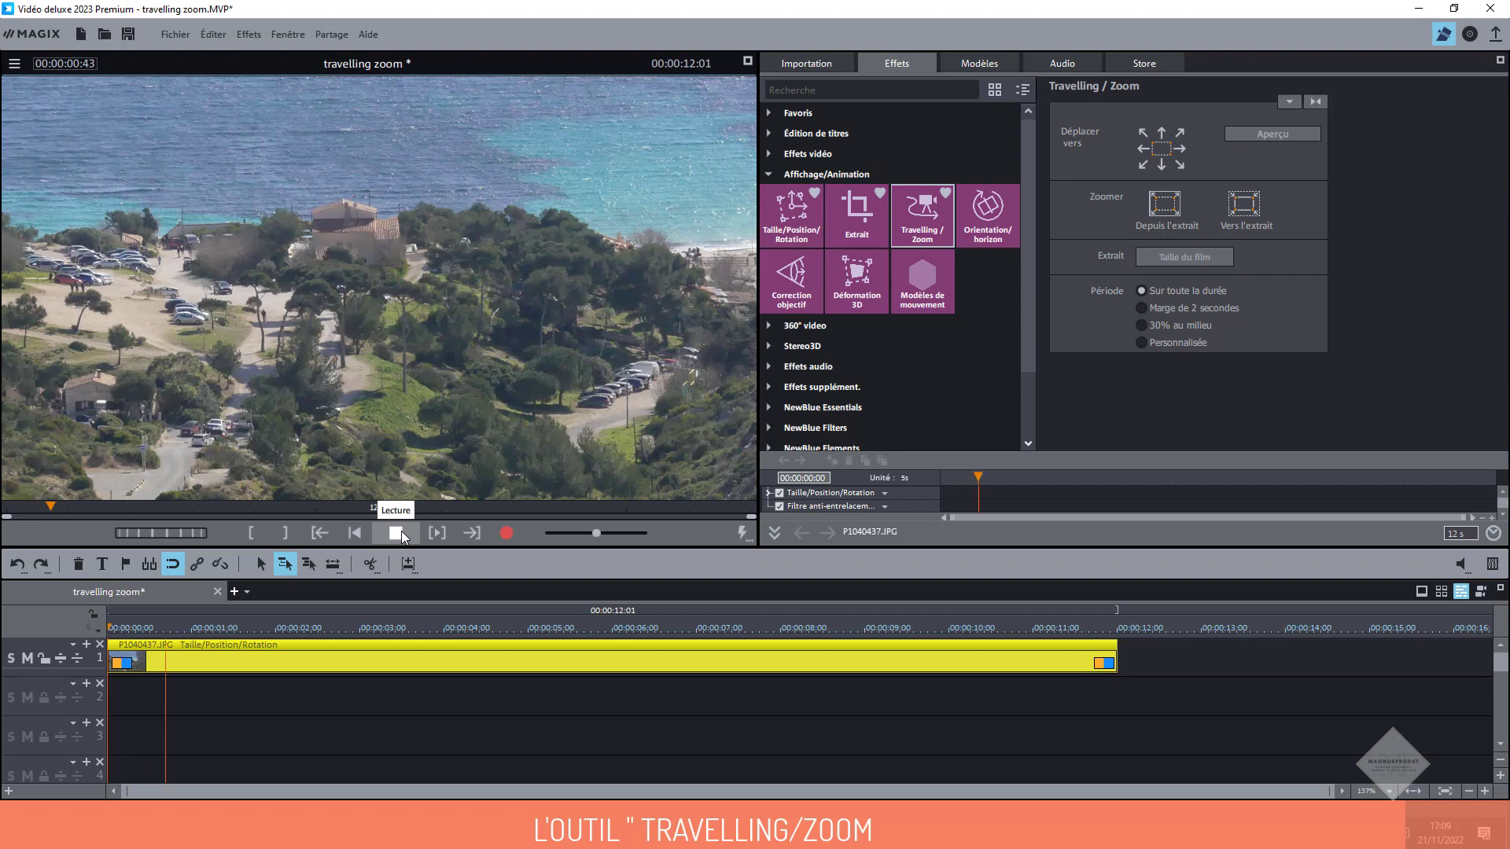
{"action": "left_click", "coordinate": [397, 534]}
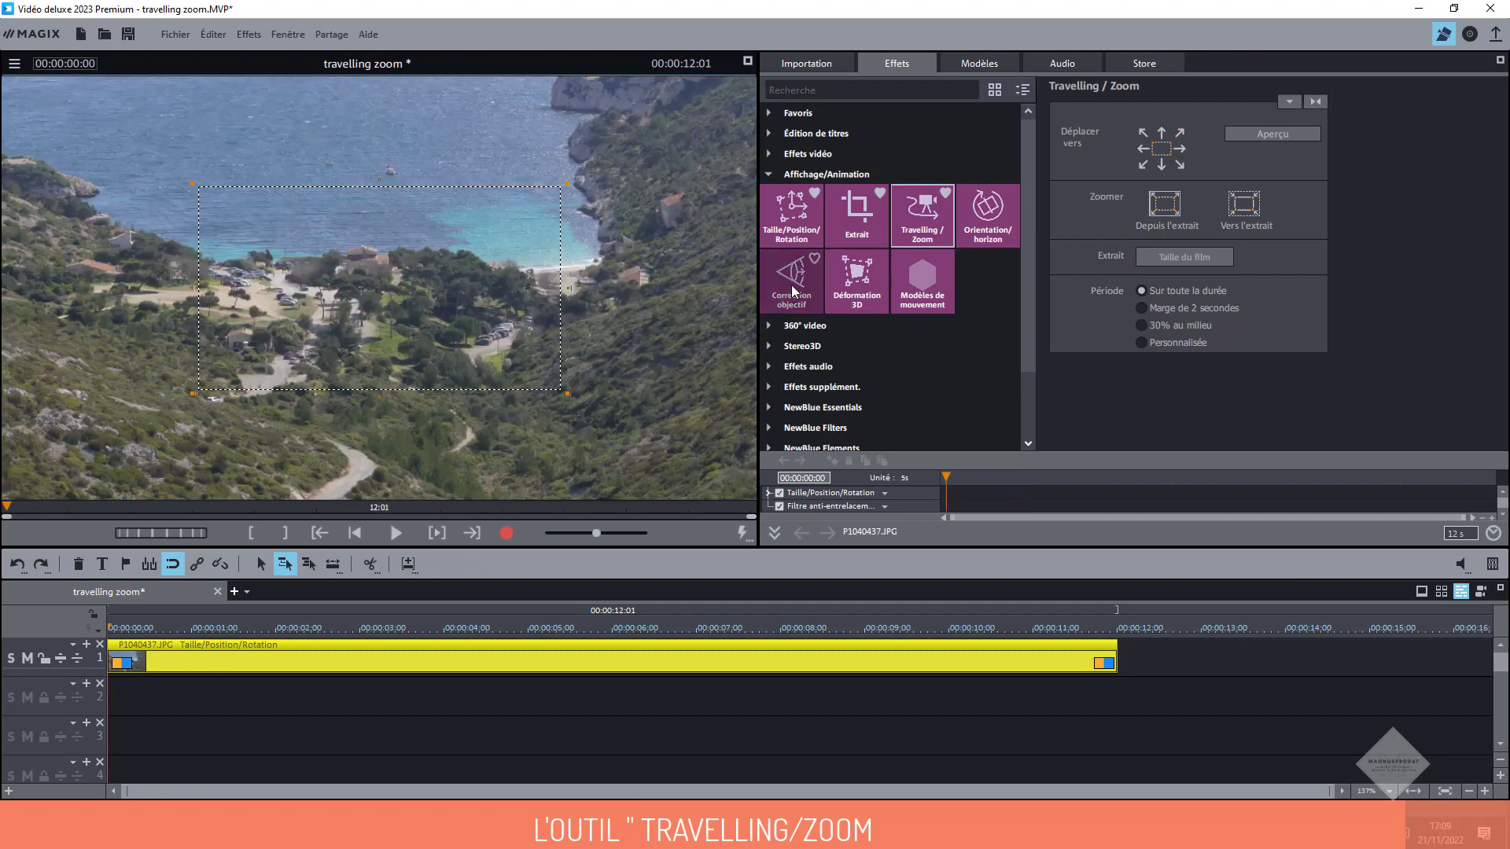
{"action": "left_click", "coordinate": [856, 238]}
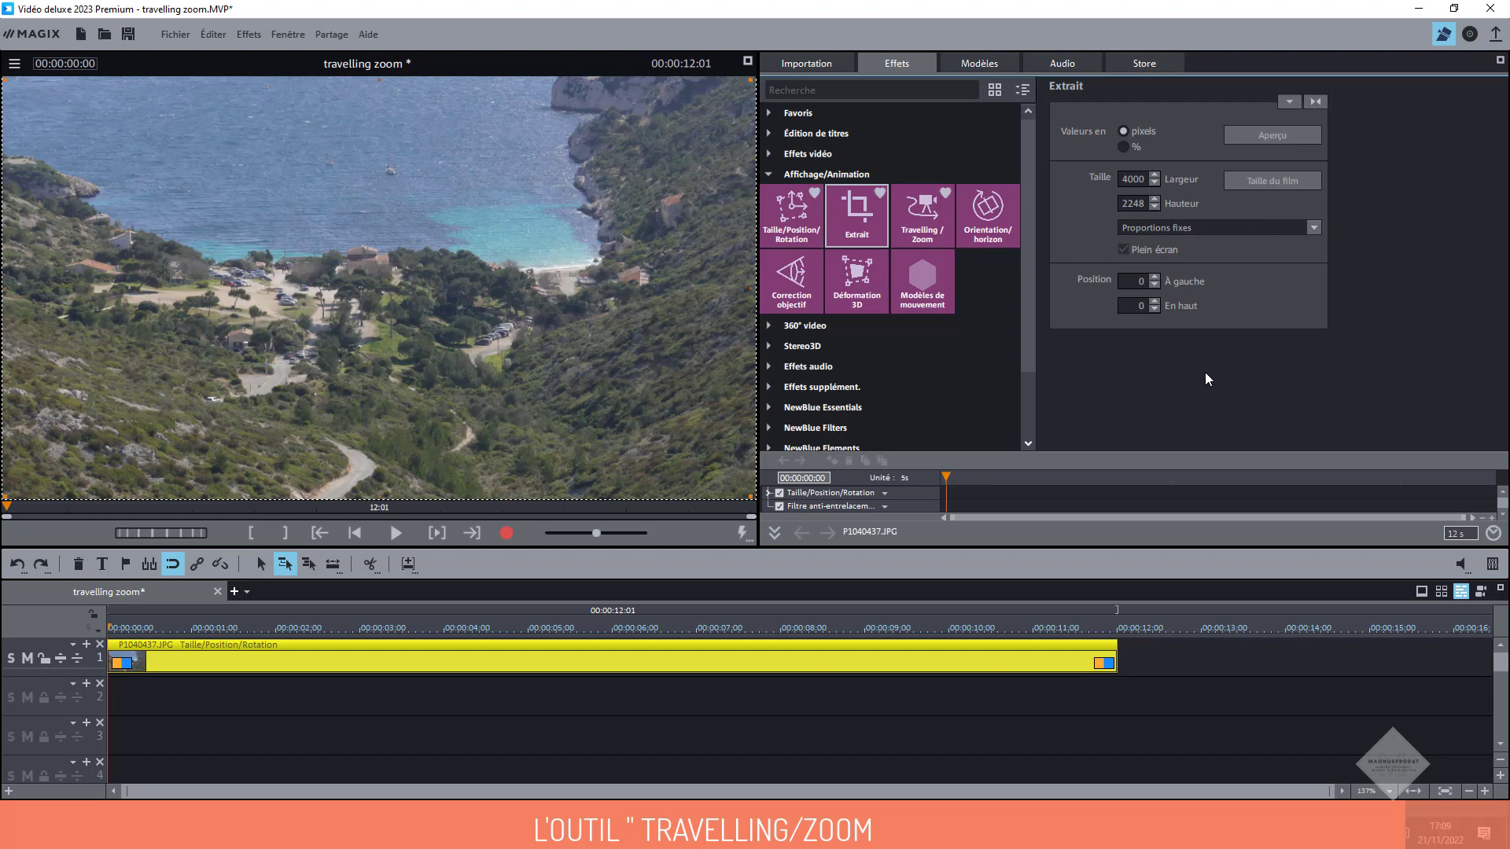
{"action": "left_click", "coordinate": [913, 233]}
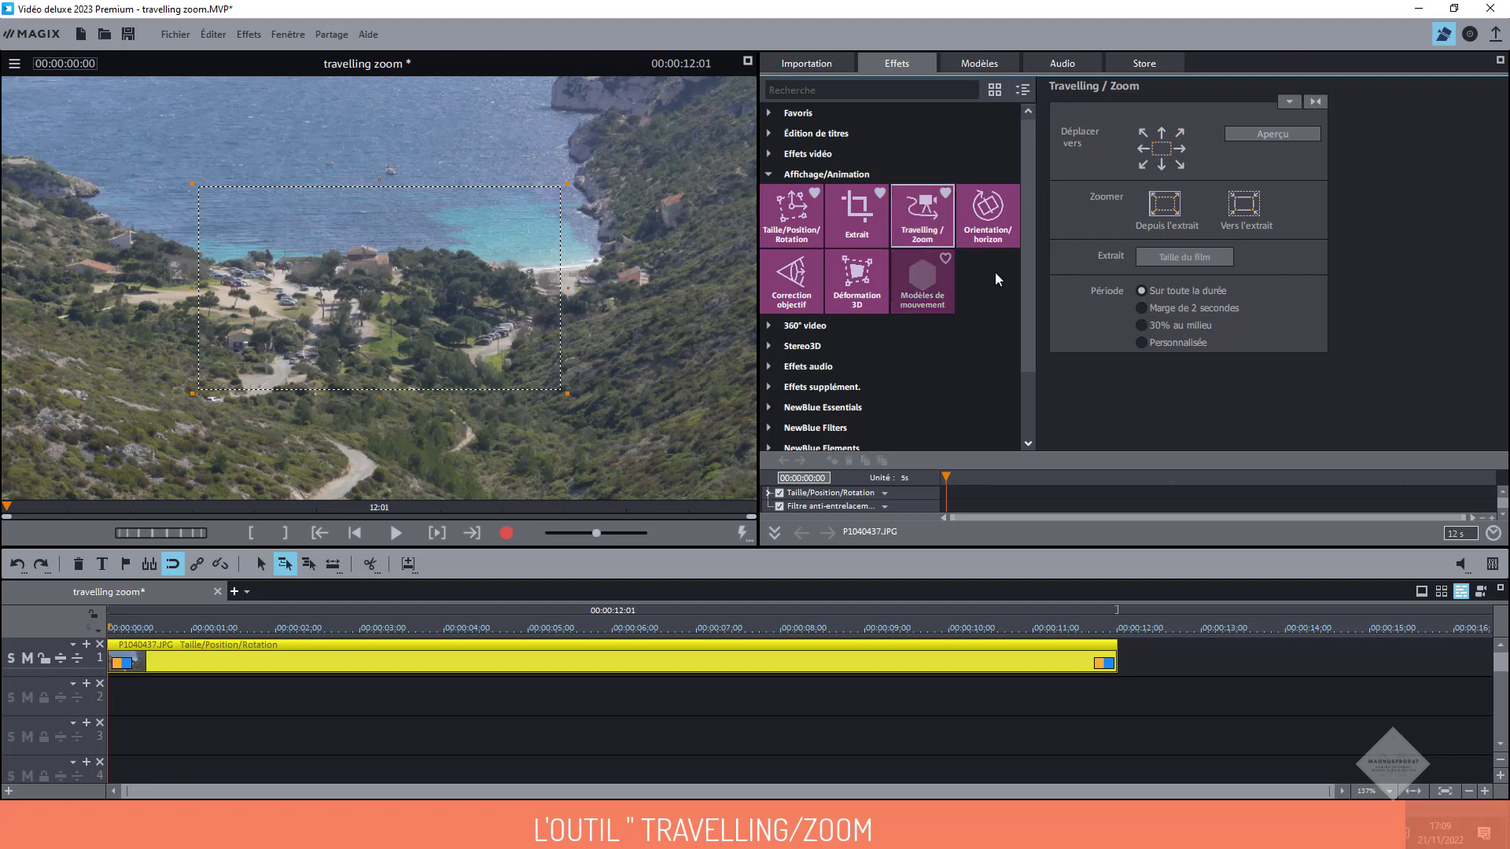
Try a left-to-right pan of the frame between keyframes at 00:00 and 04:58, preview it, and reset the effect
{"action": "left_click_drag", "start_coordinate": [516, 293], "coordinate": [394, 290]}
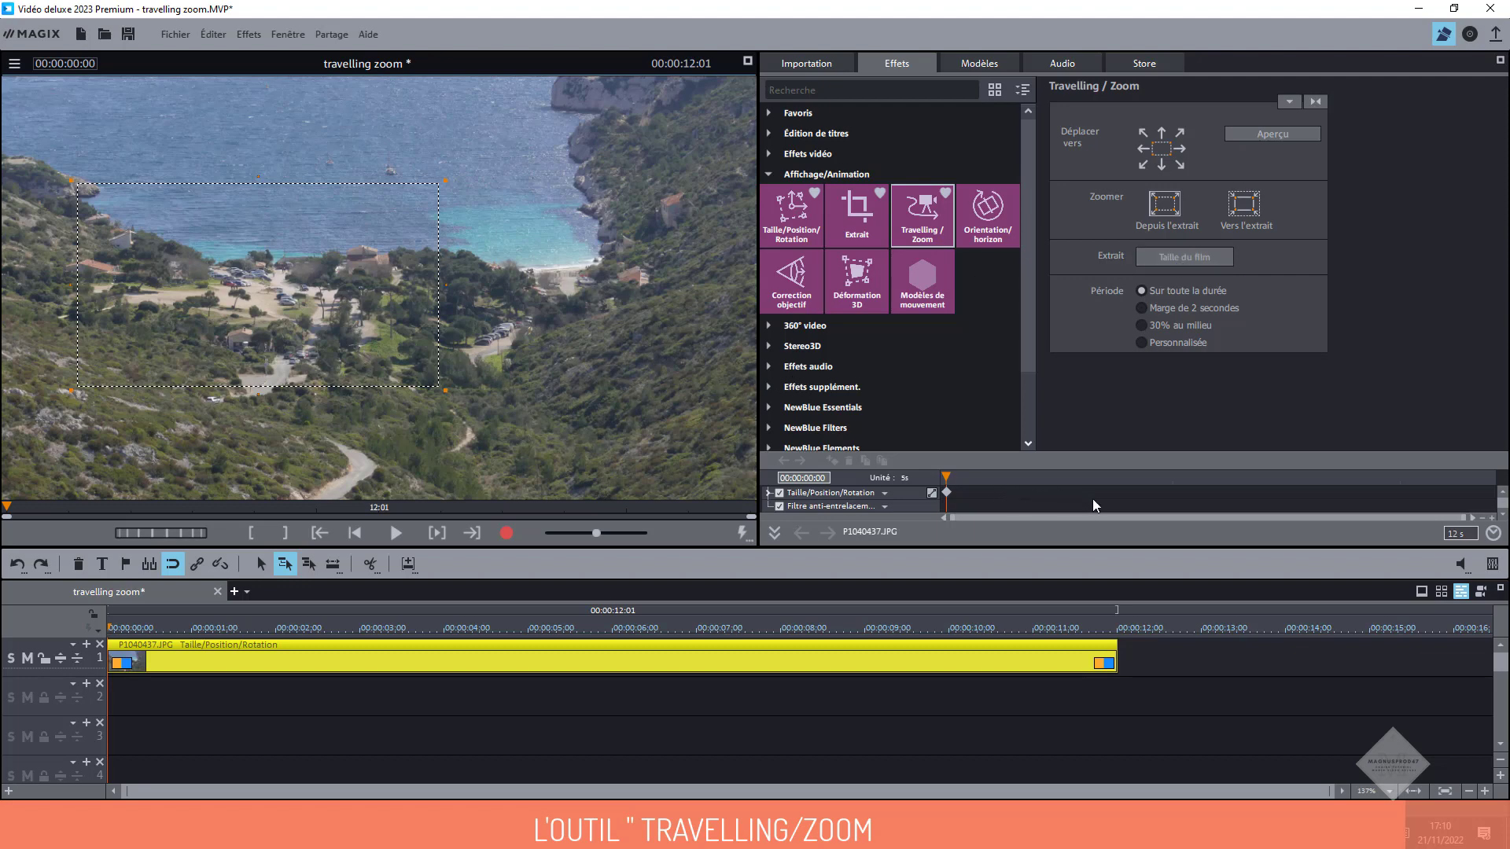
{"action": "left_click", "coordinate": [1171, 479]}
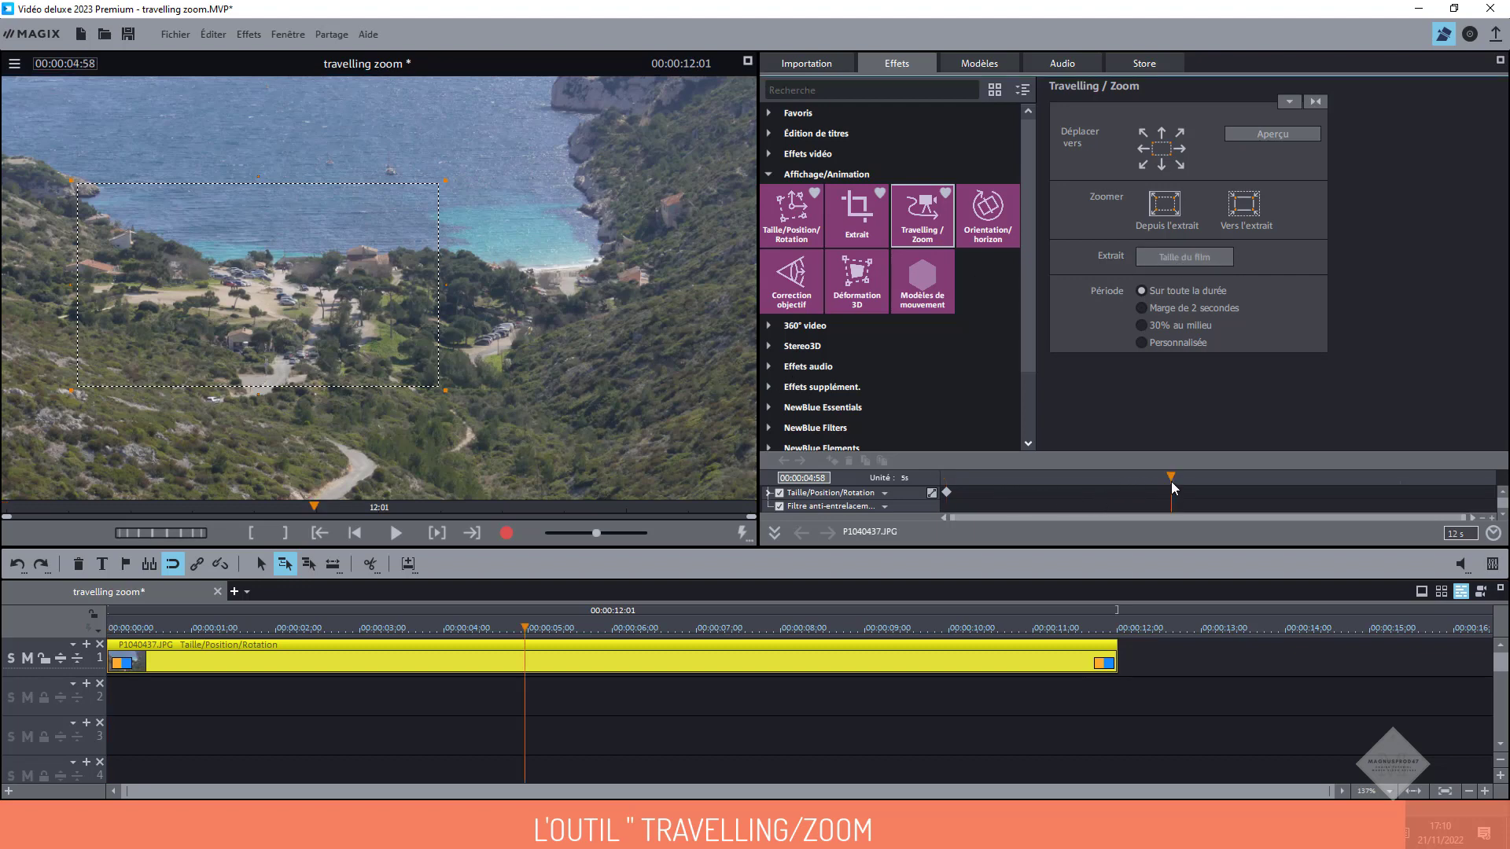
{"action": "left_click_drag", "start_coordinate": [274, 320], "coordinate": [470, 327]}
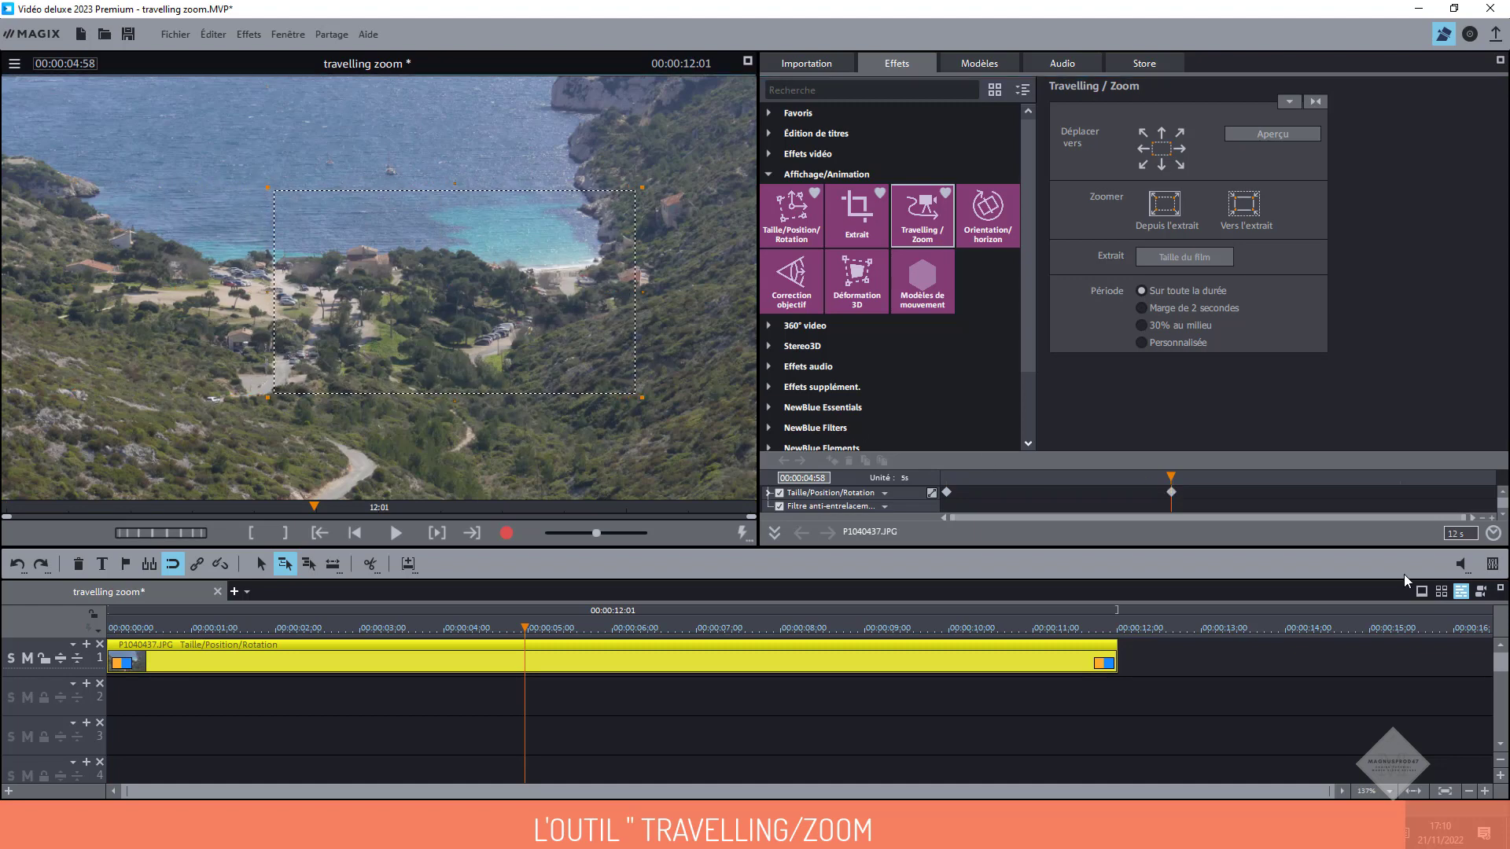
{"action": "left_click", "coordinate": [946, 479]}
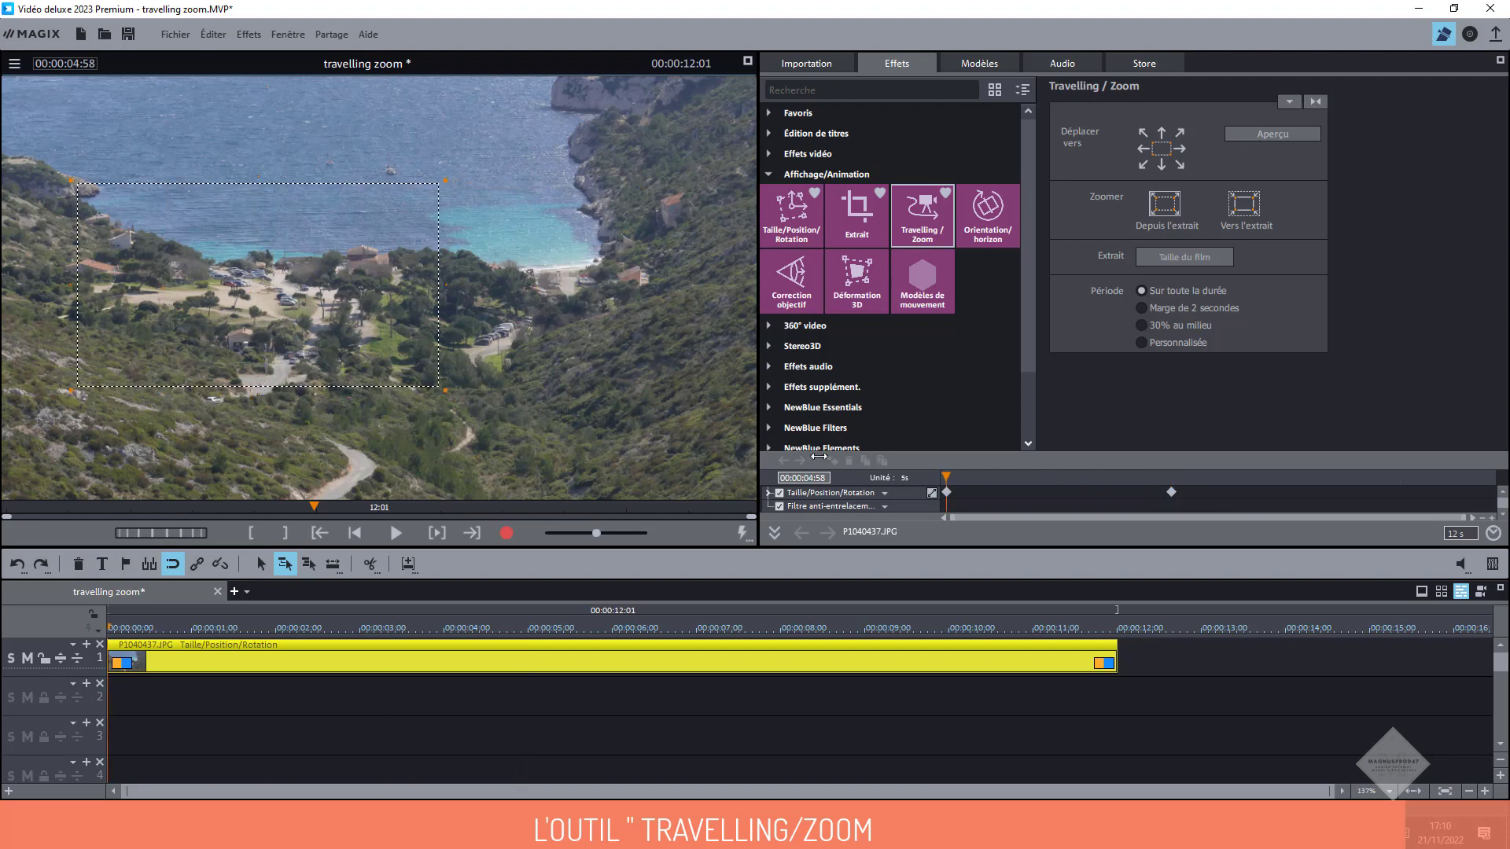
{"action": "left_click", "coordinate": [394, 543]}
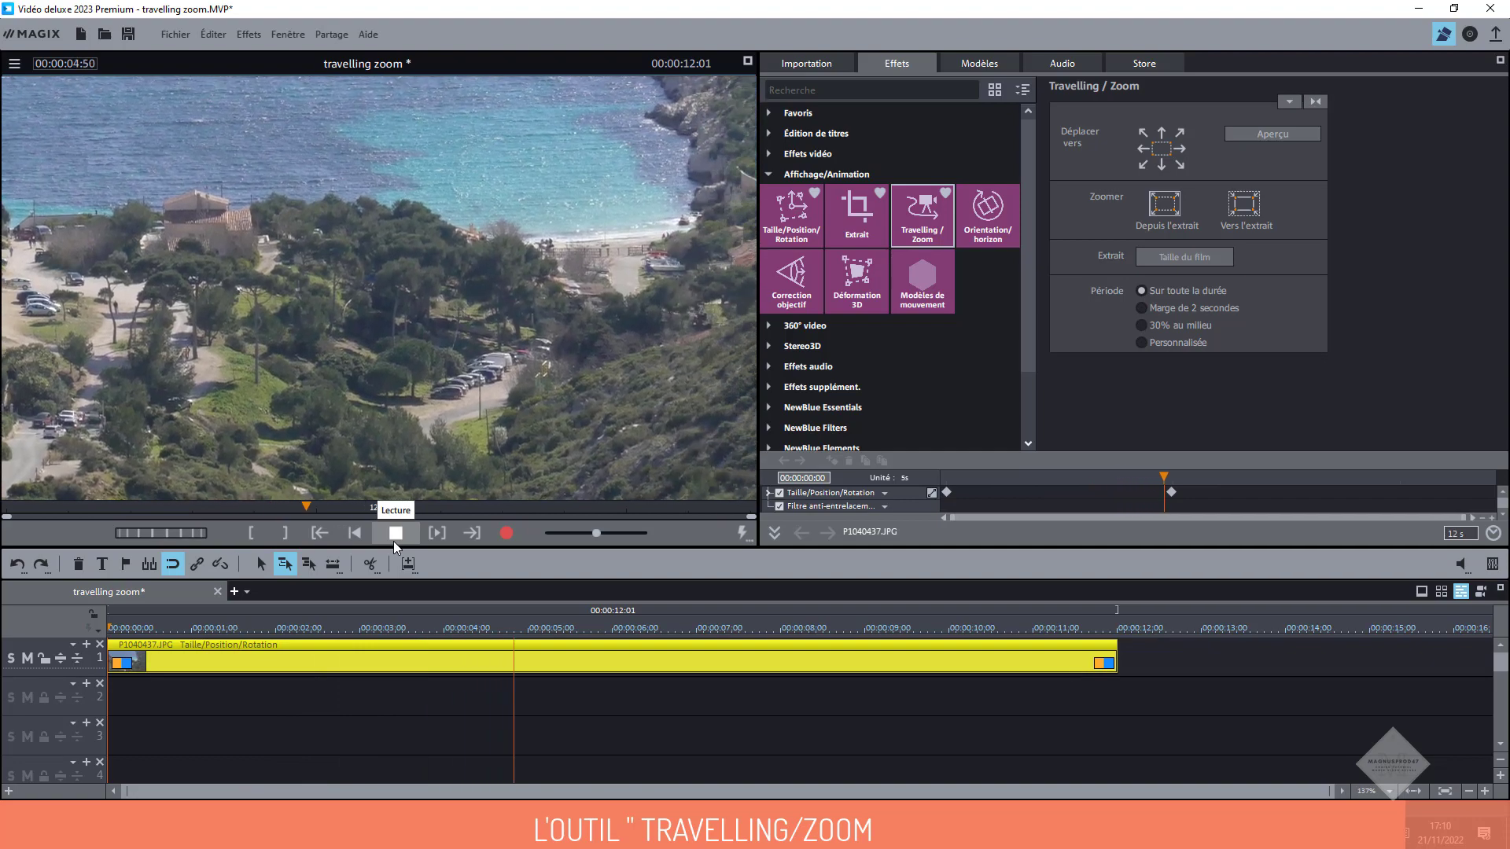
{"action": "left_click", "coordinate": [394, 542]}
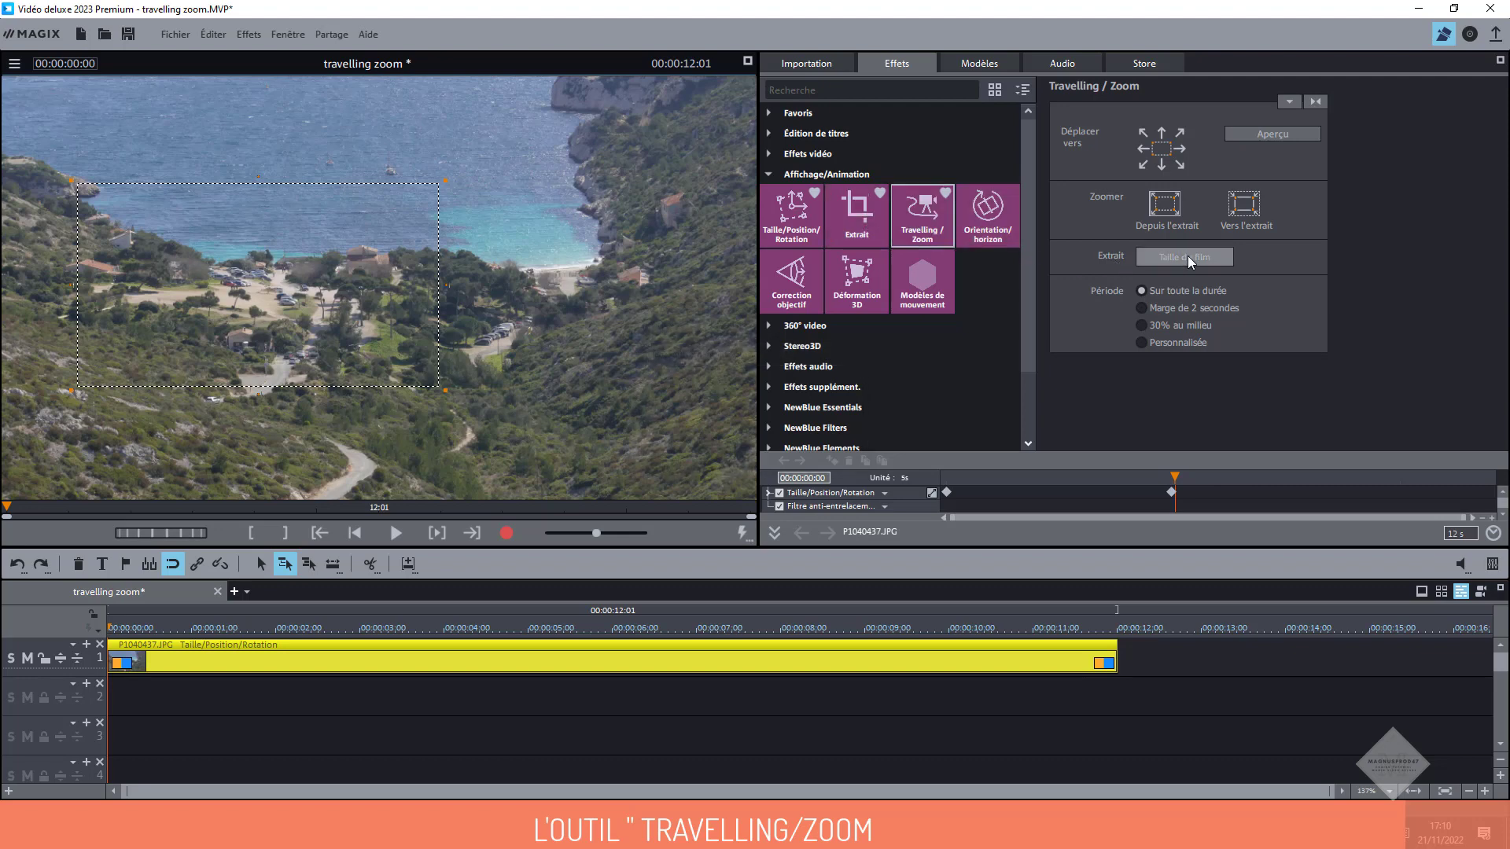
{"action": "left_click", "coordinate": [1313, 100]}
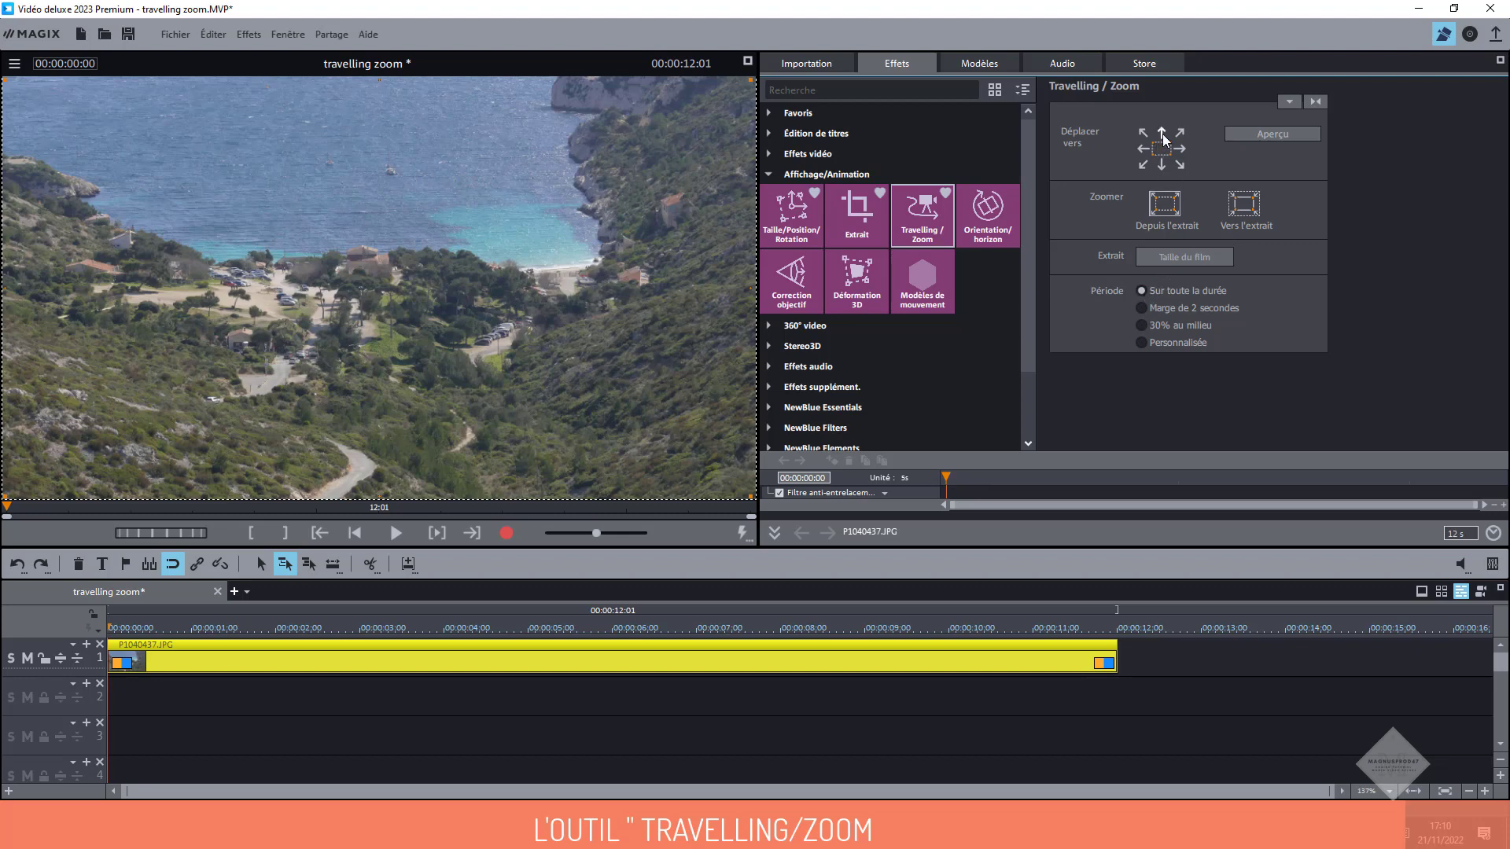
Try the rightward movement with the Marge de 2 secondes period, check the frame at both keyframes, and reset the effect
{"action": "left_click", "coordinate": [1142, 309]}
{"action": "left_click", "coordinate": [1180, 149]}
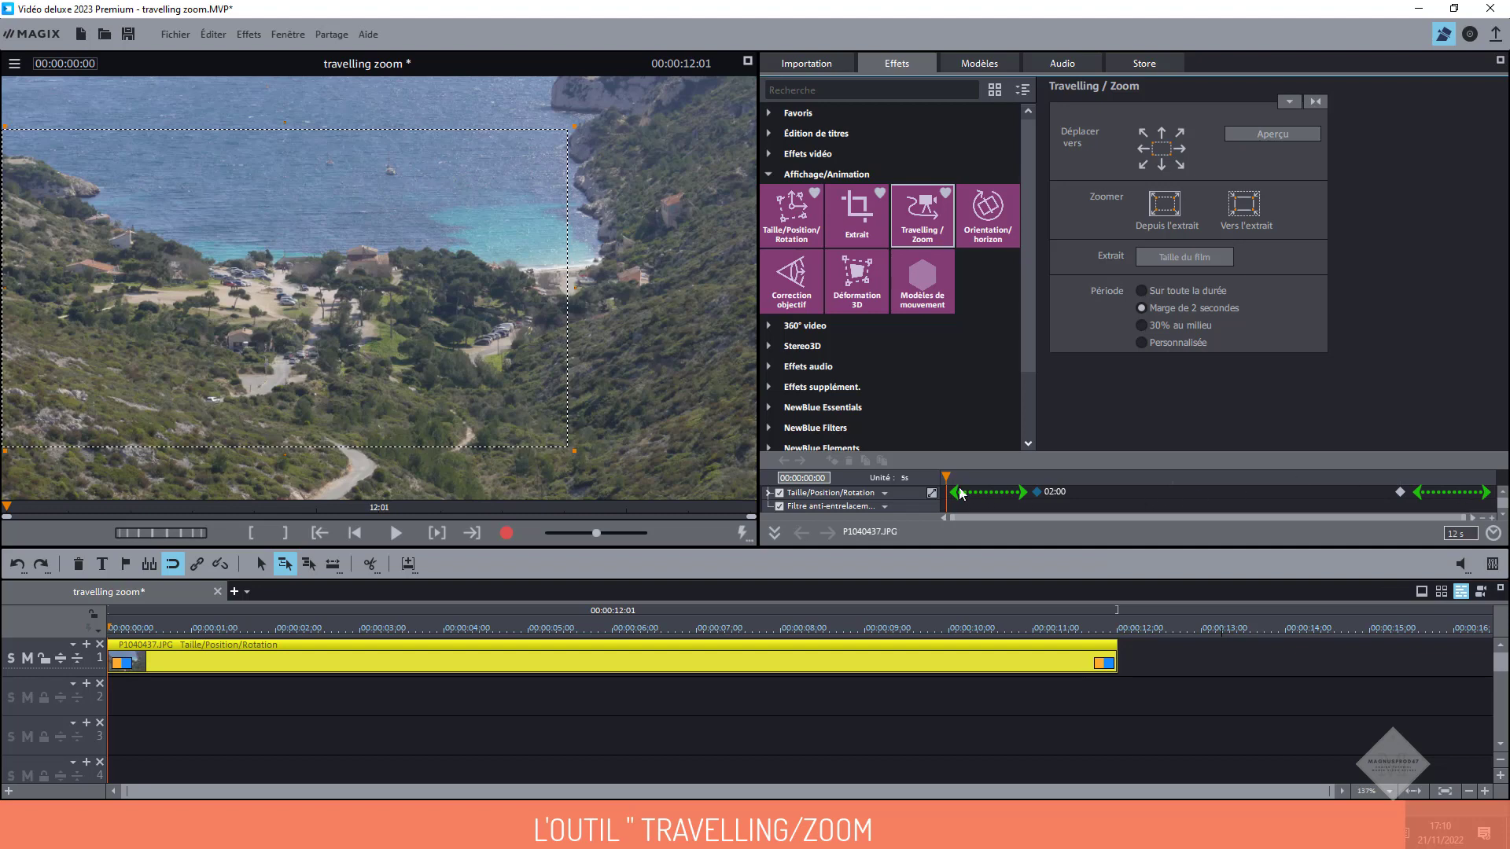
{"action": "left_click", "coordinate": [1037, 481]}
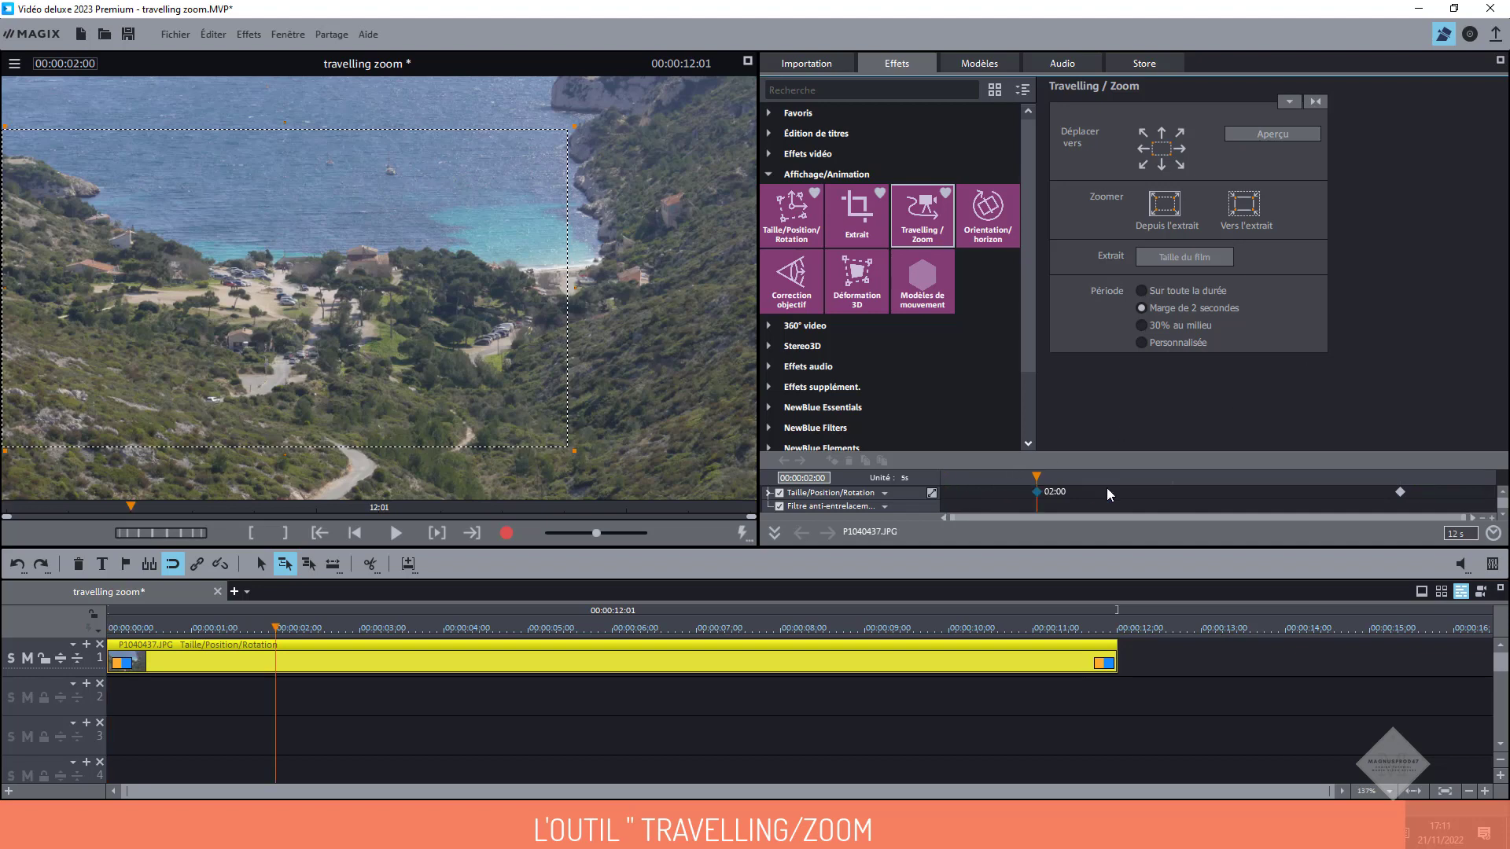
{"action": "left_click", "coordinate": [1398, 481]}
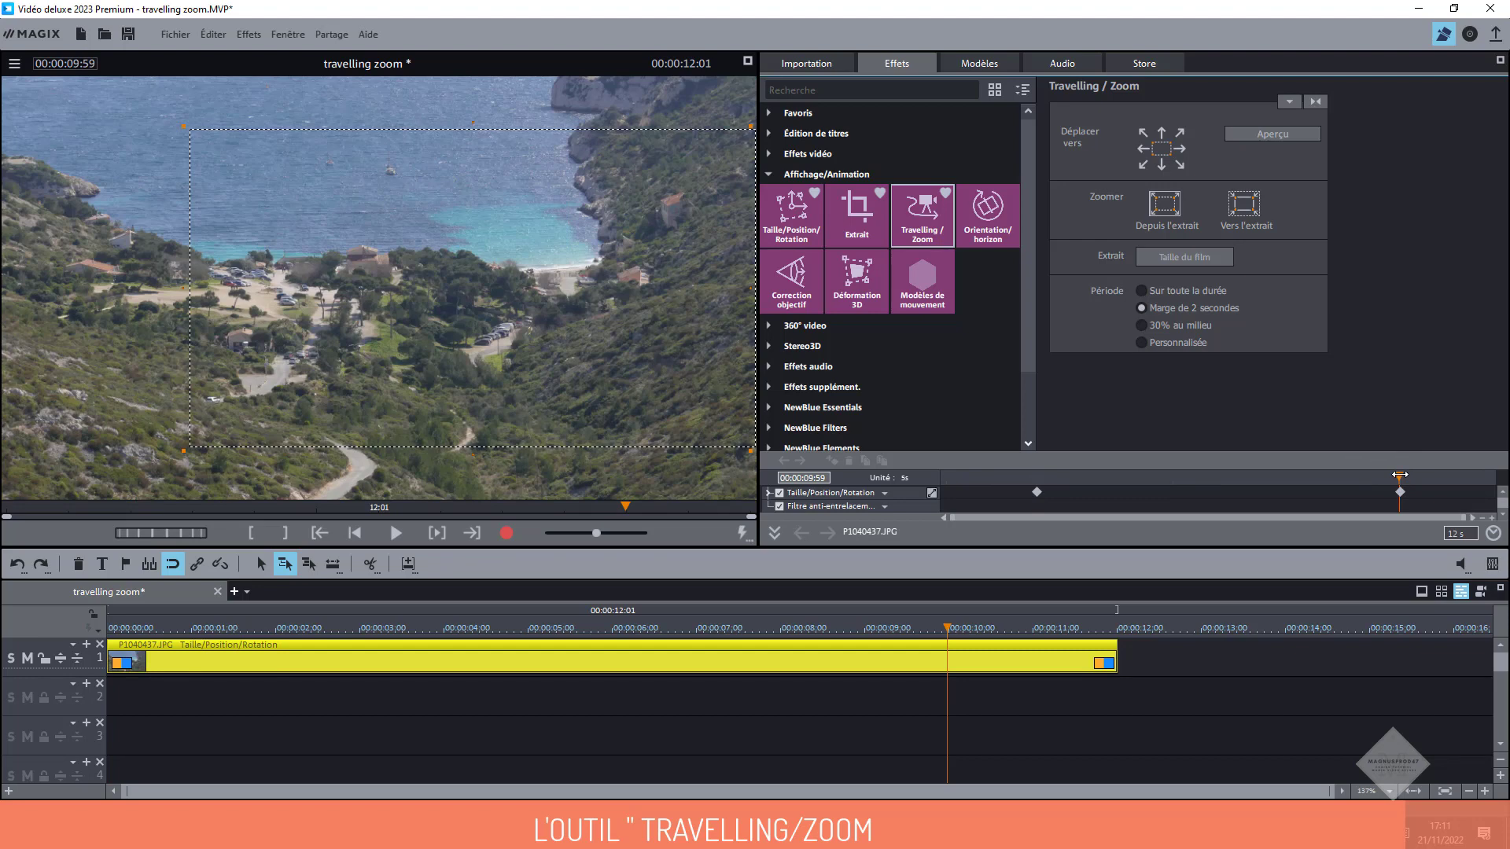
{"action": "left_click", "coordinate": [1400, 477]}
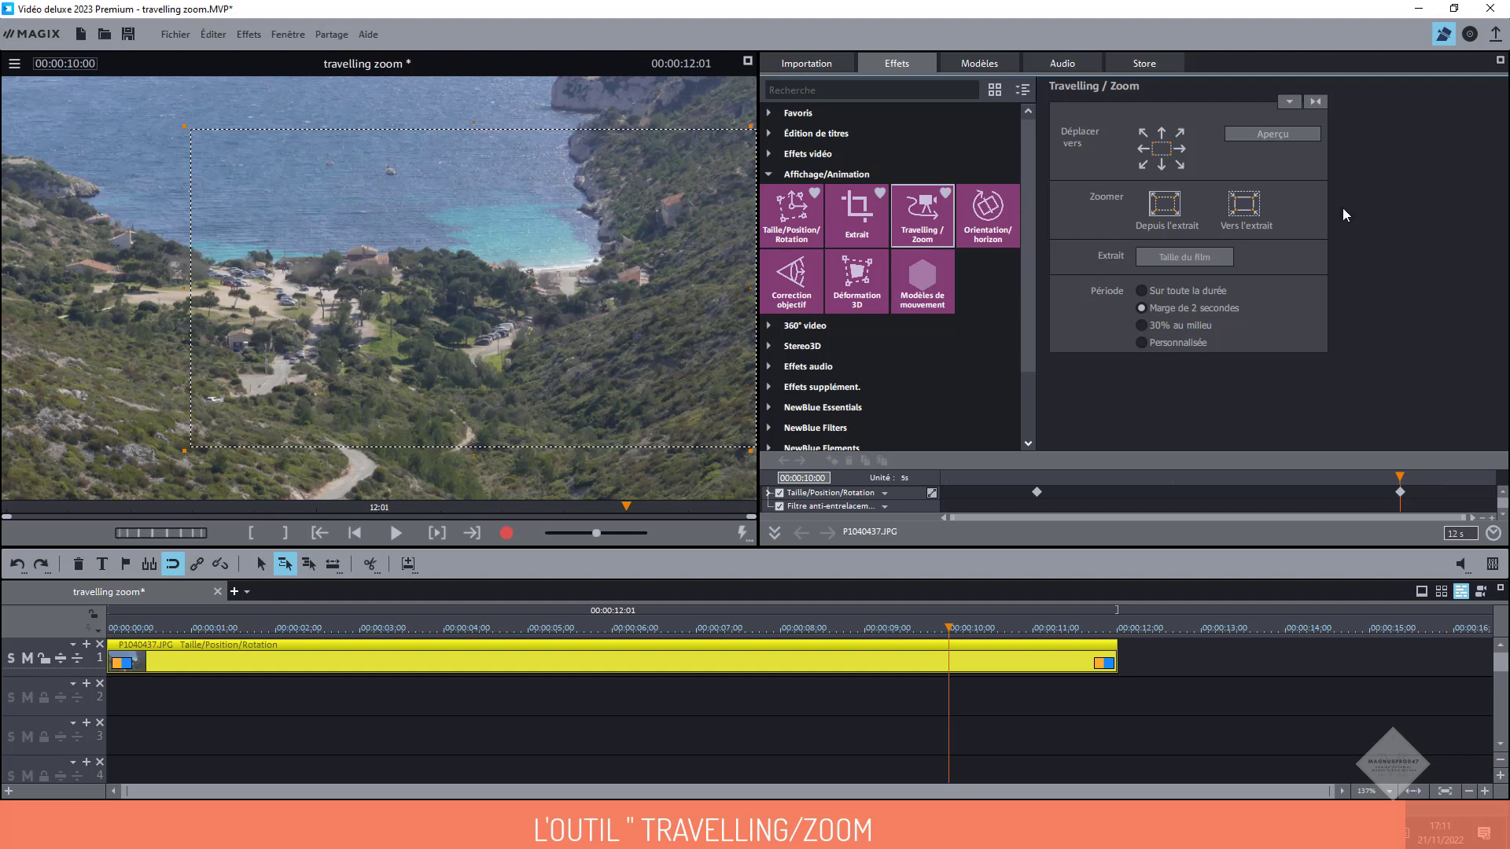
{"action": "left_click", "coordinate": [1316, 101]}
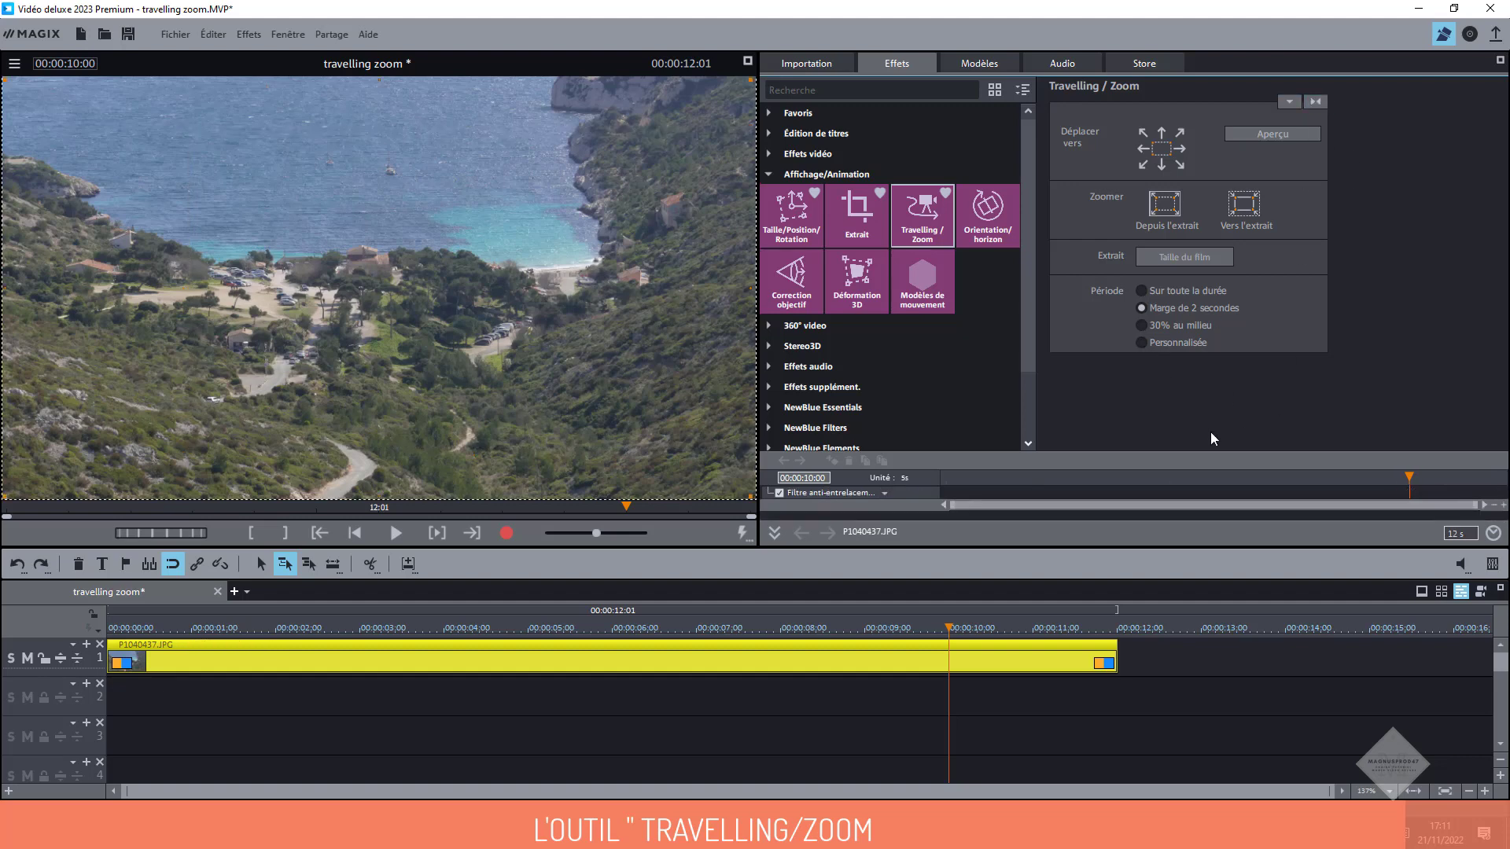
Try the leftward movement with the 30% au milieu period and check the frame along the timeline and at its first keyframe
{"action": "left_click", "coordinate": [1146, 326]}
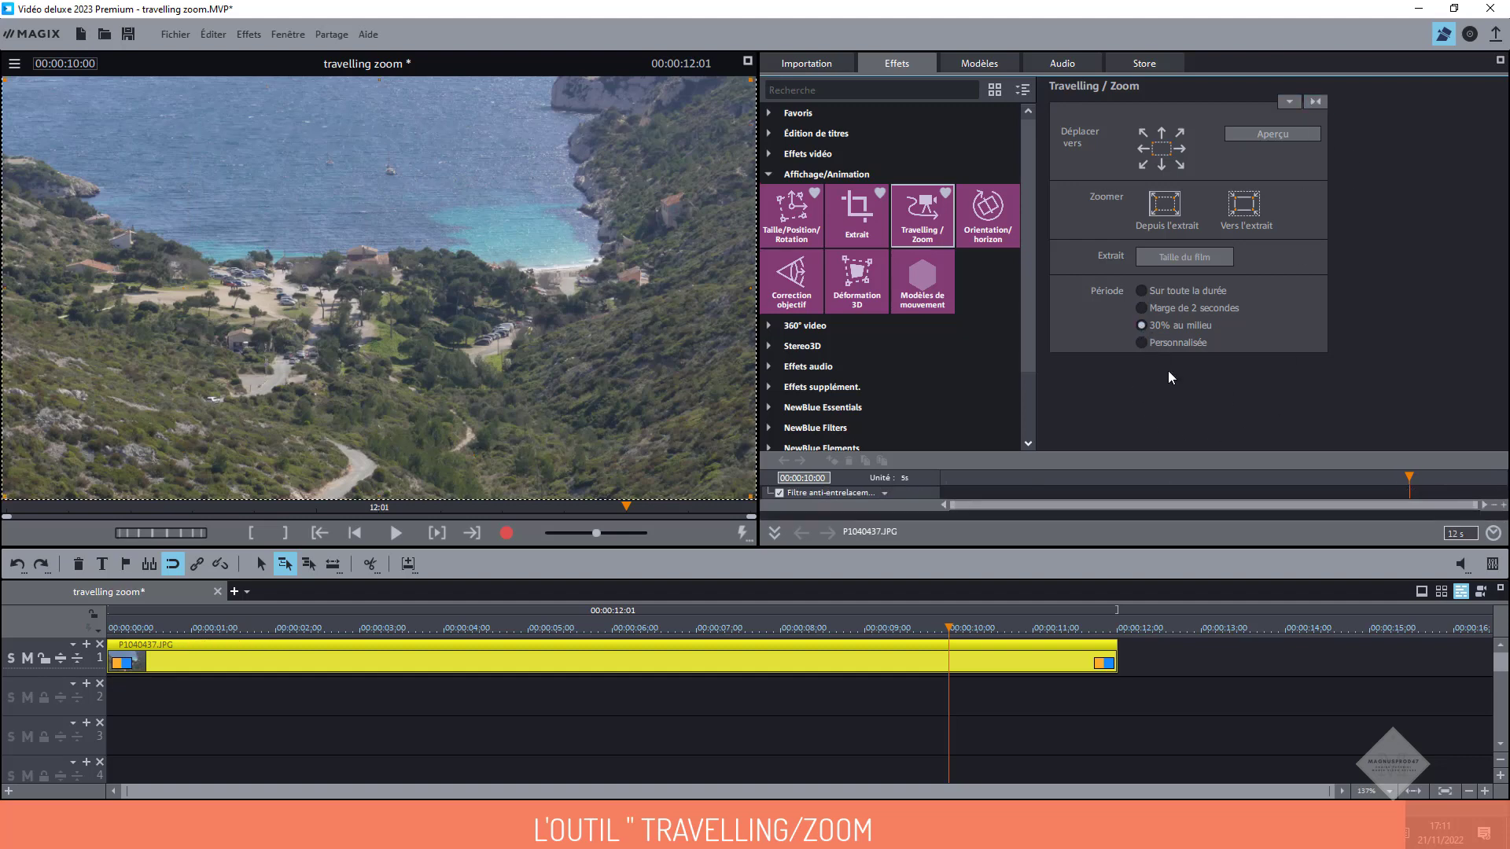
{"action": "left_click", "coordinate": [1144, 150]}
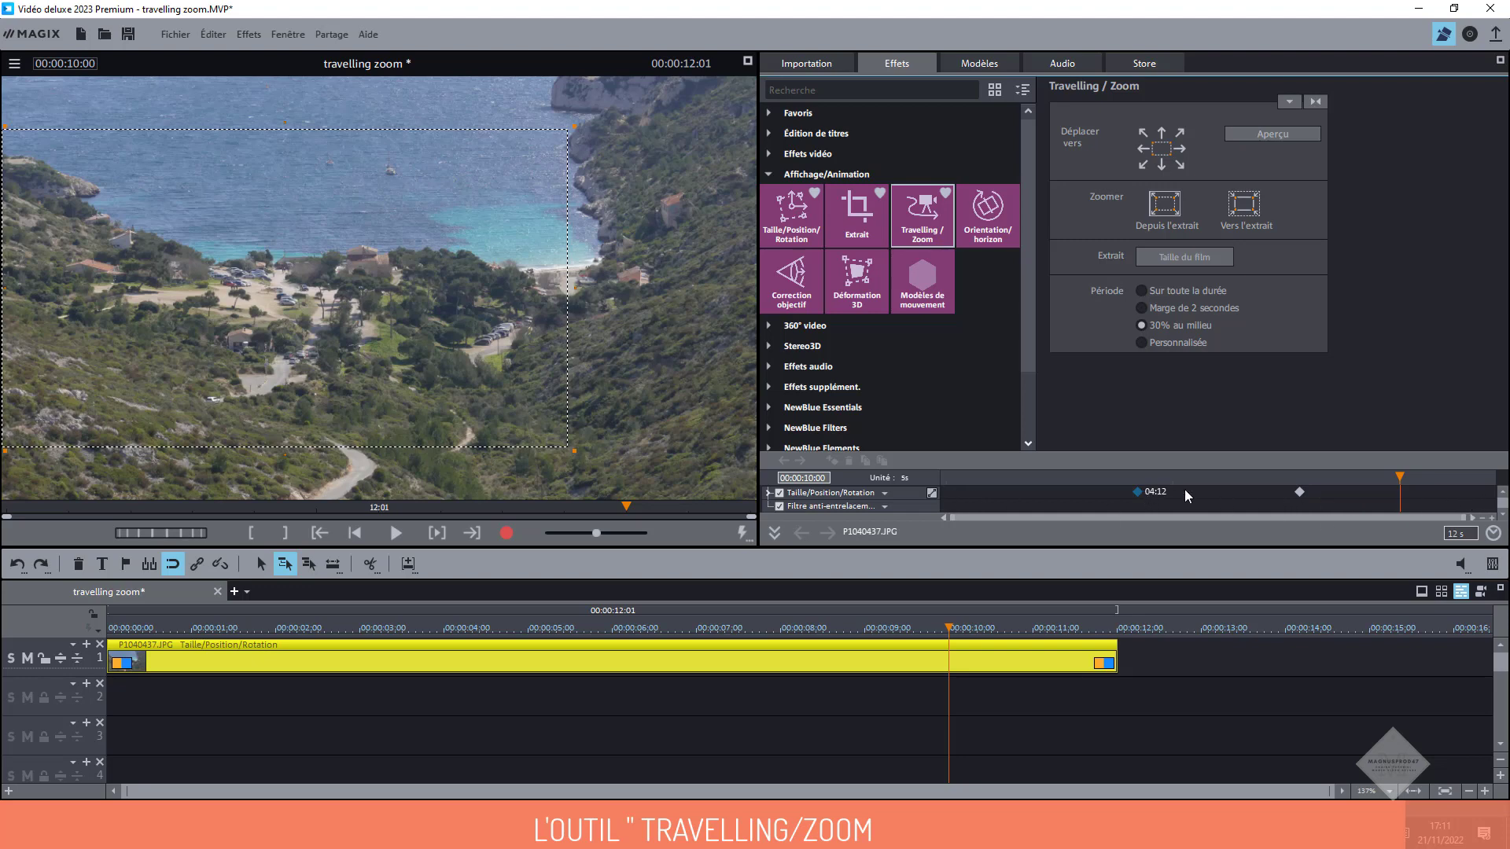
{"action": "left_click", "coordinate": [439, 628]}
{"action": "left_click_drag", "start_coordinate": [439, 628], "coordinate": [802, 628]}
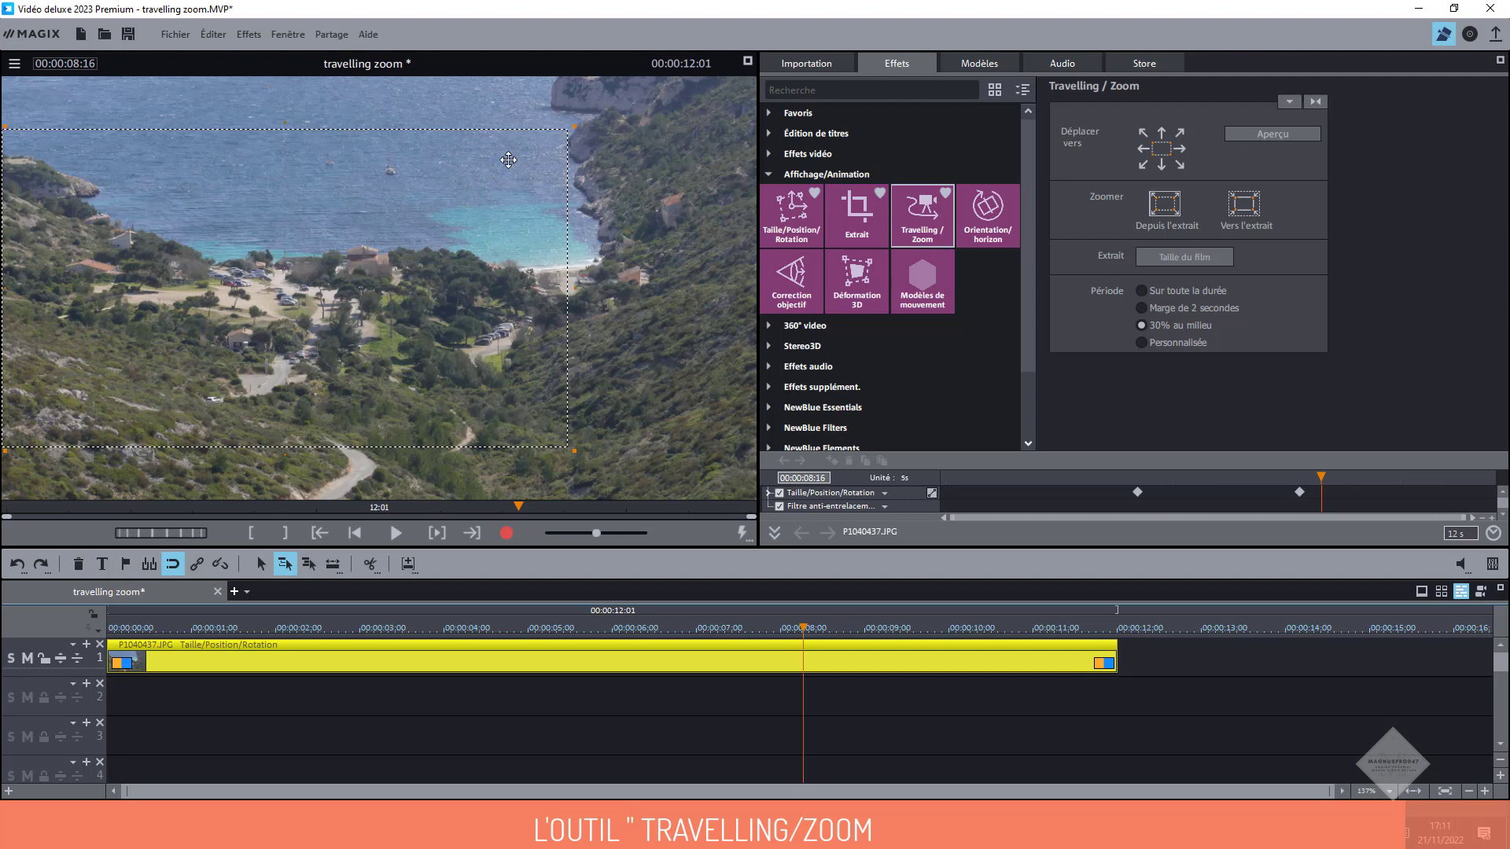
{"action": "left_click", "coordinate": [1137, 492]}
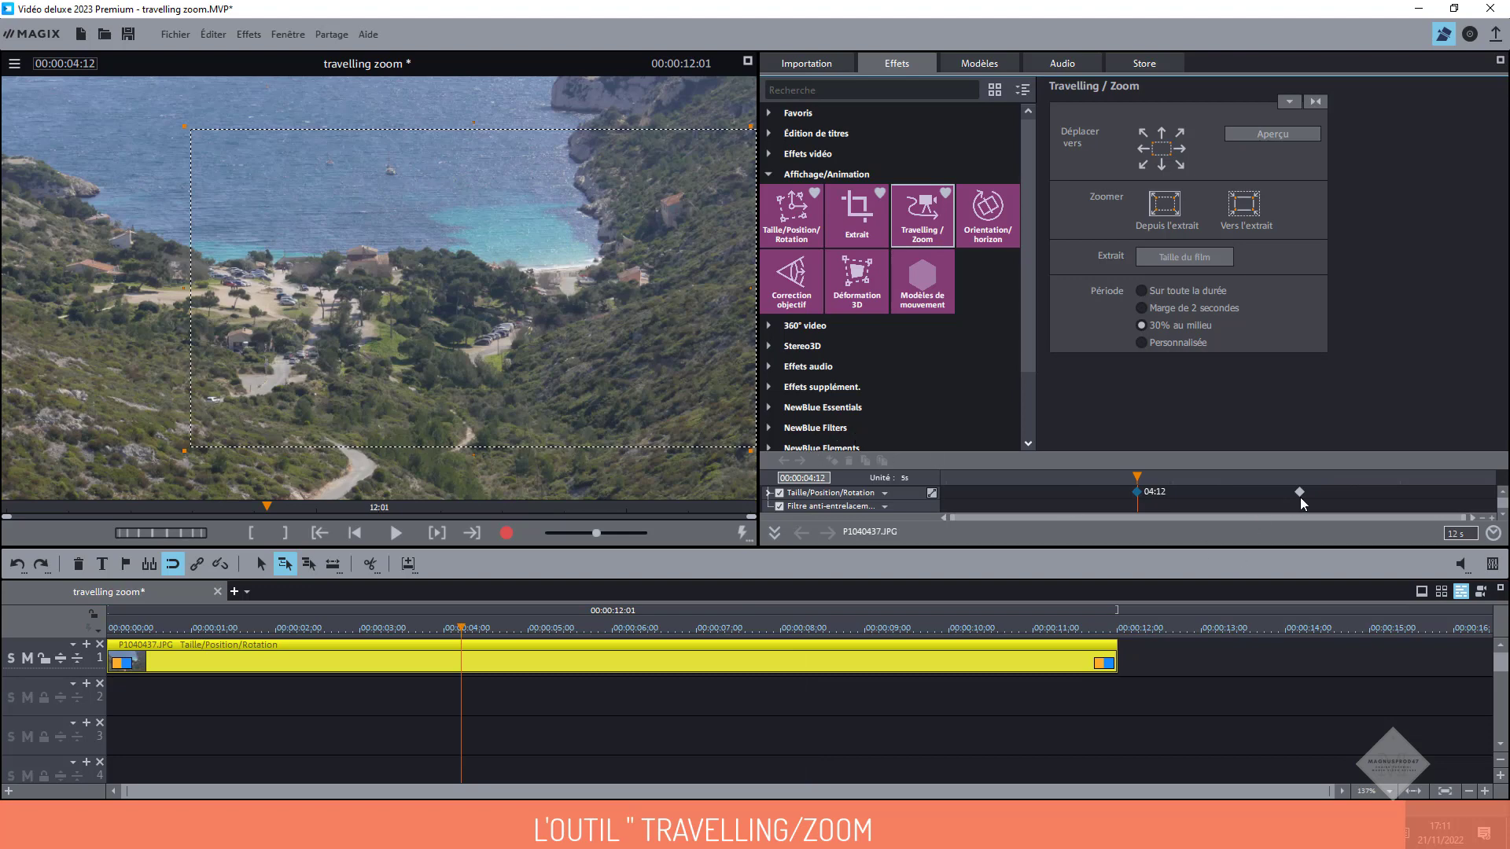
Reset the effect, set the period to Personnalisée, and shrink the frame at the clip's start over the hillside houses beside the car park
{"action": "left_click", "coordinate": [1314, 104]}
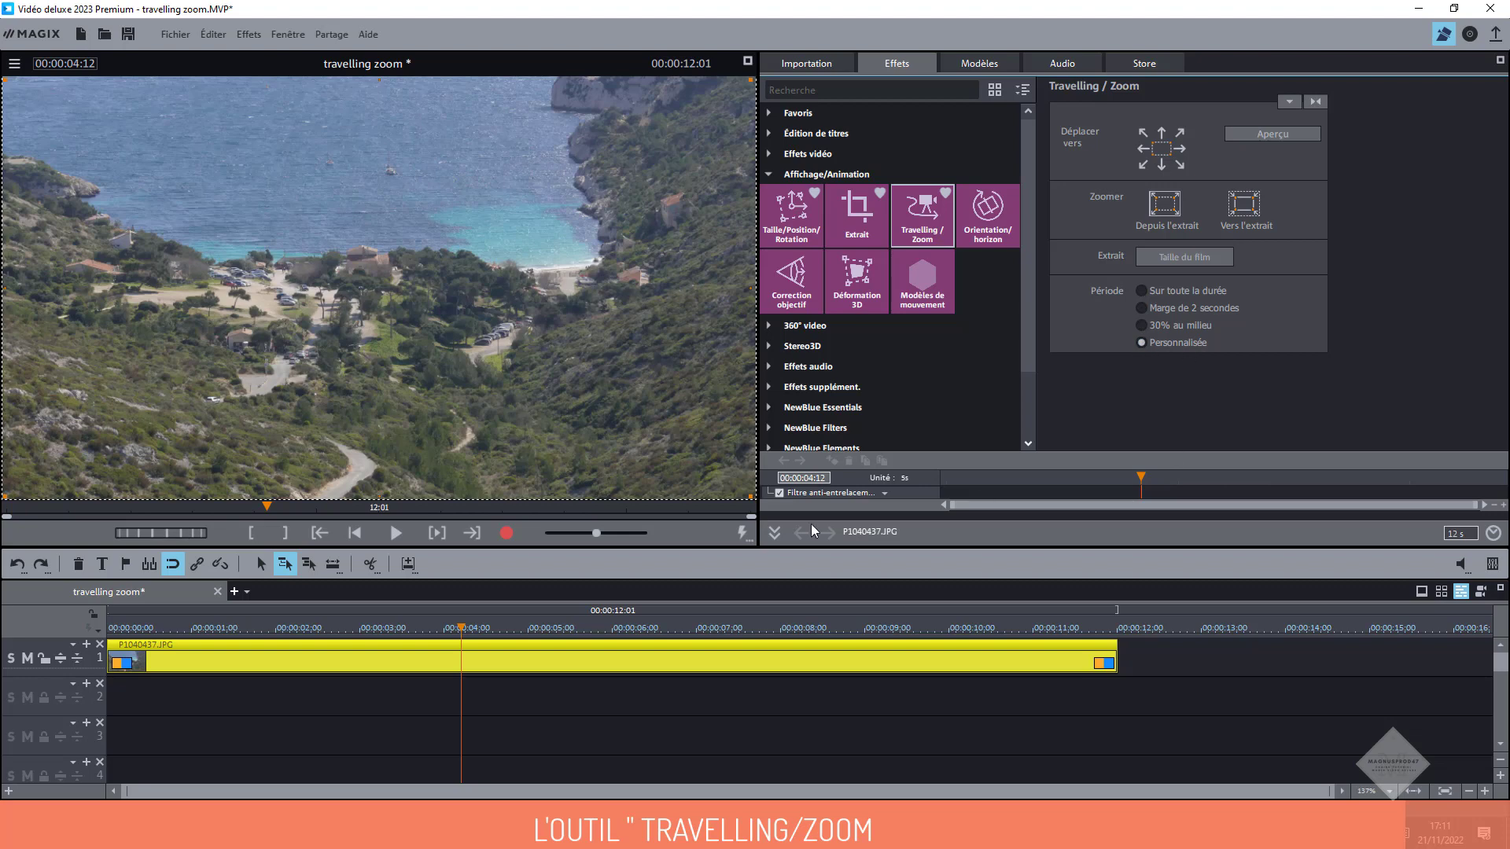
{"action": "left_click_drag", "start_coordinate": [1142, 478], "coordinate": [932, 501]}
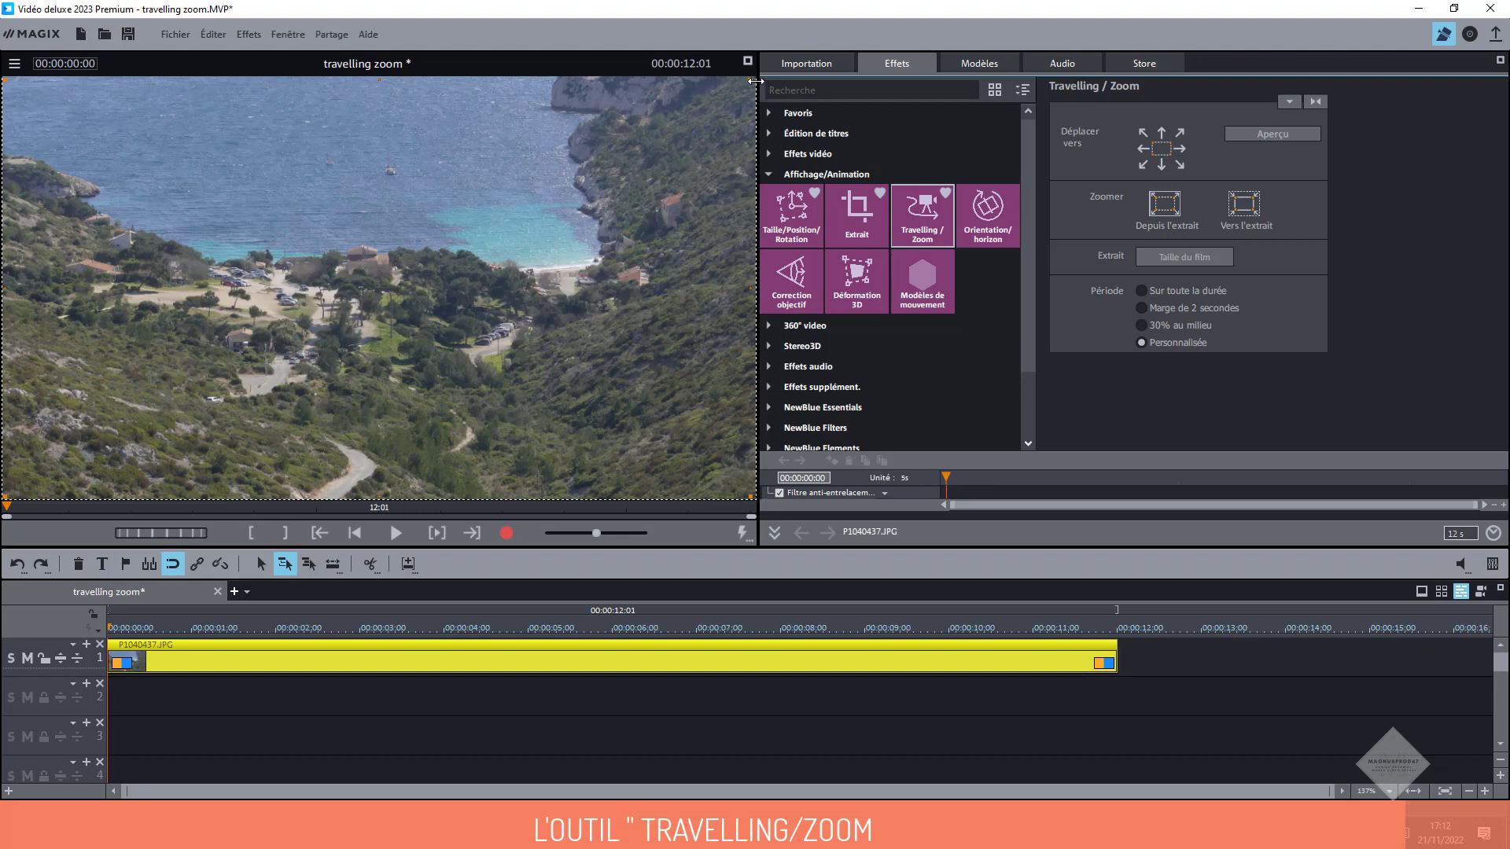
{"action": "left_click_drag", "start_coordinate": [754, 81], "coordinate": [219, 318]}
{"action": "left_click_drag", "start_coordinate": [262, 381], "coordinate": [263, 221]}
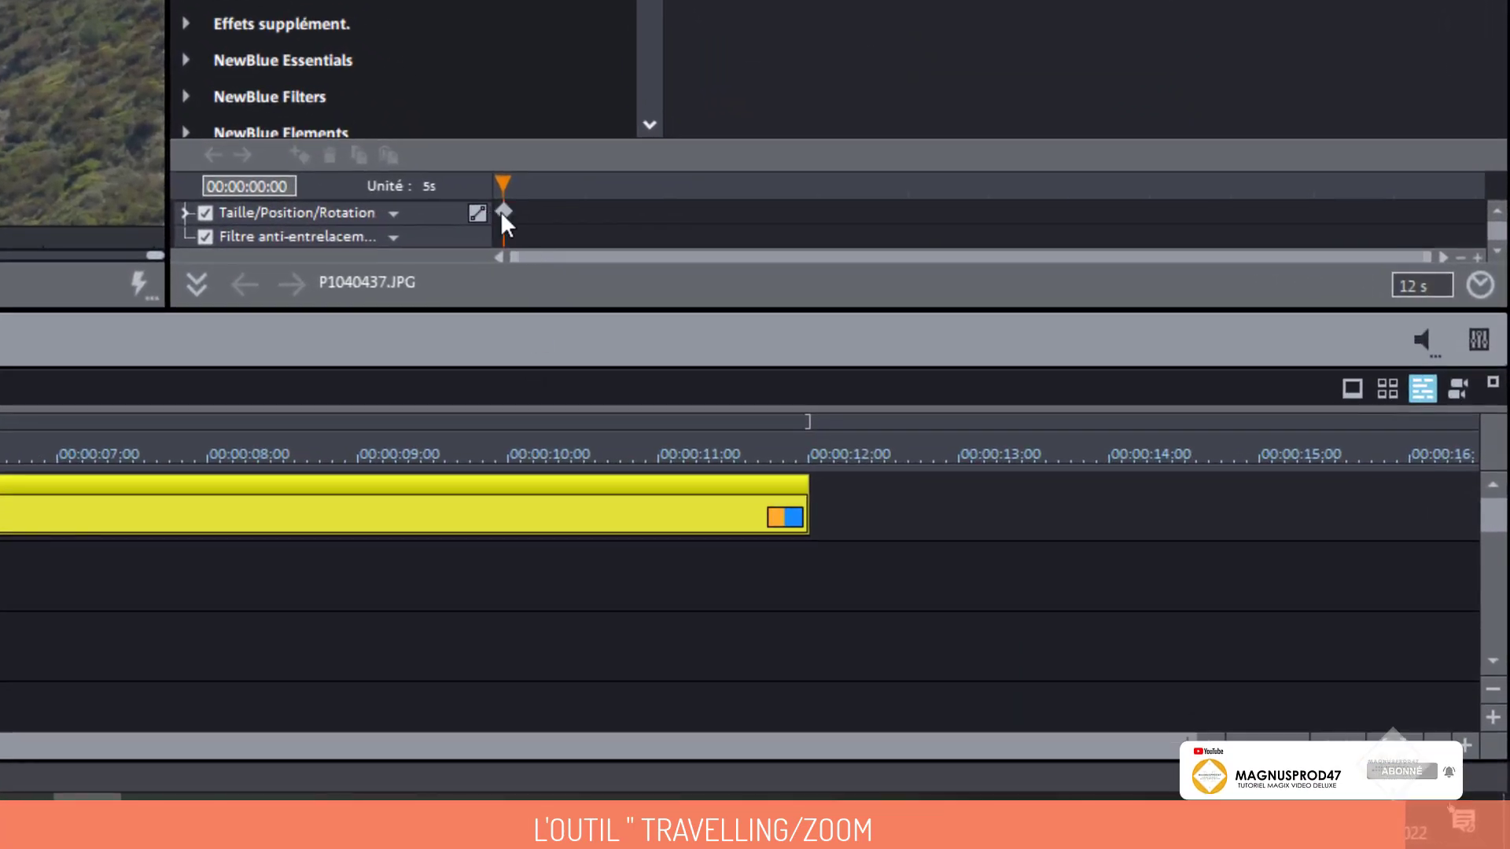
Duplicate the start keyframe of Taille/Position/Rotation at 00:00:03:57 so the same framing is held
{"action": "left_click", "coordinate": [296, 210]}
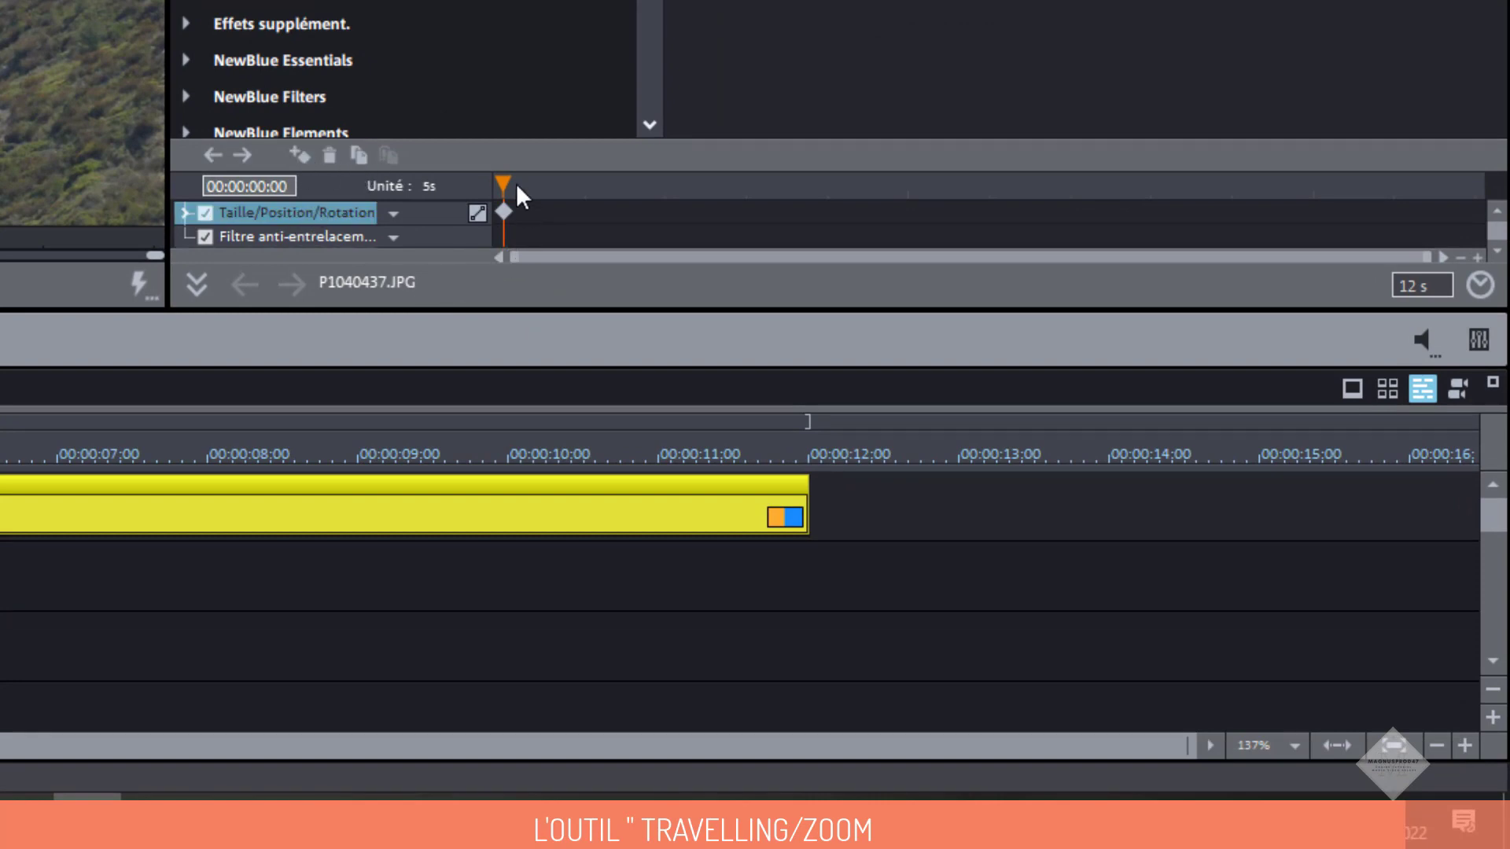
{"action": "left_click_drag", "start_coordinate": [516, 182], "coordinate": [747, 207]}
{"action": "left_click", "coordinate": [503, 210]}
{"action": "left_click", "coordinate": [825, 198]}
{"action": "left_click", "coordinate": [366, 149]}
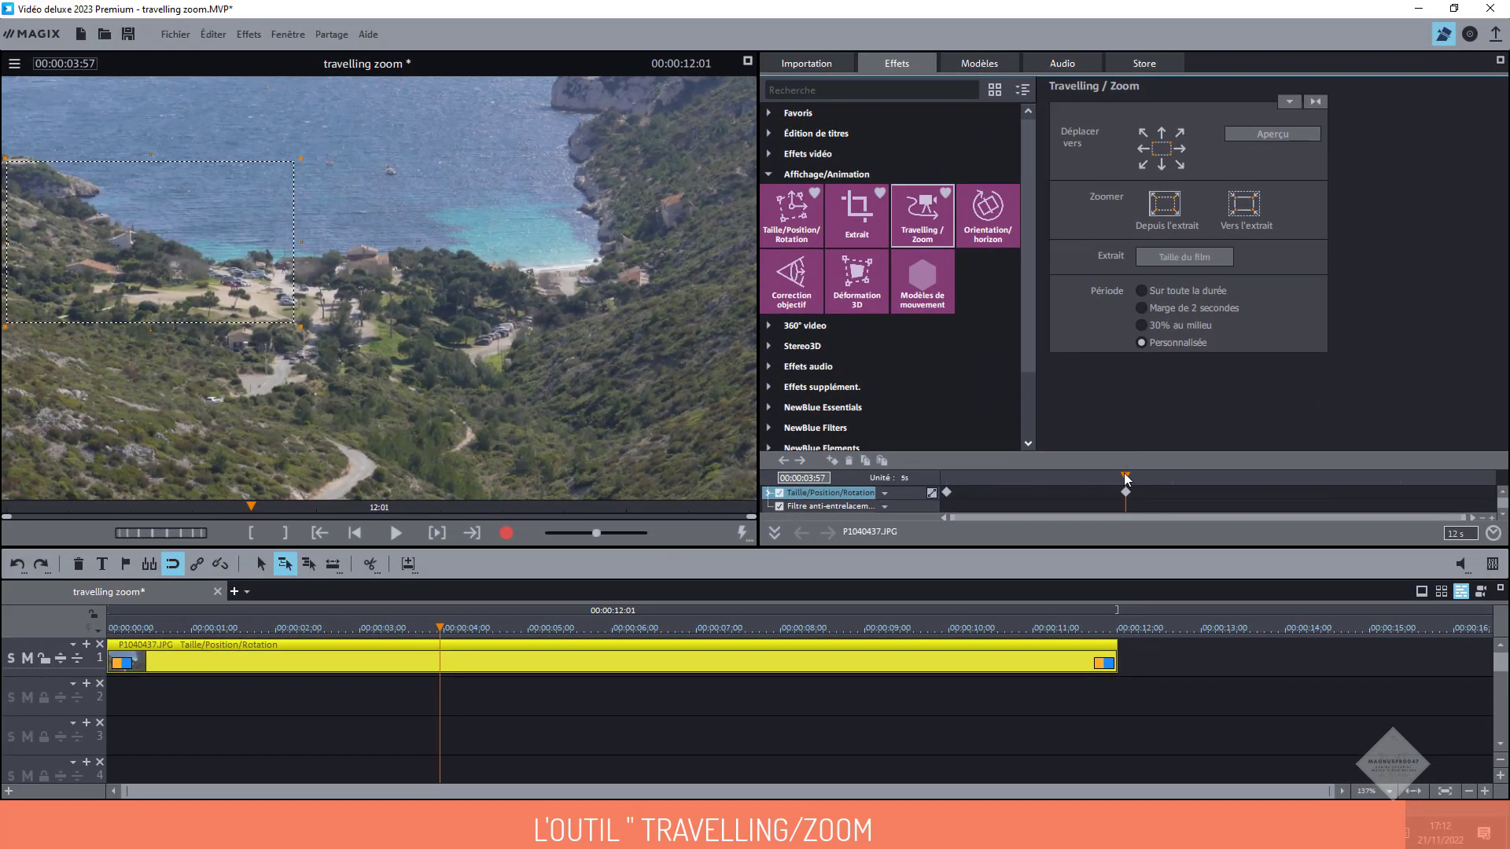
Preview the held framing from the start, and move the second keyframe to 01:58
{"action": "left_click_drag", "start_coordinate": [421, 627], "coordinate": [108, 627]}
{"action": "left_click", "coordinate": [395, 531]}
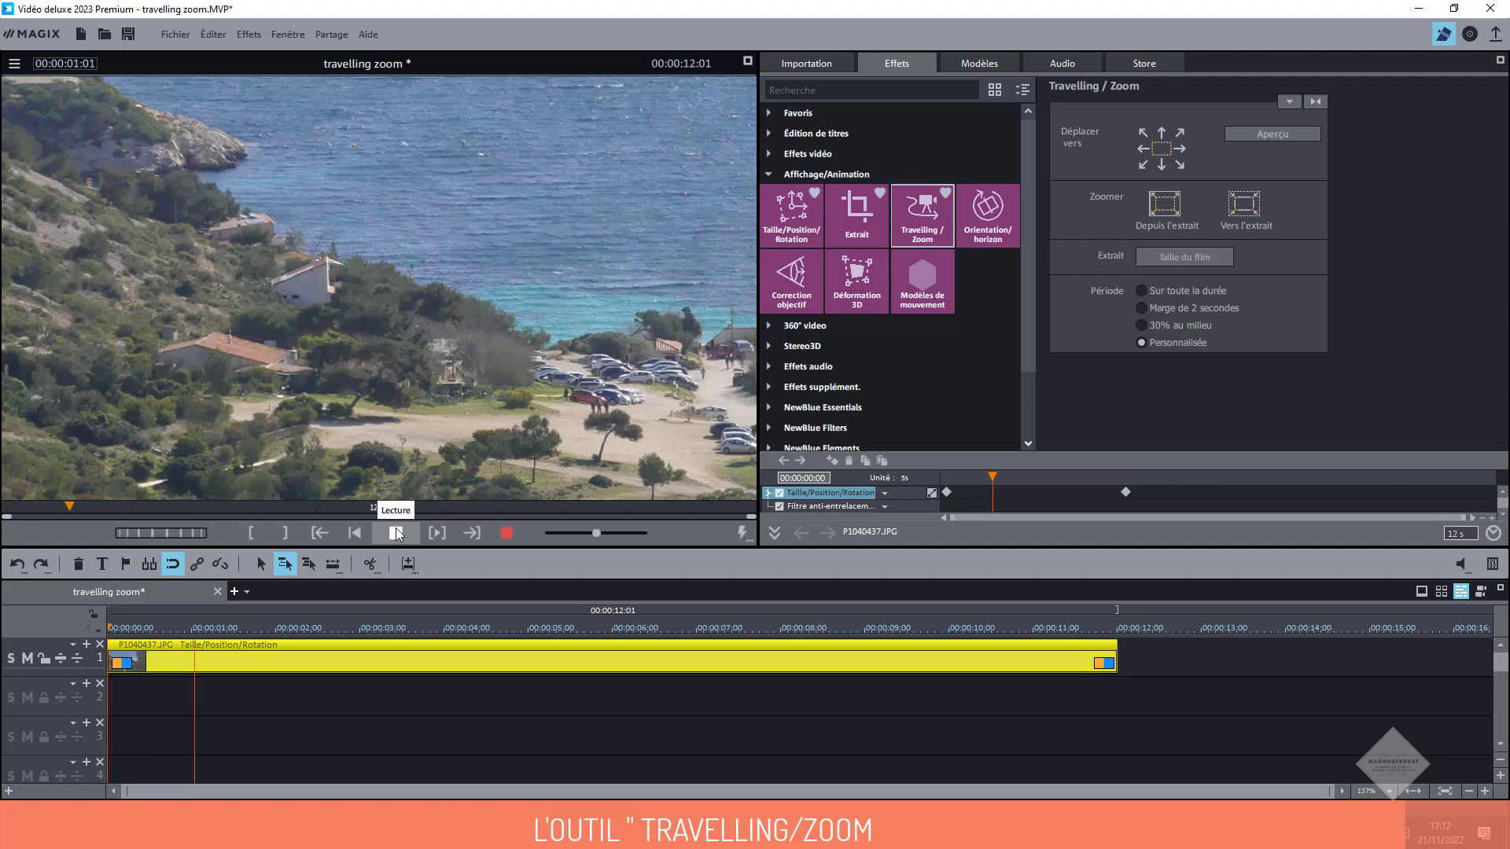
{"action": "left_click", "coordinate": [396, 530]}
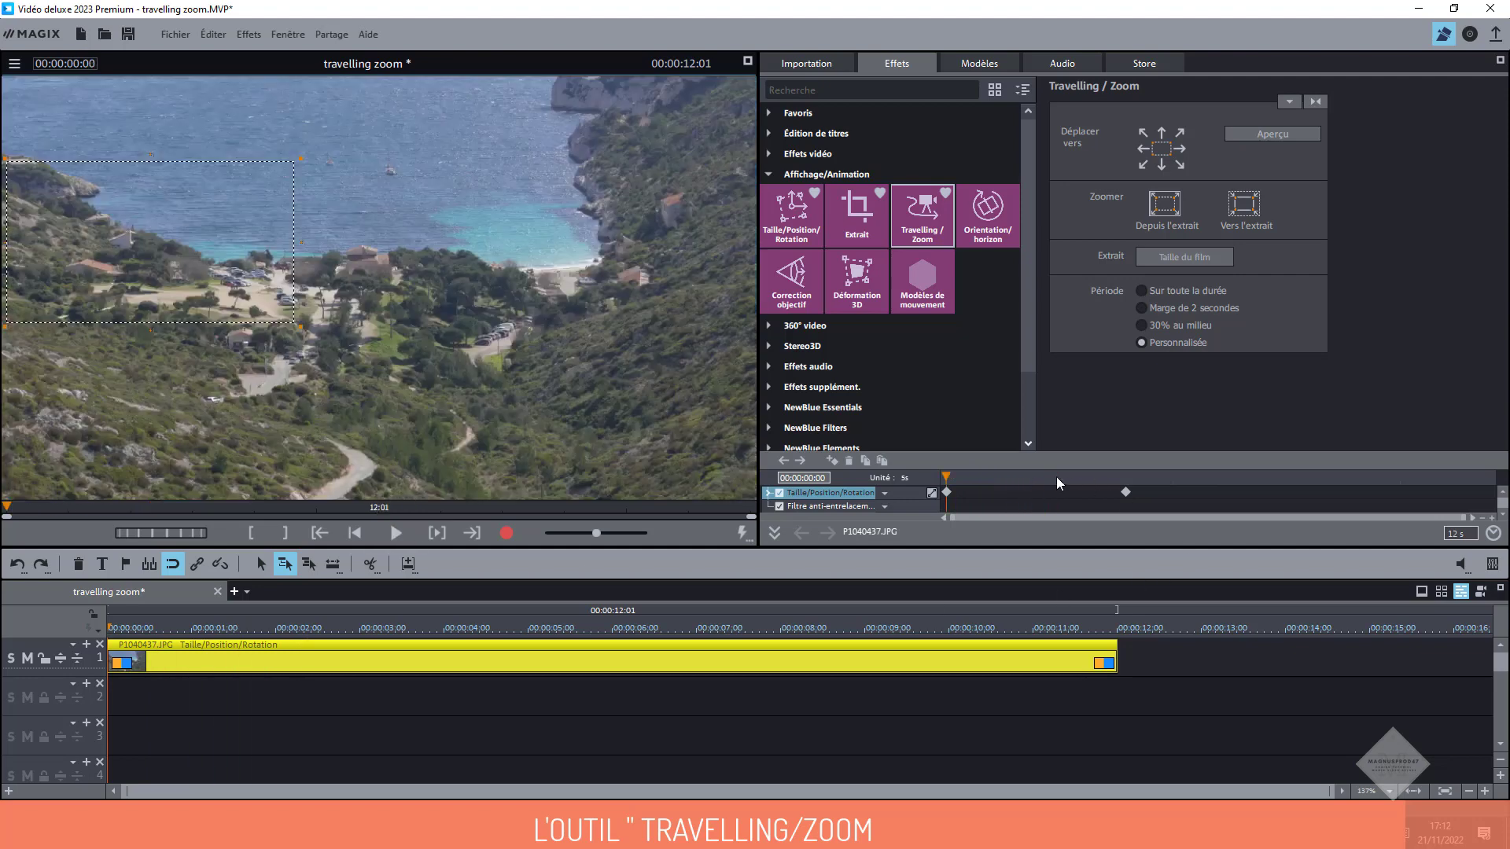
{"action": "left_click", "coordinate": [1037, 484]}
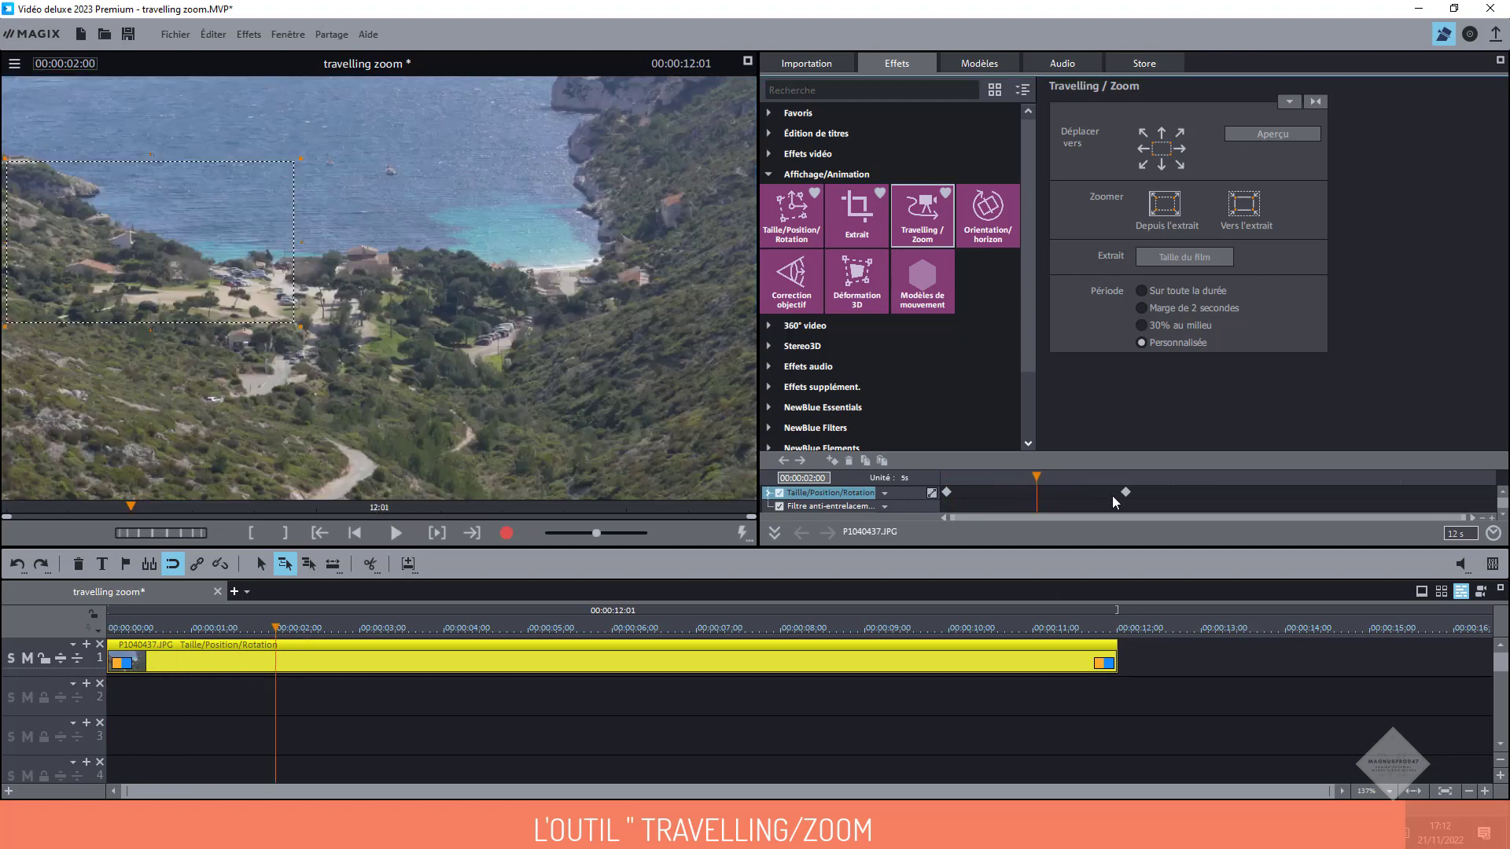
{"action": "left_click_drag", "start_coordinate": [1125, 493], "coordinate": [1035, 492]}
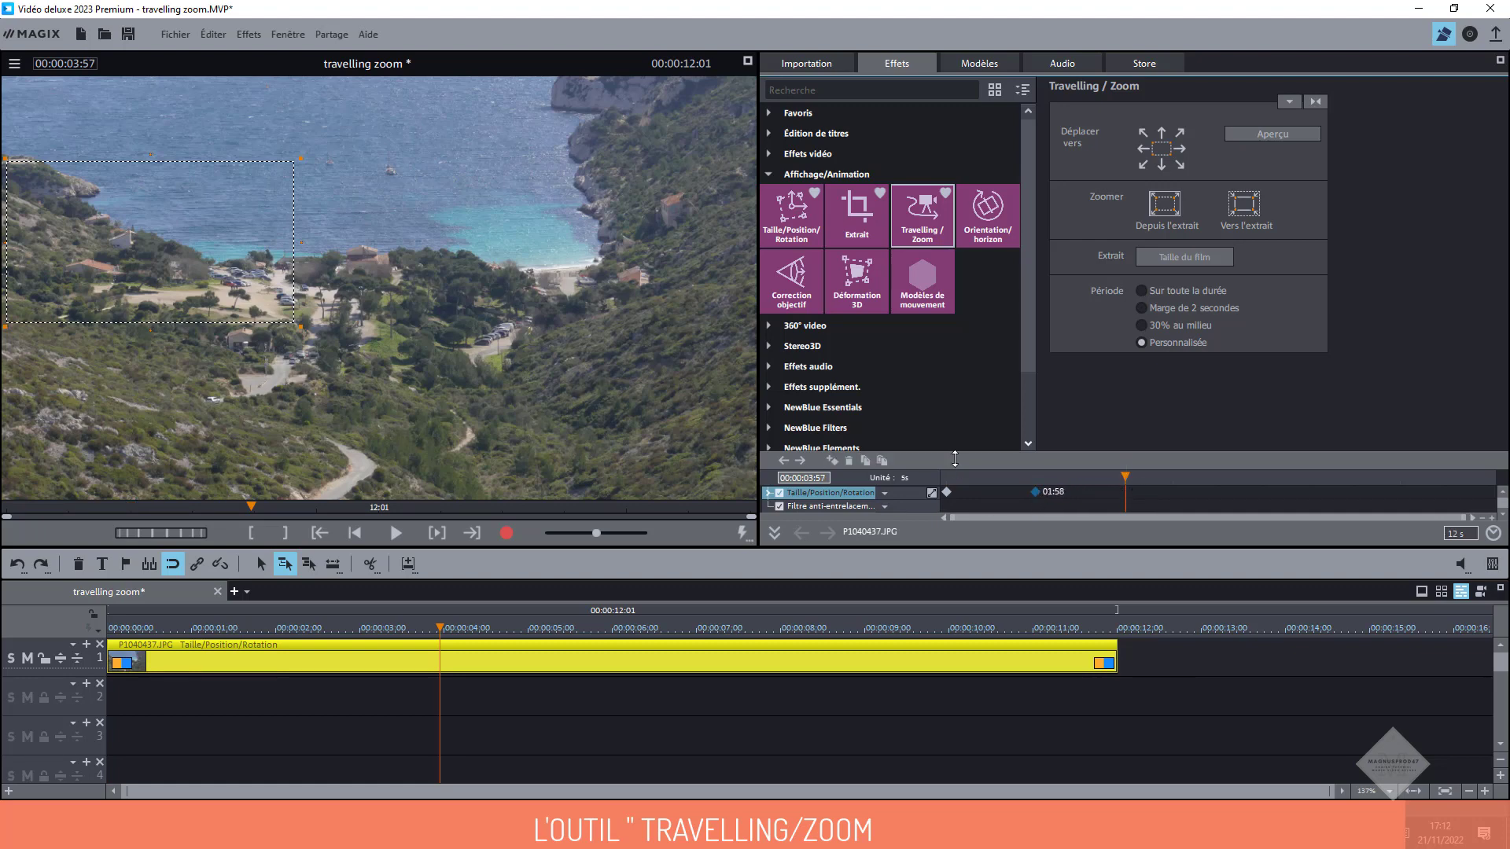
At 00:00:03:57, move the frame over the sea and shrink it tightly around the boat
{"action": "left_click_drag", "start_coordinate": [176, 228], "coordinate": [369, 176]}
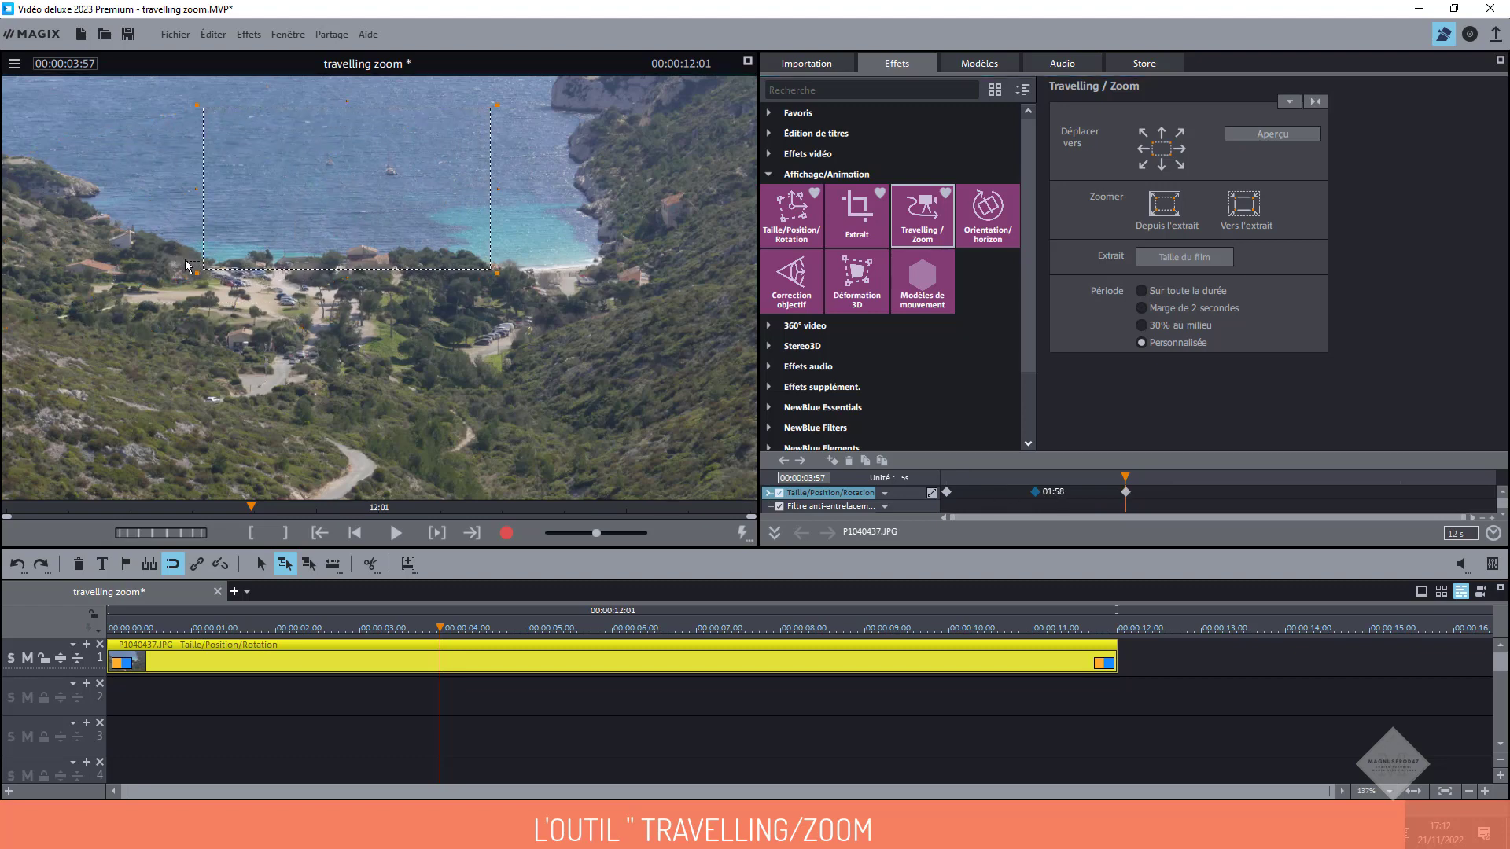
{"action": "left_click_drag", "start_coordinate": [197, 273], "coordinate": [279, 227]}
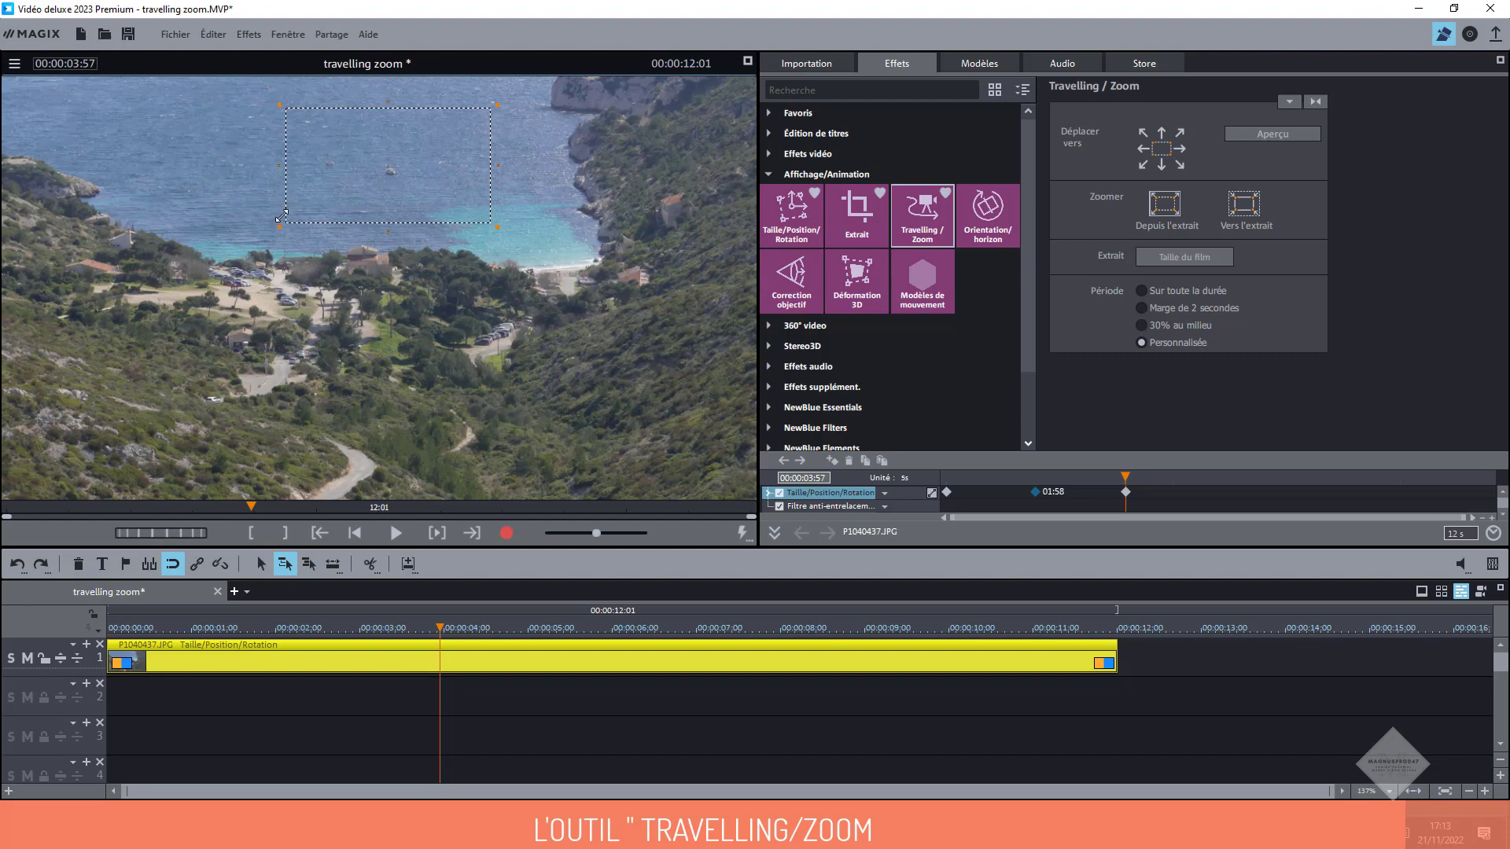
{"action": "left_click_drag", "start_coordinate": [497, 105], "coordinate": [464, 124]}
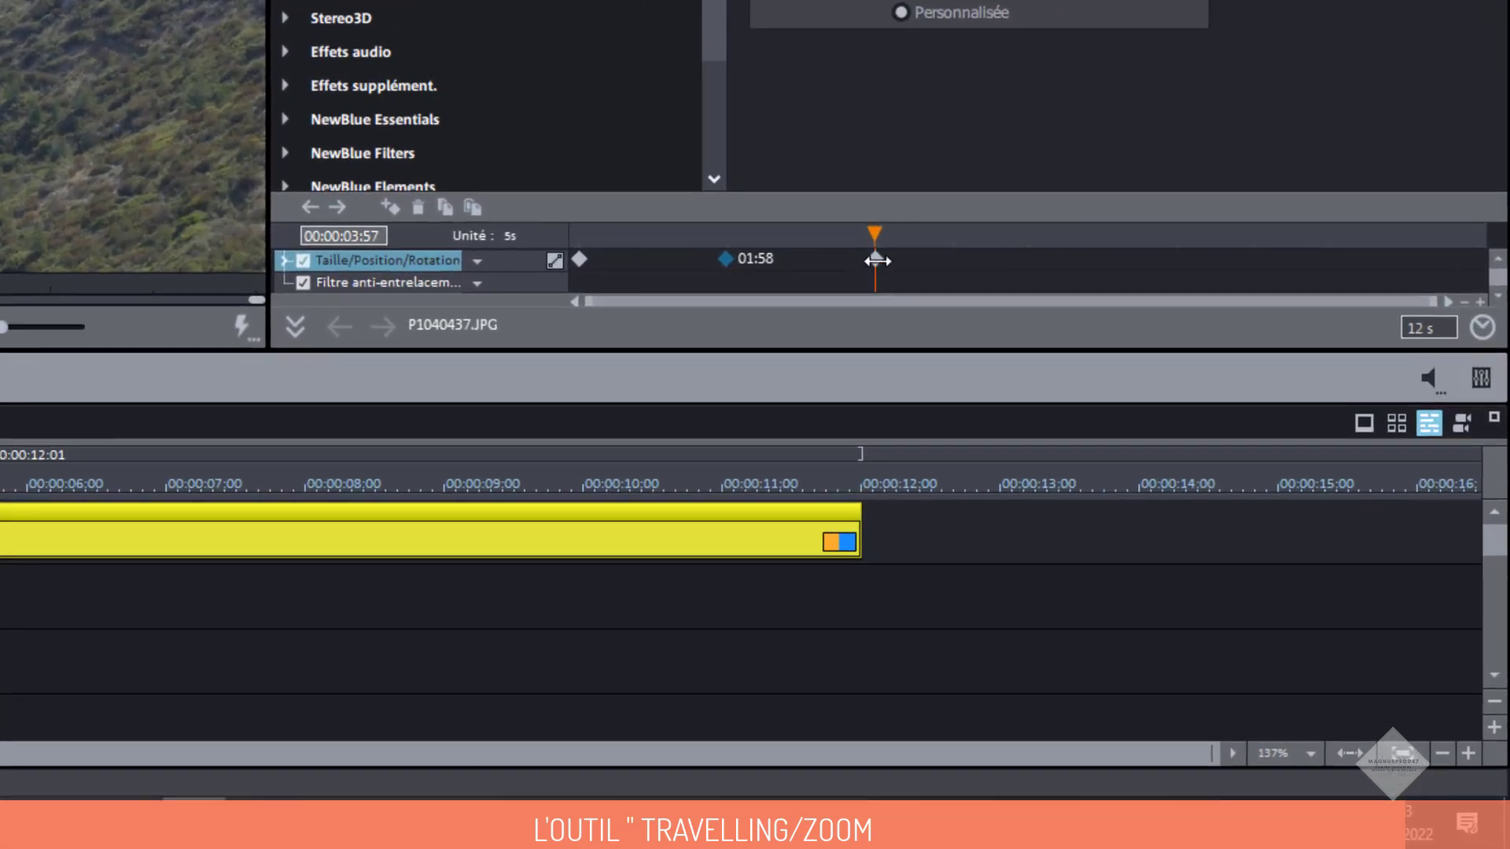
Copy the boat framing's keyframe from 00:00:03:57 to 00:00:06:01 so the frame holds on the boat
{"action": "left_click", "coordinate": [1125, 491]}
{"action": "left_click", "coordinate": [1030, 247]}
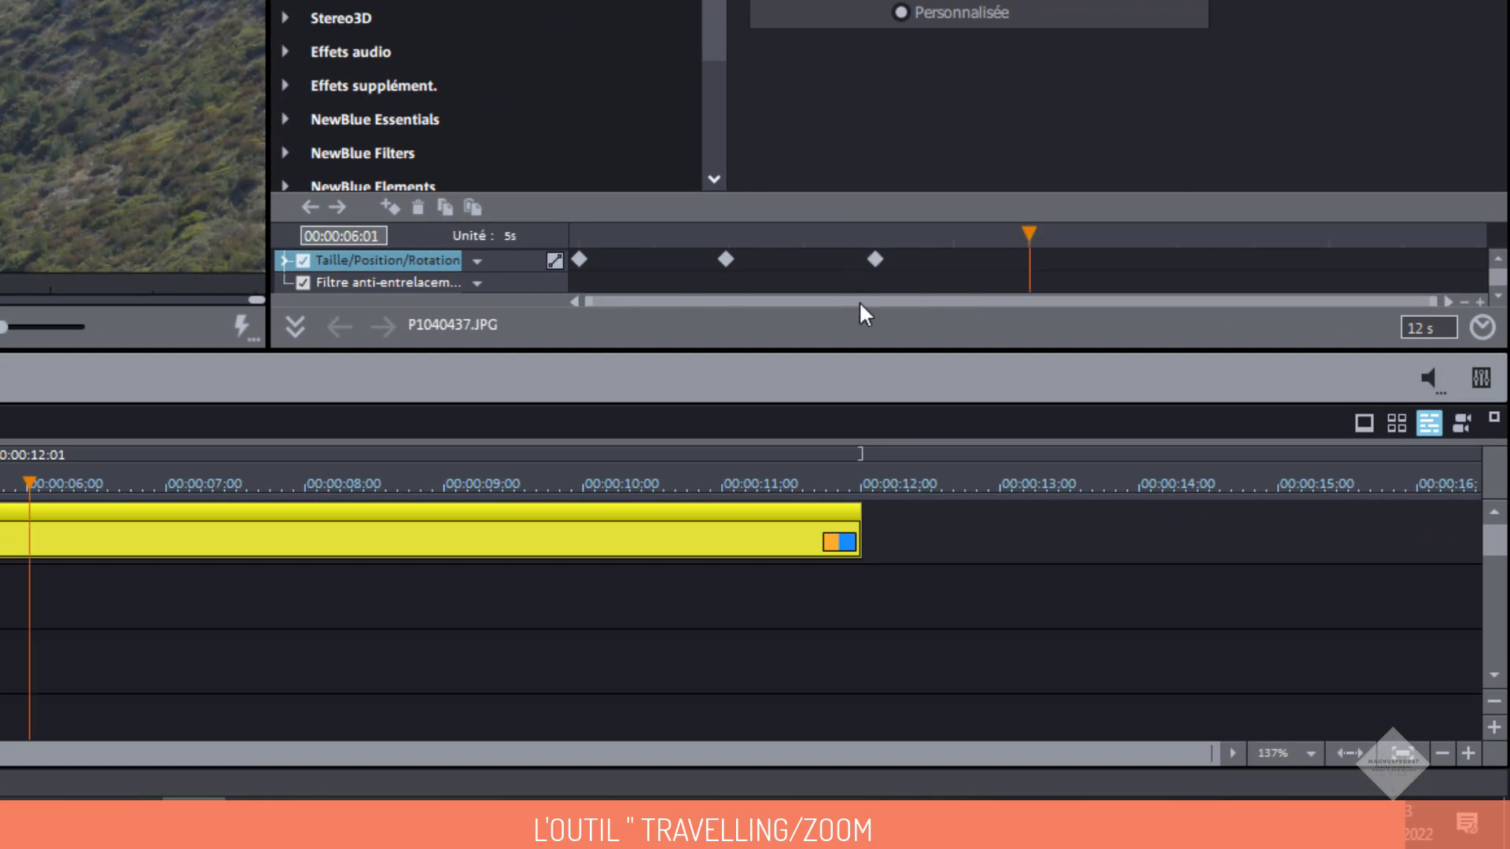
{"action": "left_click", "coordinate": [472, 206]}
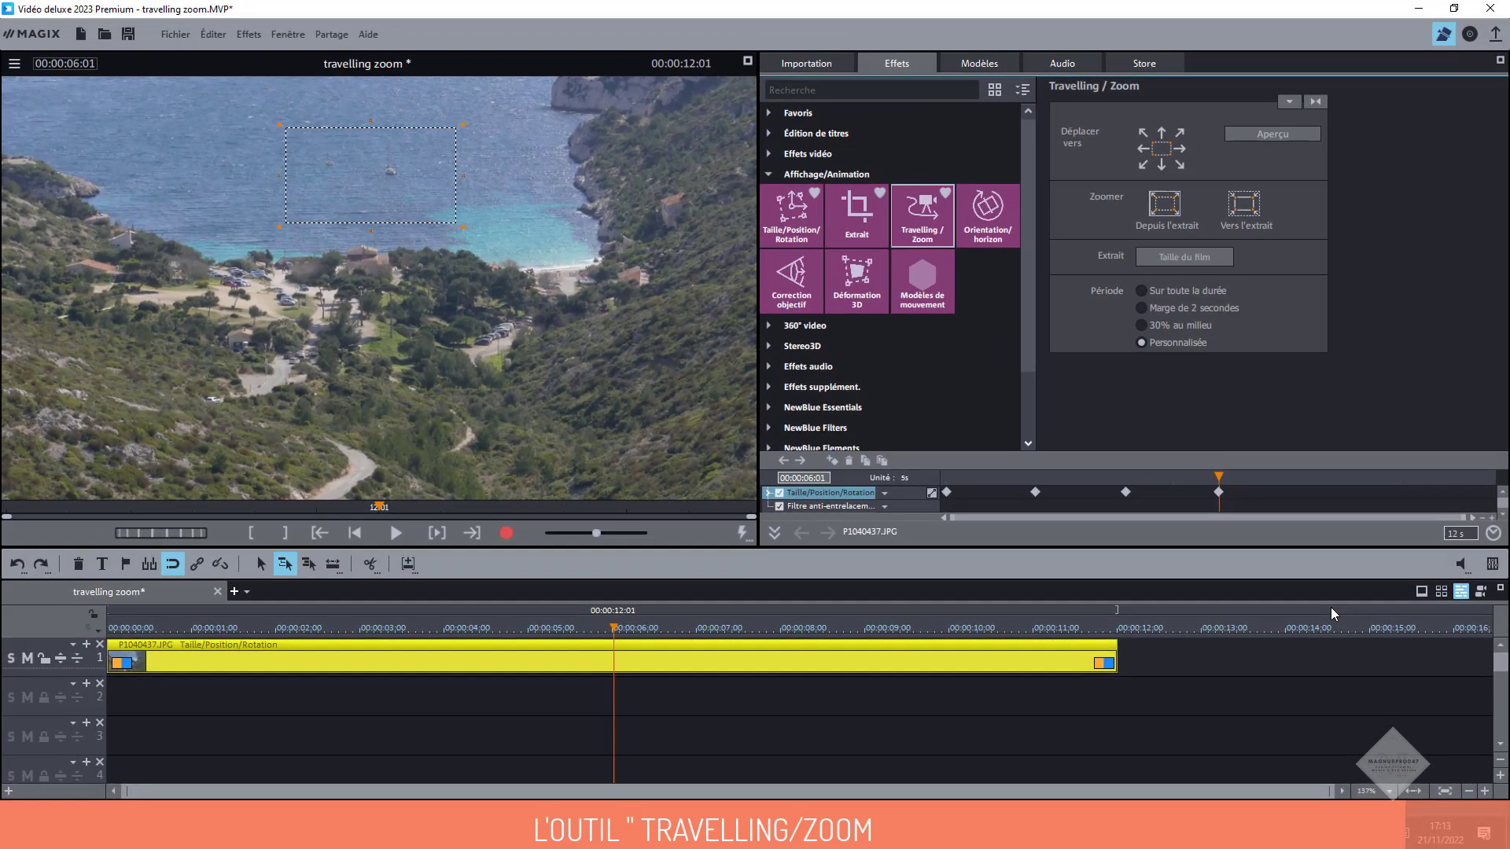
At 00:00:08:04, move the frame over the beach, and copy that keyframe to 00:00:10:00 to hold the framing
{"action": "left_click_drag", "start_coordinate": [1218, 479], "coordinate": [1311, 485]}
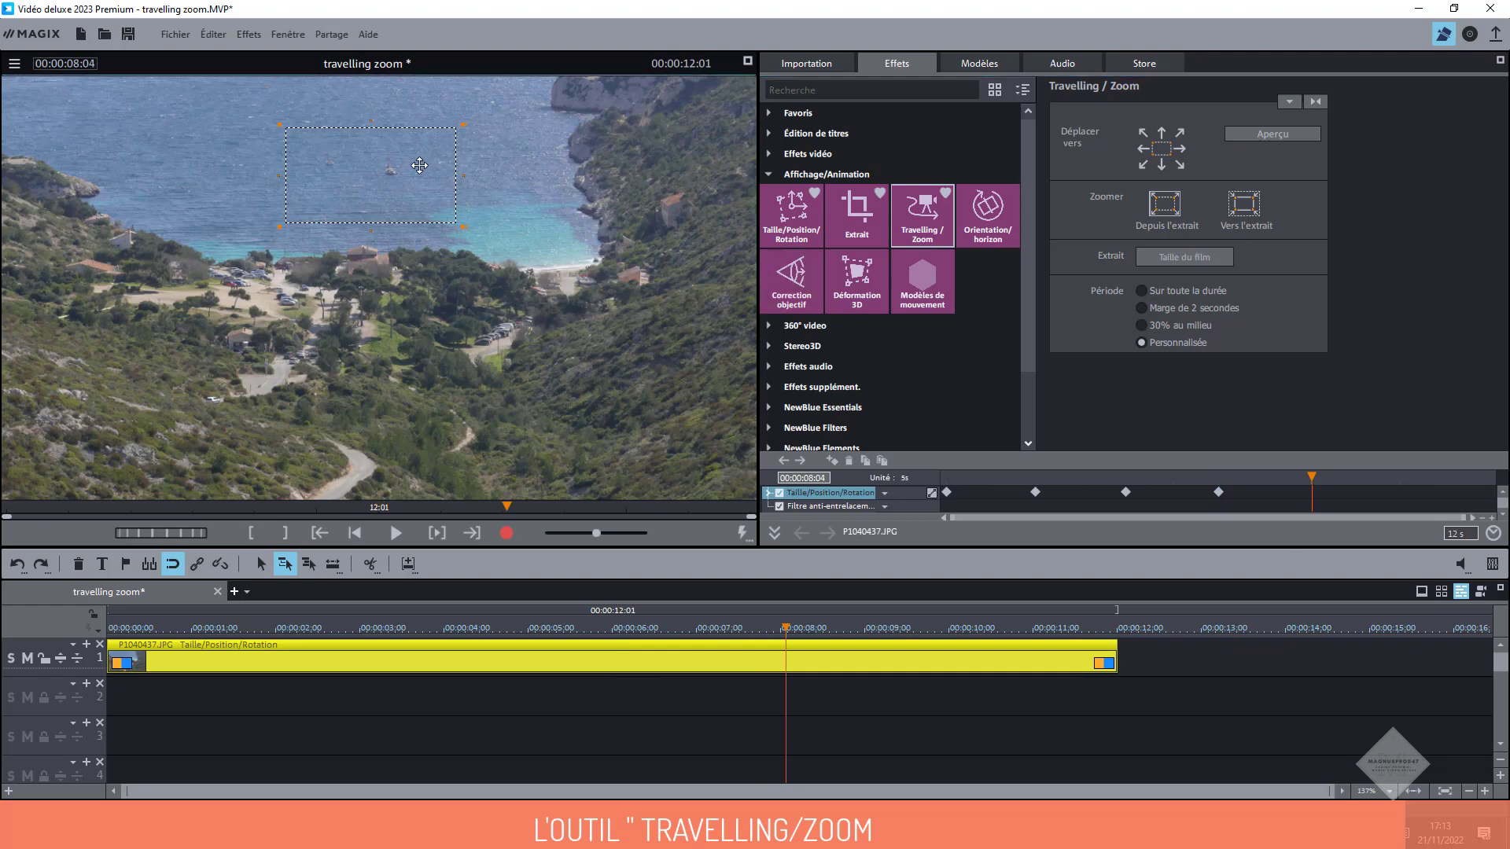
{"action": "left_click_drag", "start_coordinate": [419, 165], "coordinate": [626, 254]}
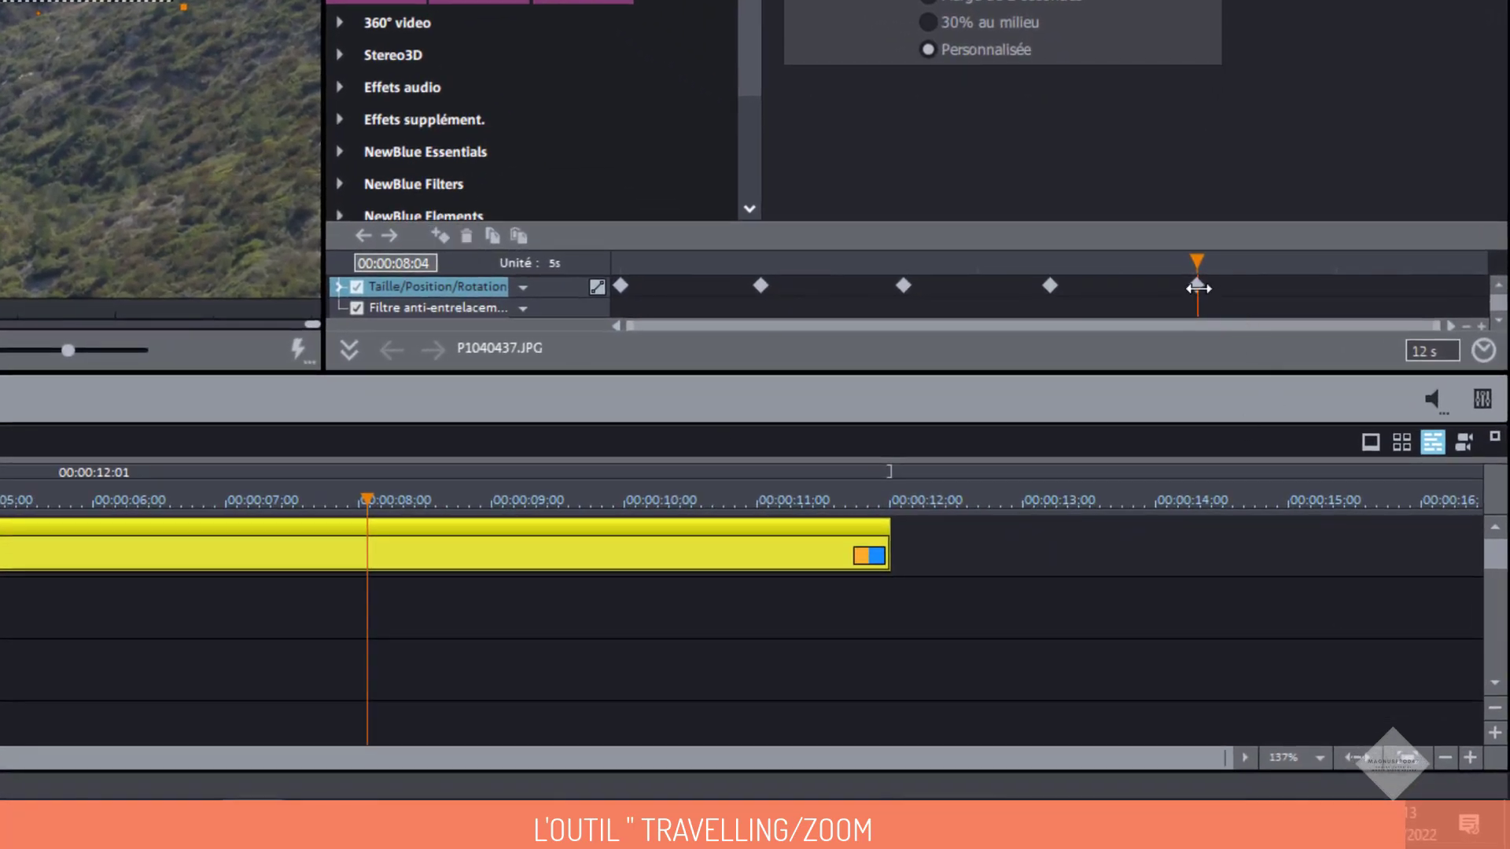
{"action": "left_click", "coordinate": [1196, 285]}
{"action": "left_click", "coordinate": [497, 240]}
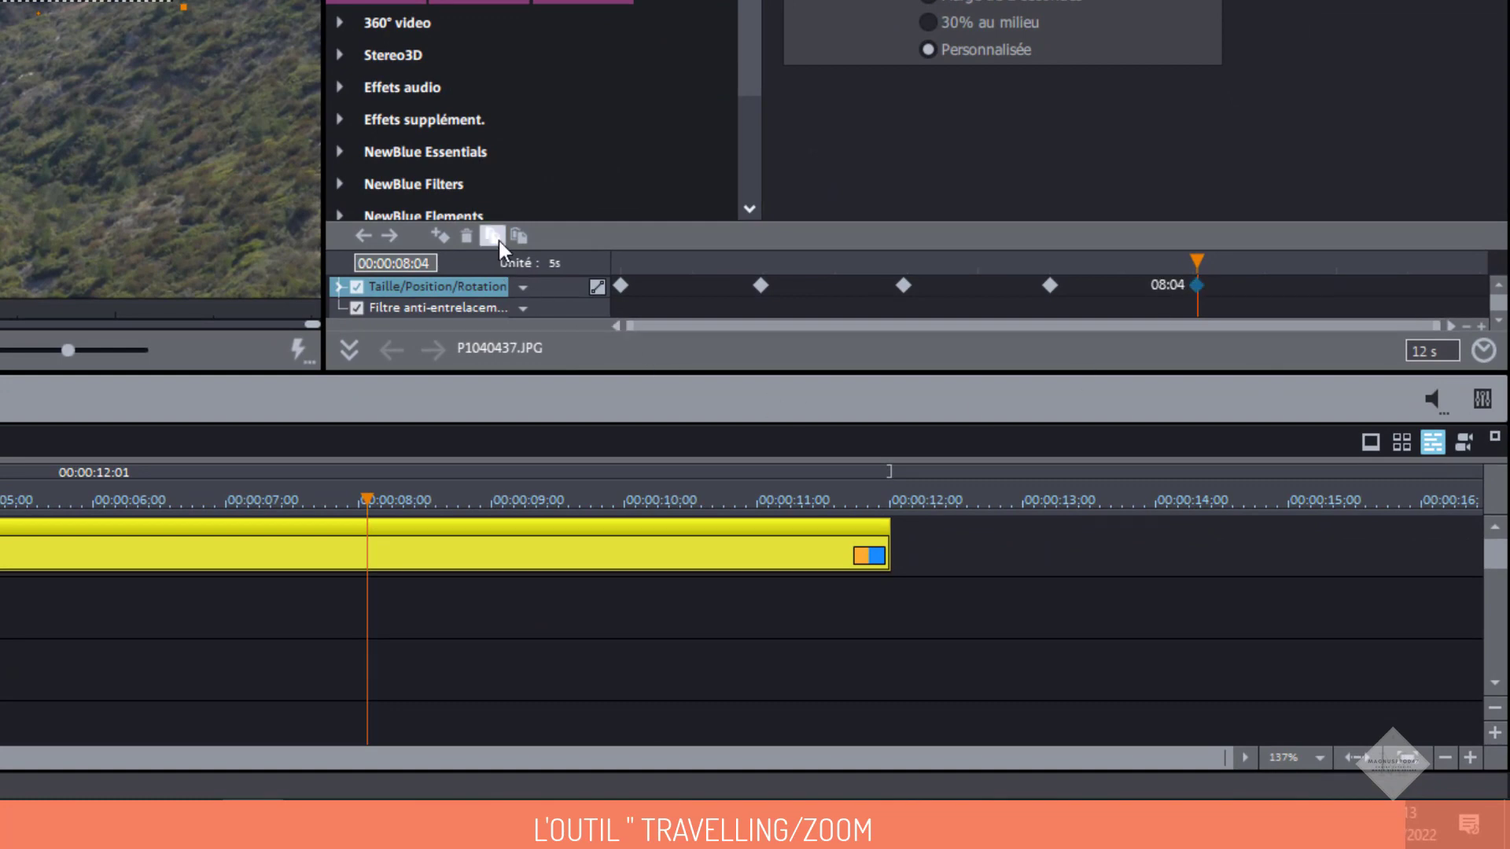
{"action": "left_click", "coordinate": [1336, 275]}
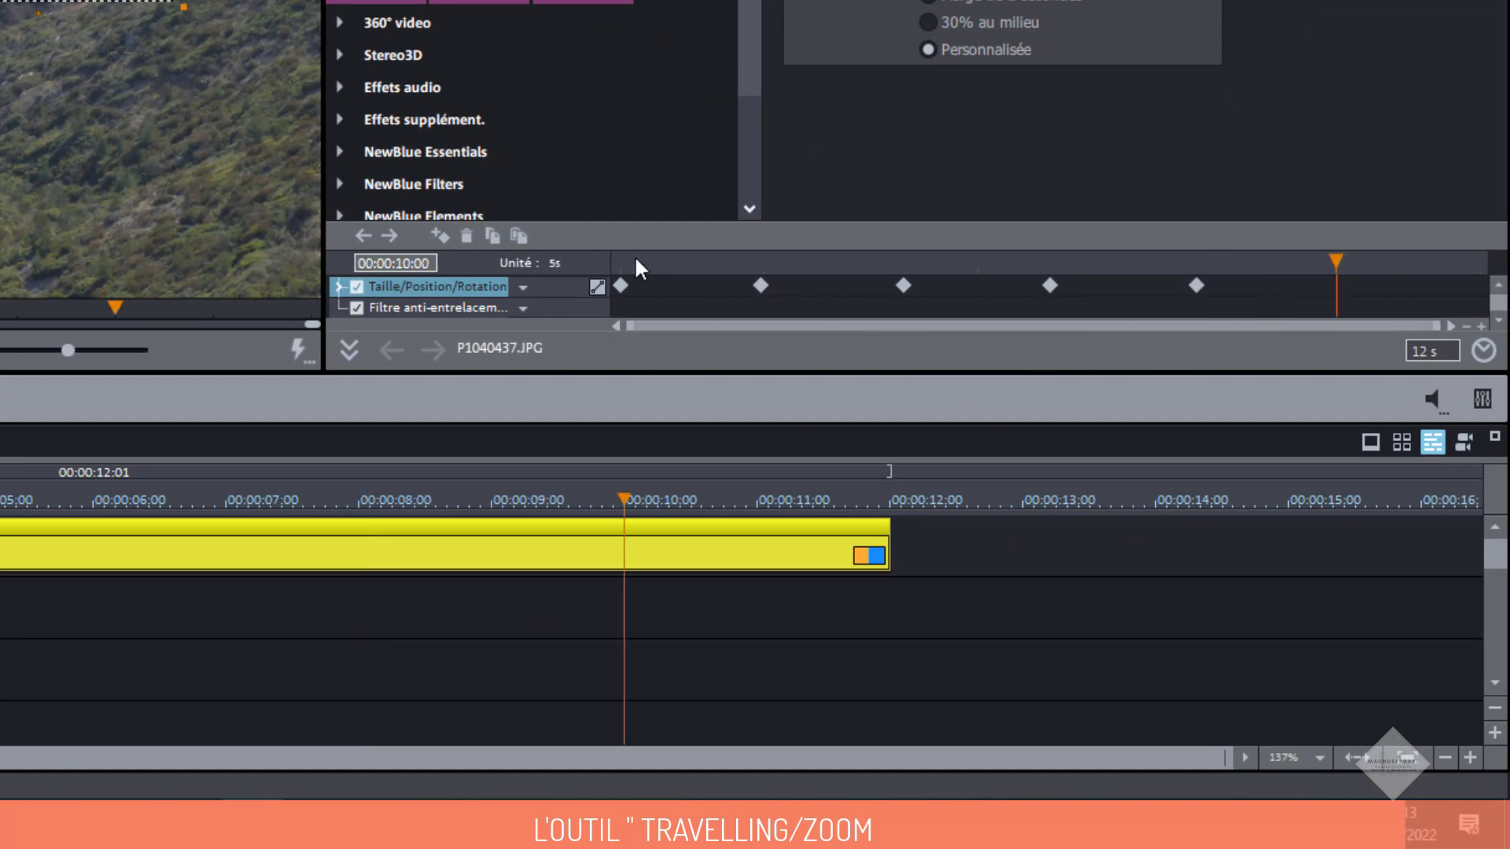
{"action": "left_click", "coordinate": [519, 235]}
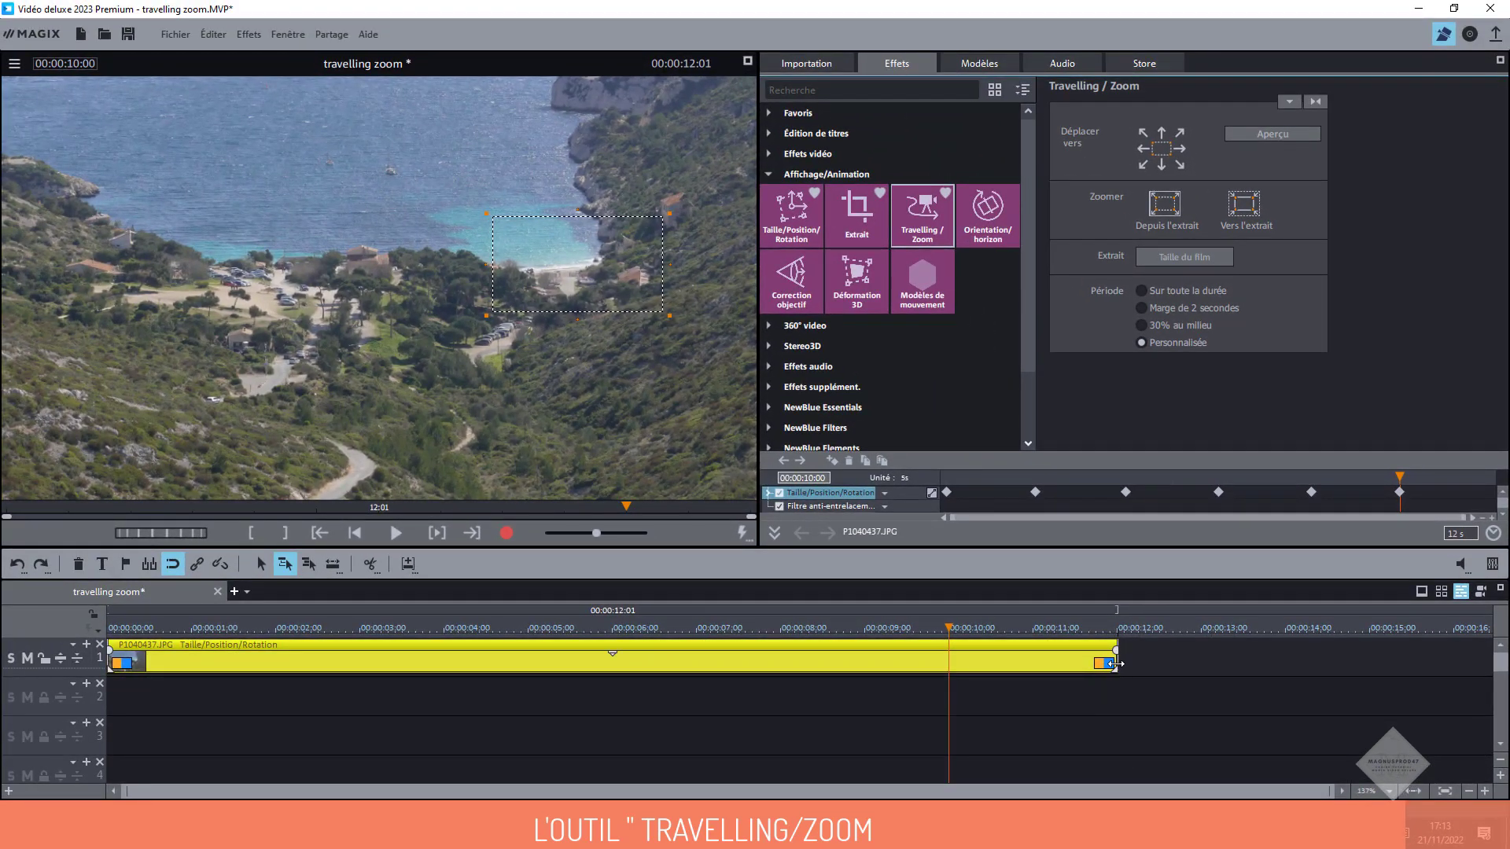
Extend the photo clip to 14 s, and at 00:00:12:00 enlarge the frame and move it over the bay and car park
{"action": "left_click_drag", "start_coordinate": [1117, 664], "coordinate": [1283, 668]}
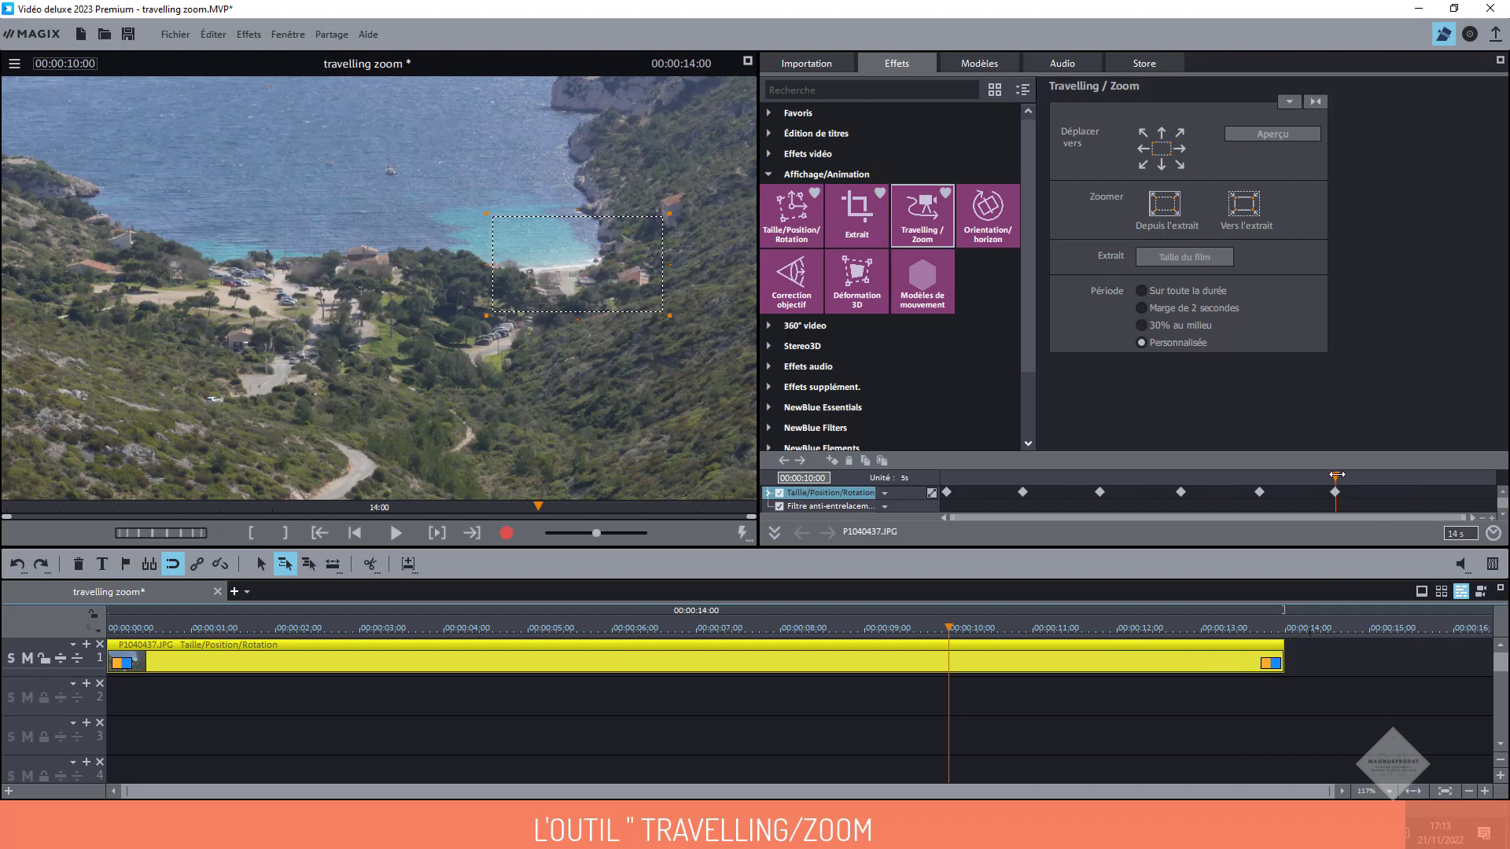
{"action": "left_click_drag", "start_coordinate": [1336, 475], "coordinate": [1413, 477]}
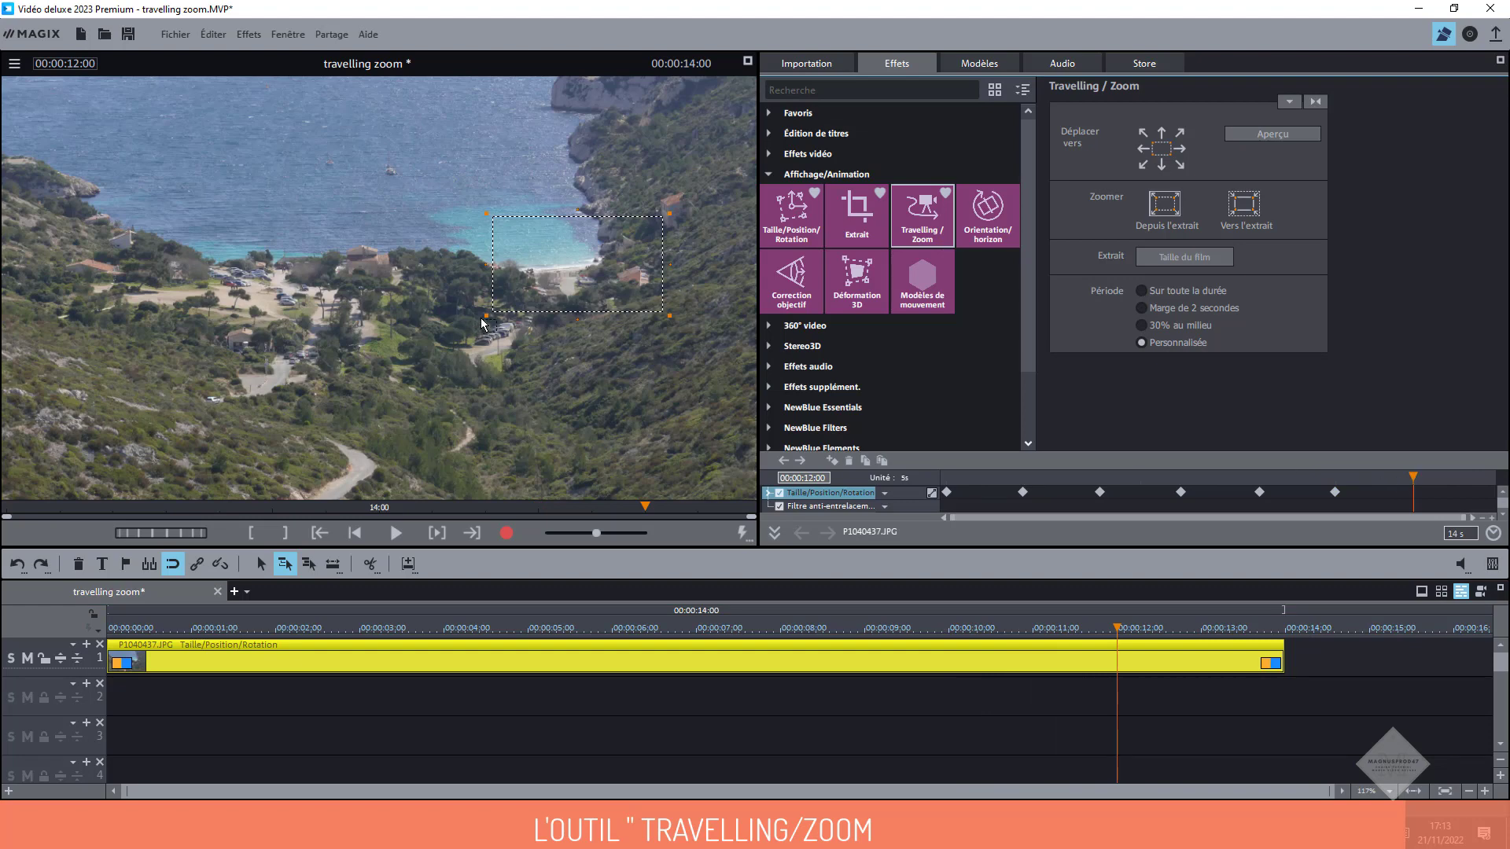
{"action": "left_click_drag", "start_coordinate": [482, 322], "coordinate": [175, 341]}
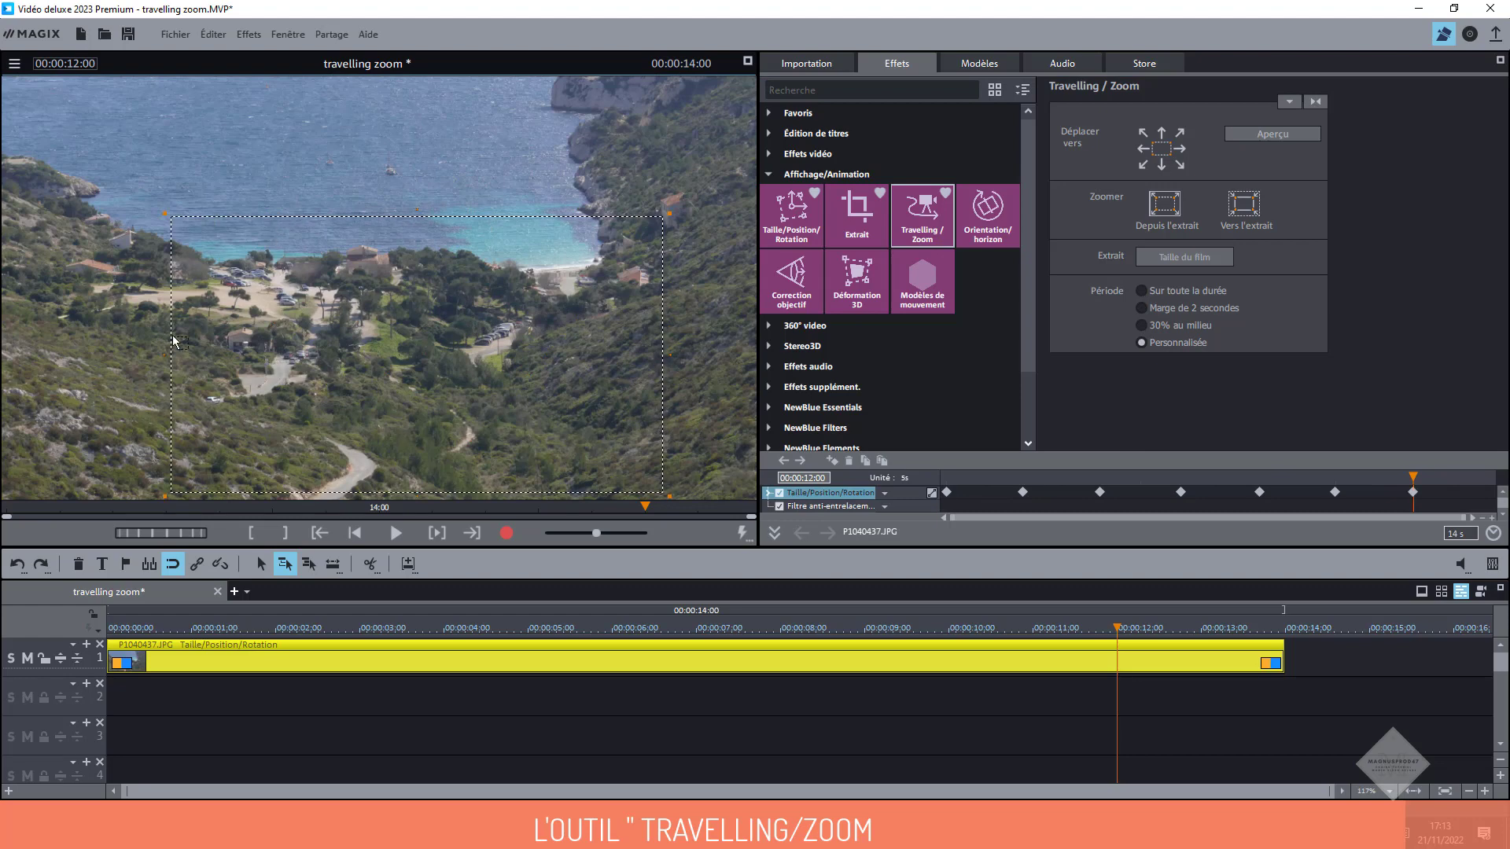
{"action": "left_click_drag", "start_coordinate": [302, 352], "coordinate": [189, 248]}
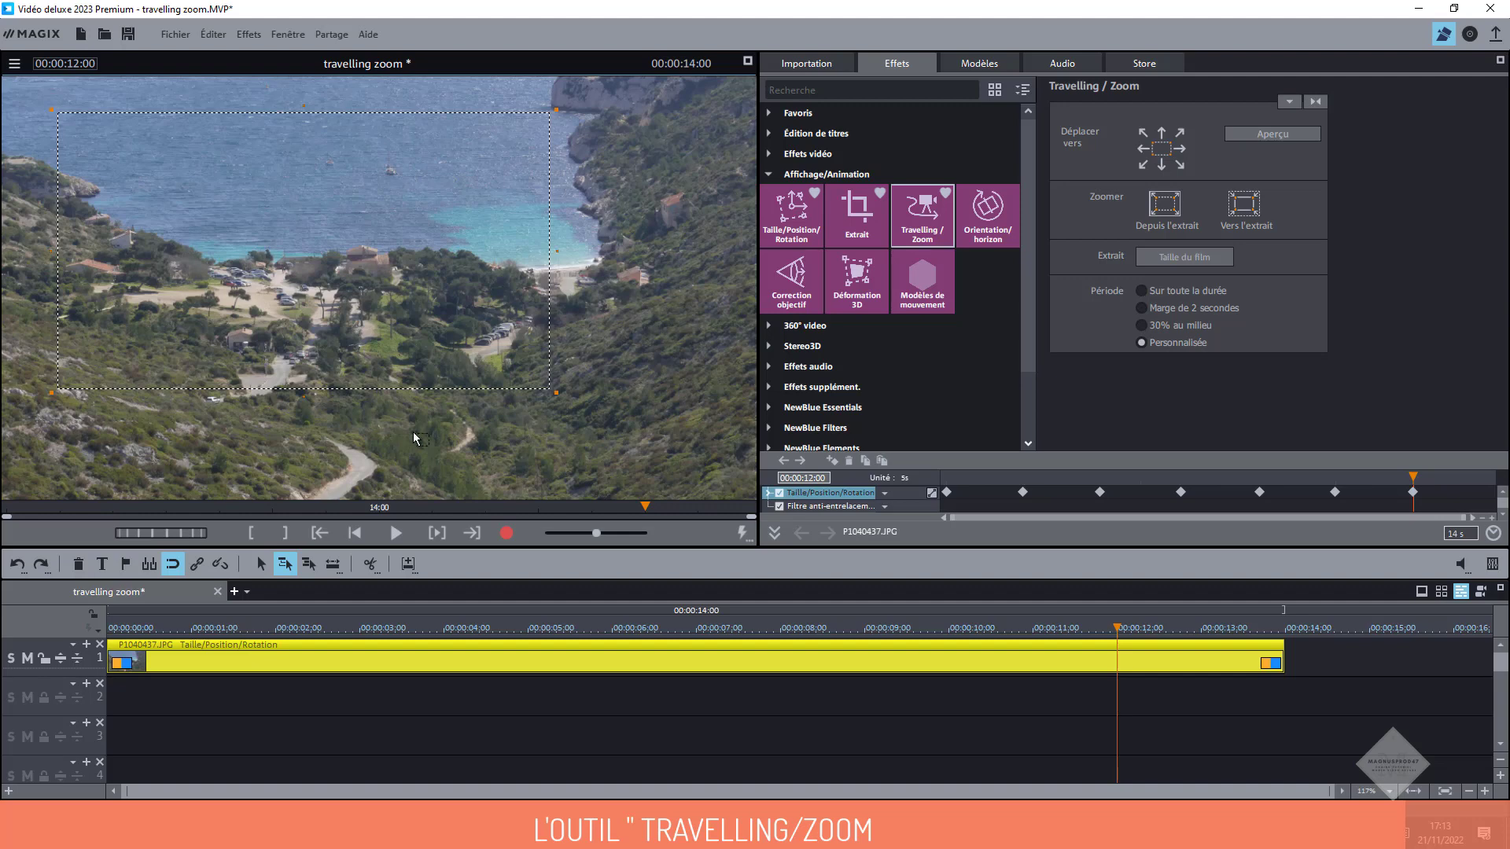
Preview the full keyframed movement from the start of the clip
{"action": "left_click", "coordinate": [360, 535]}
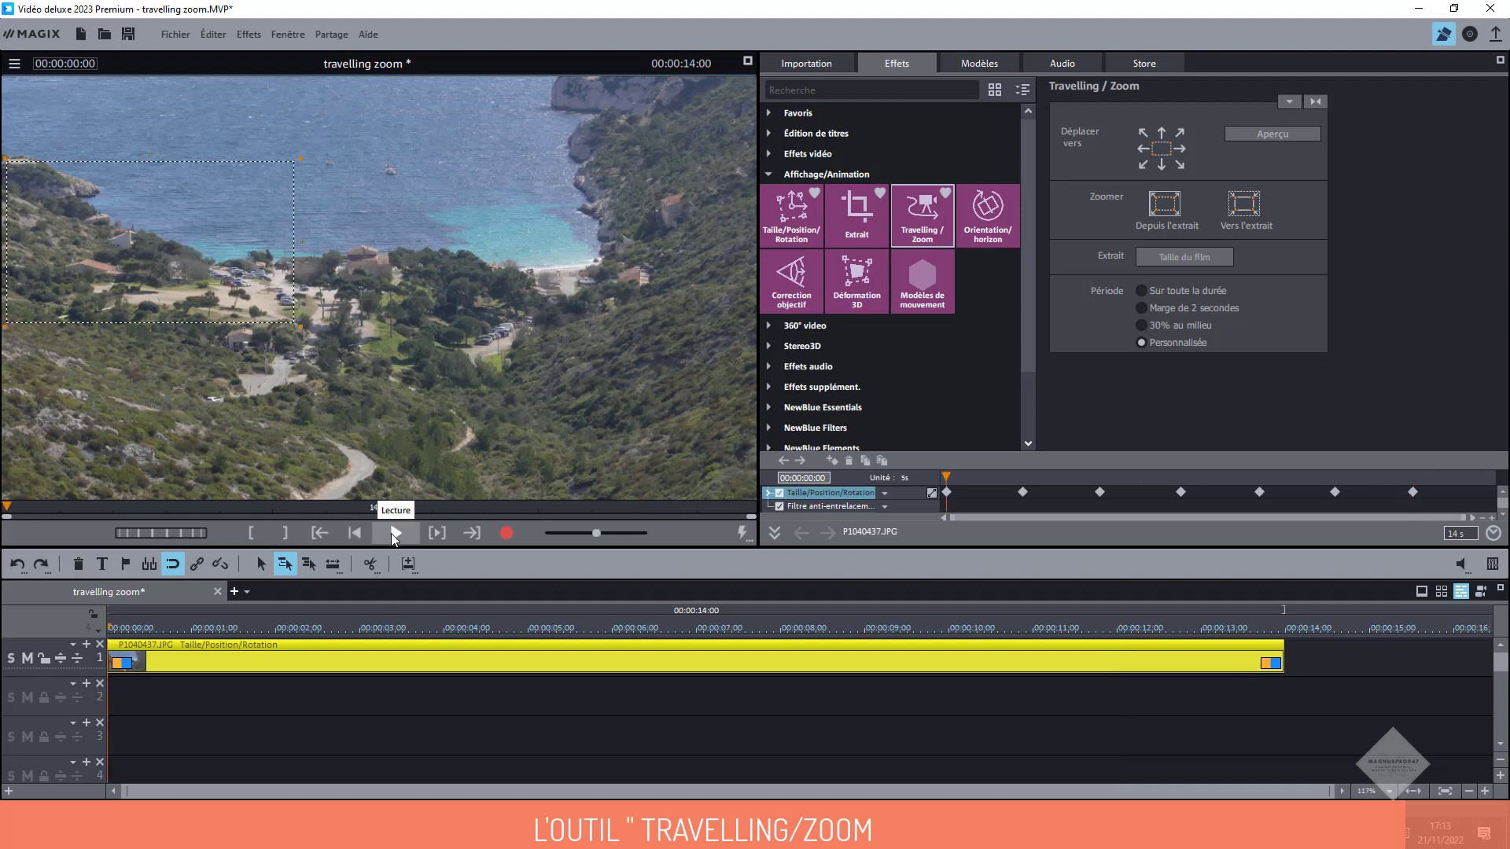
{"action": "left_click", "coordinate": [392, 535]}
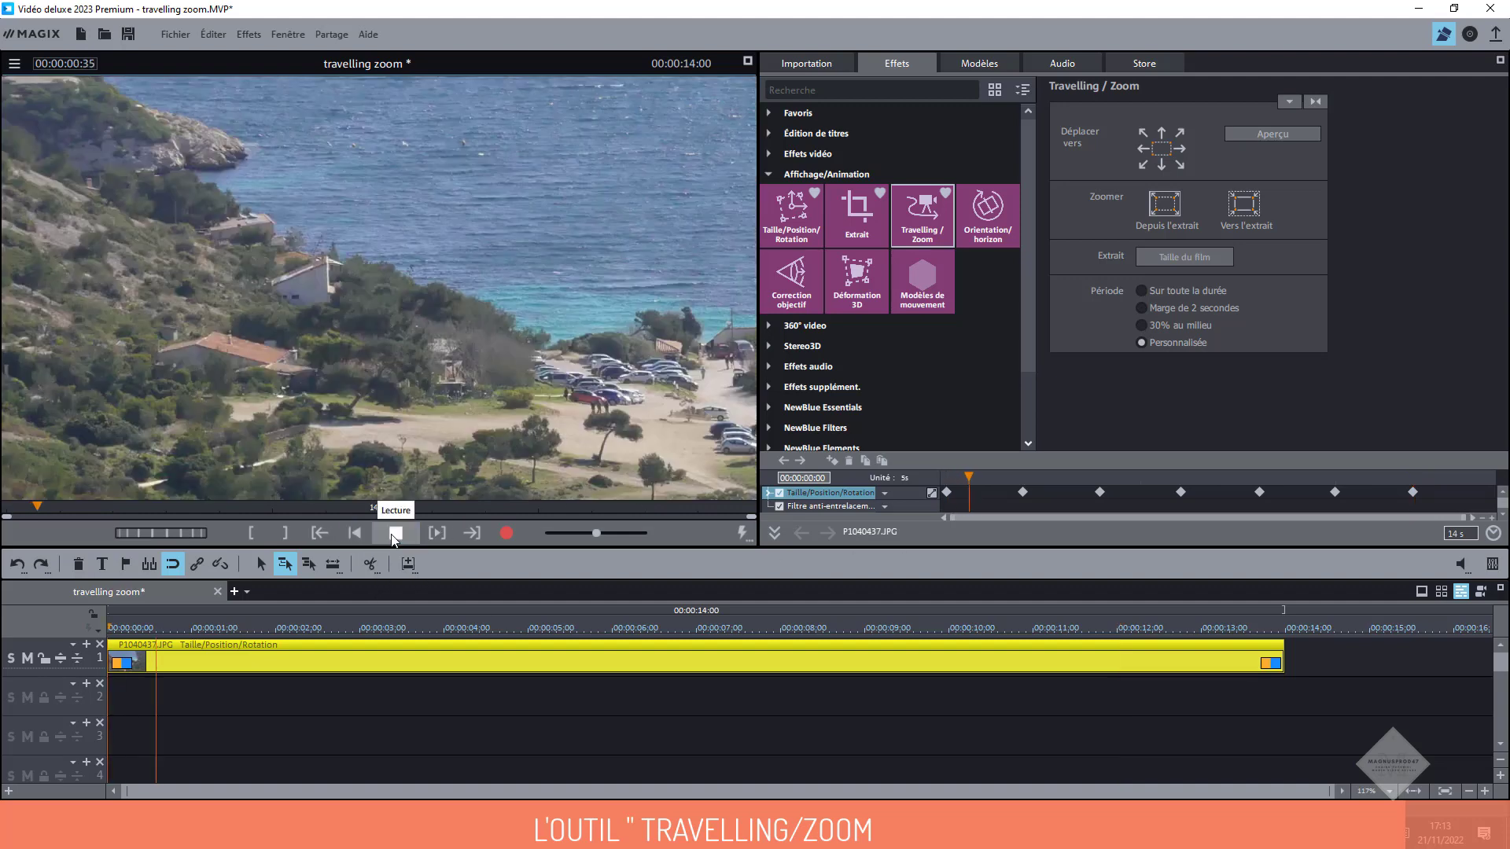